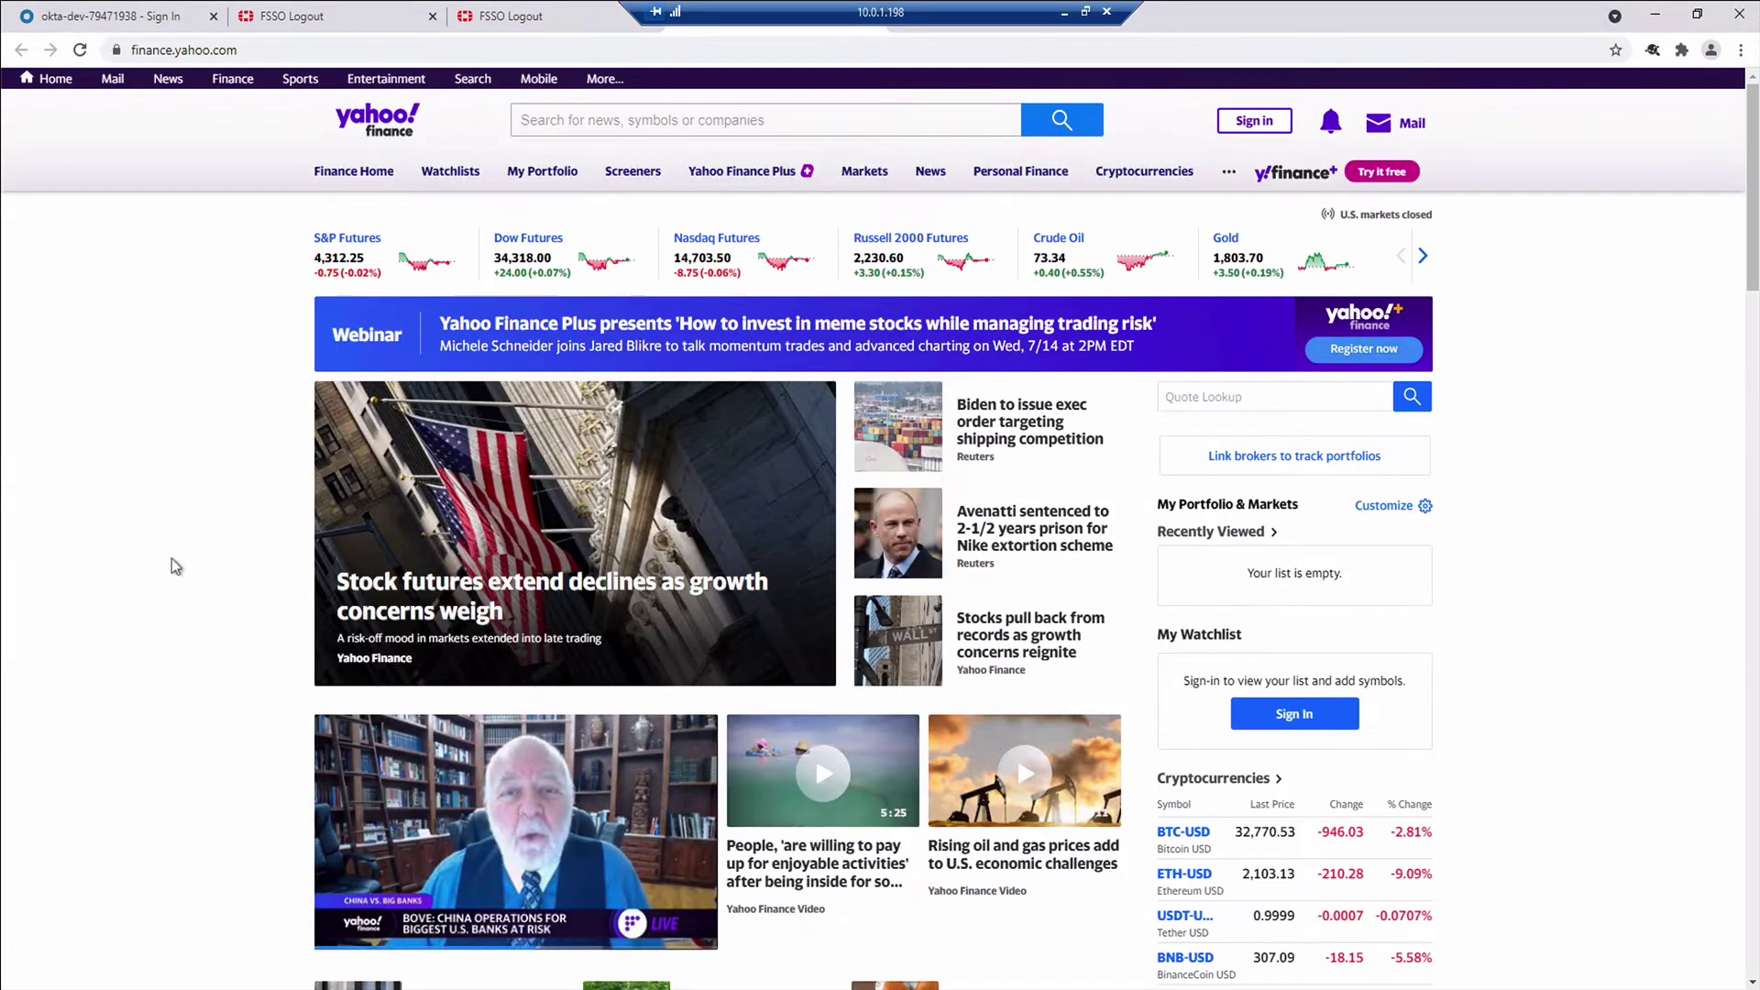
Check the redirected Okta sign-in page, leave the remote desktop, and refresh the SSO sessions list in FortiAuthenticator
{"action": "left_click", "coordinate": [321, 18]}
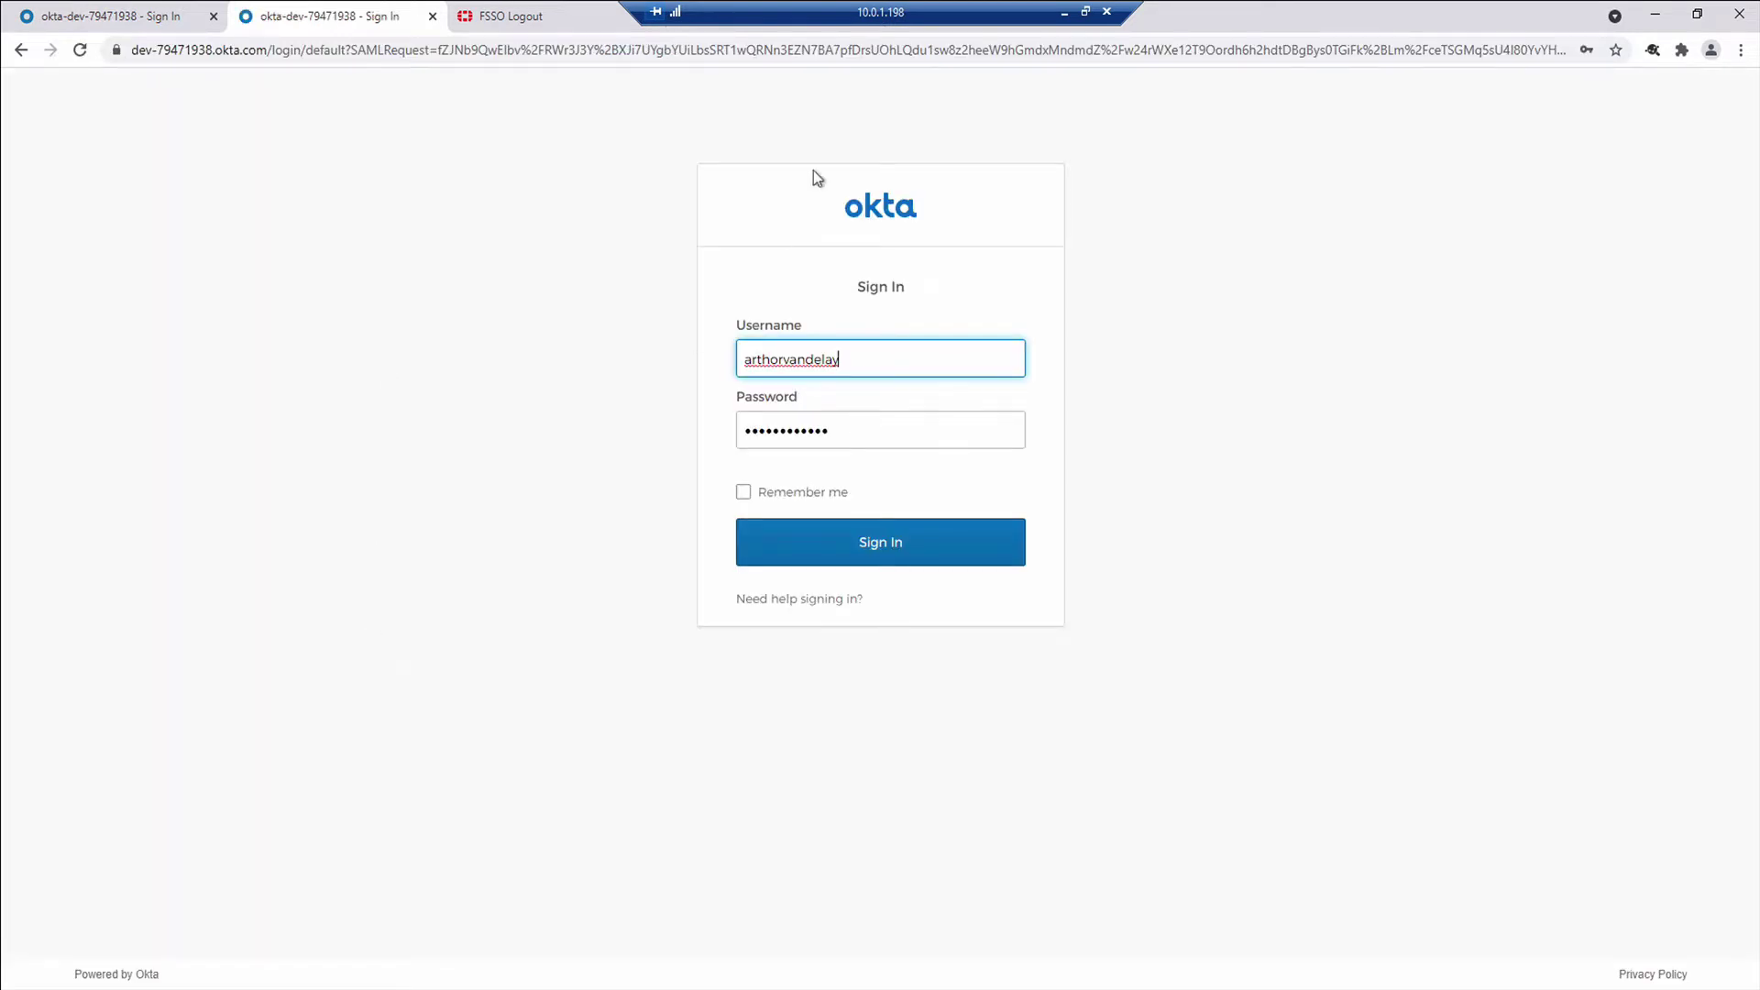
{"action": "left_click", "coordinate": [1064, 13]}
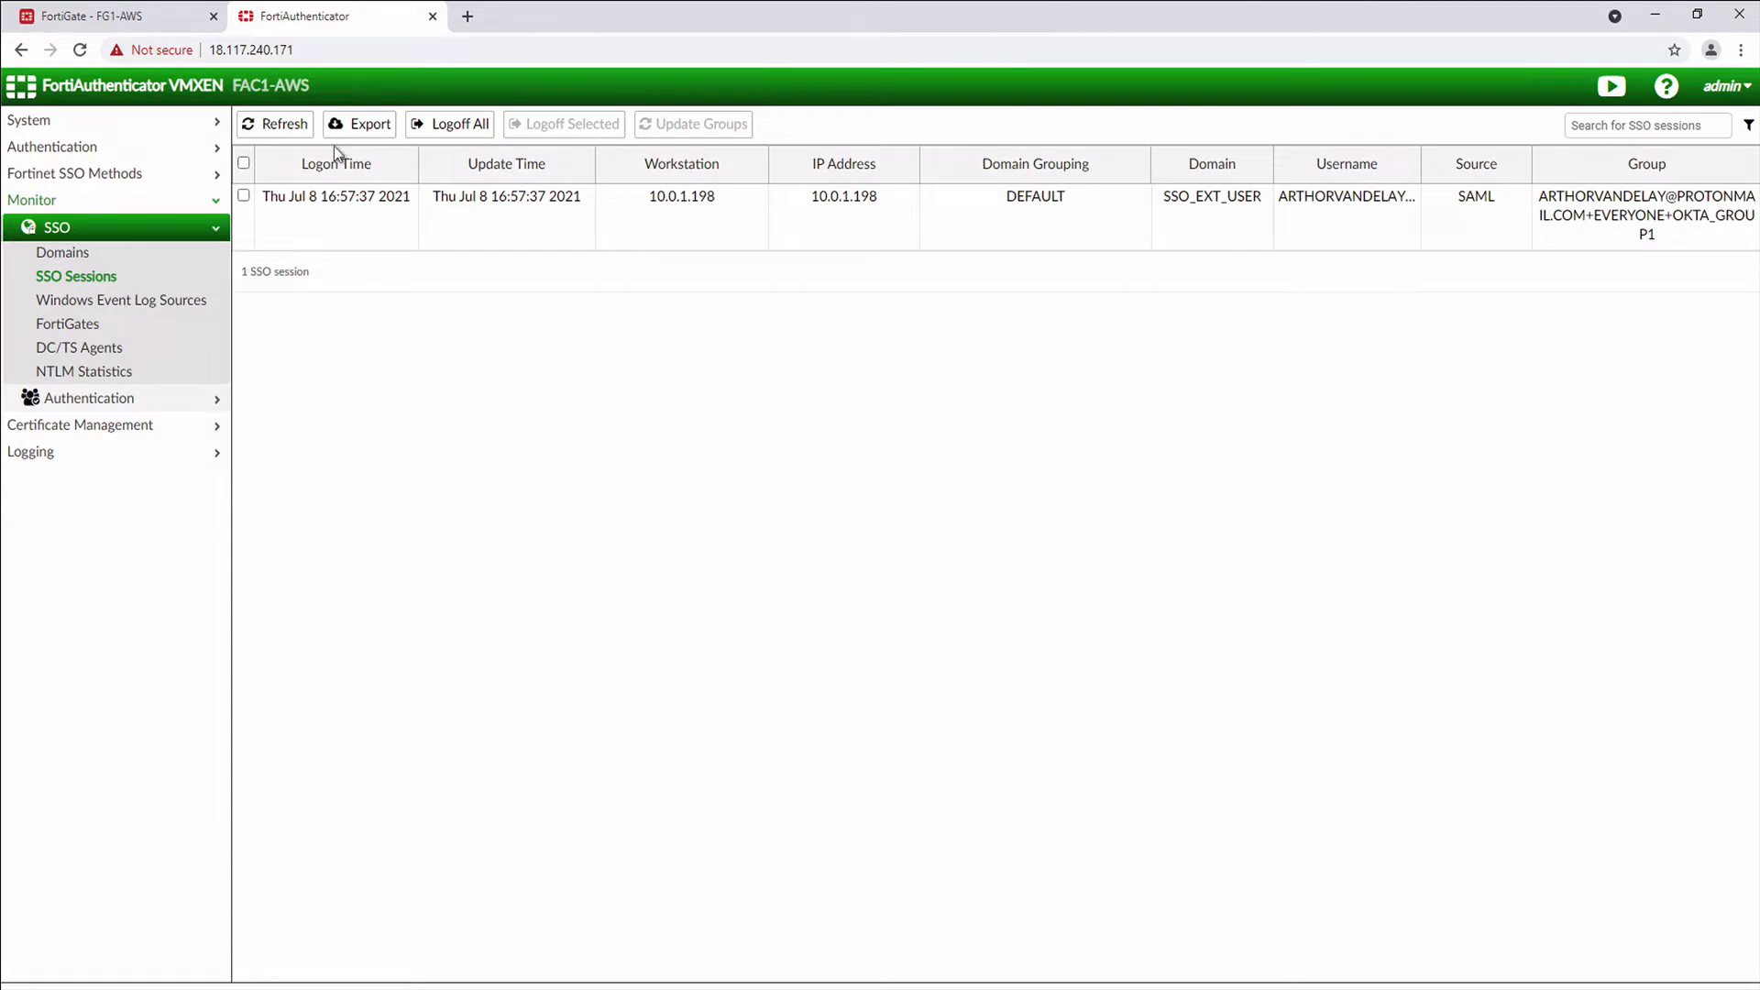
{"action": "left_click", "coordinate": [274, 123]}
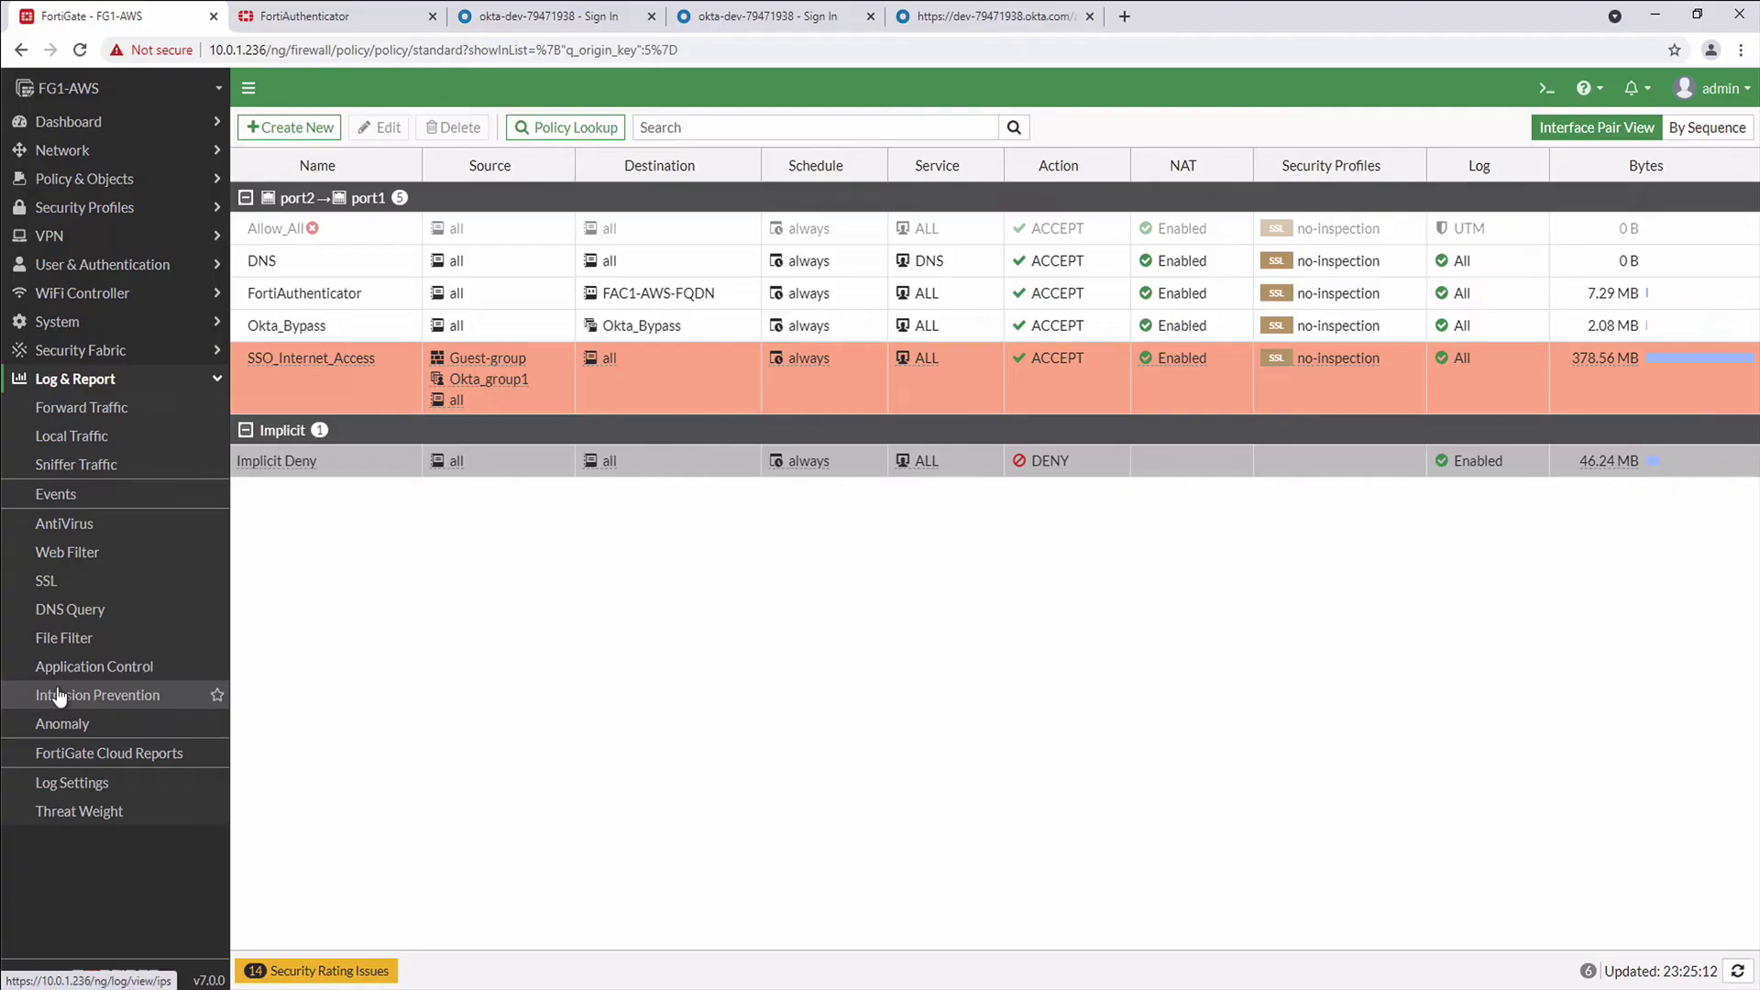
Review the User Events log in FortiGate for the FSSO logon entries, then open the Forward Traffic log
{"action": "left_click", "coordinate": [95, 493]}
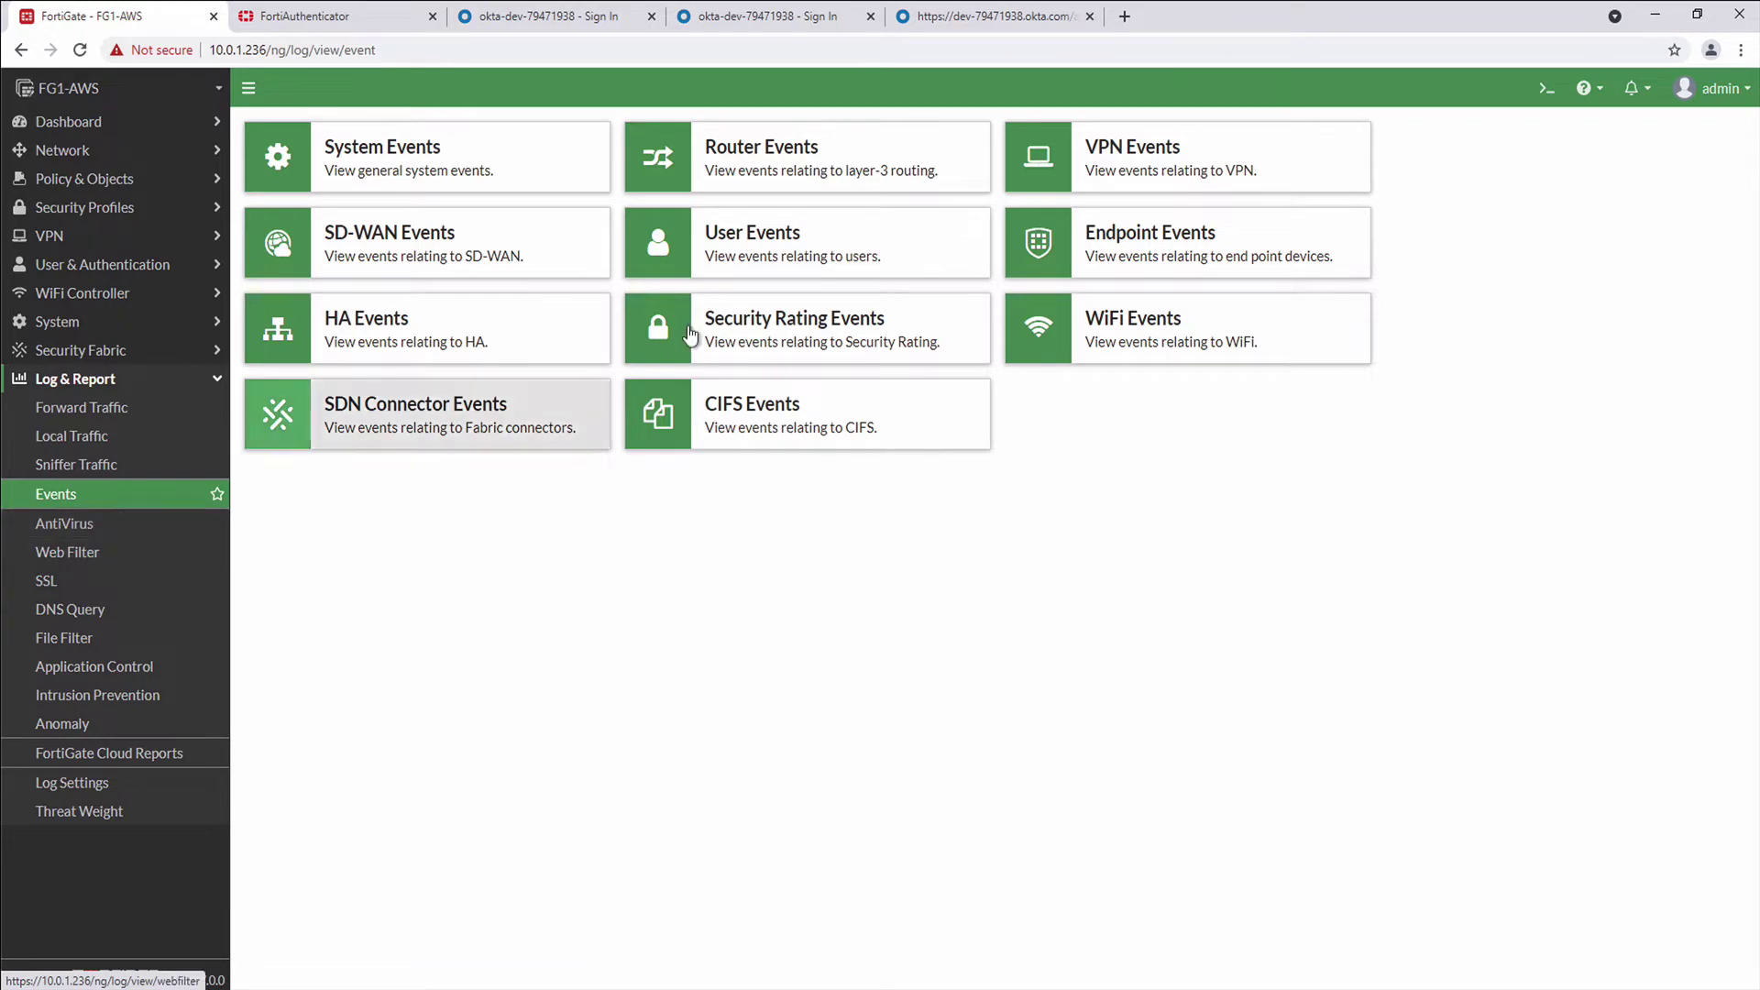
{"action": "left_click", "coordinate": [805, 236]}
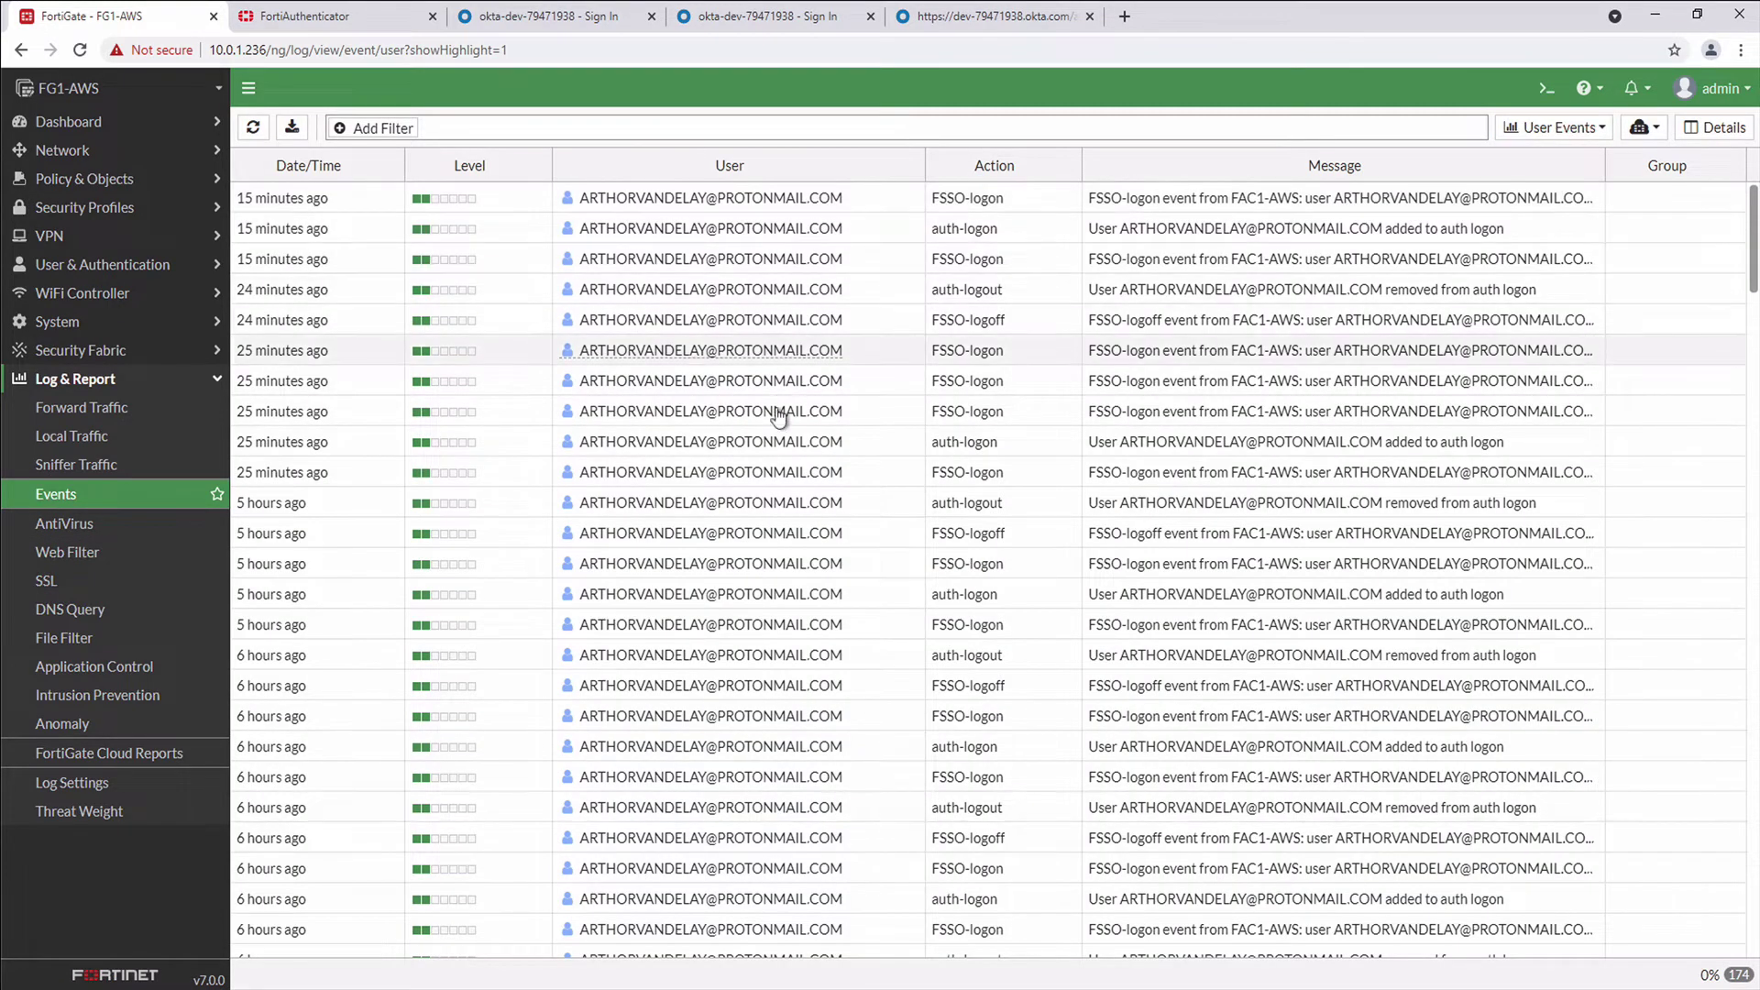
{"action": "mouse_move", "coordinate": [777, 509]}
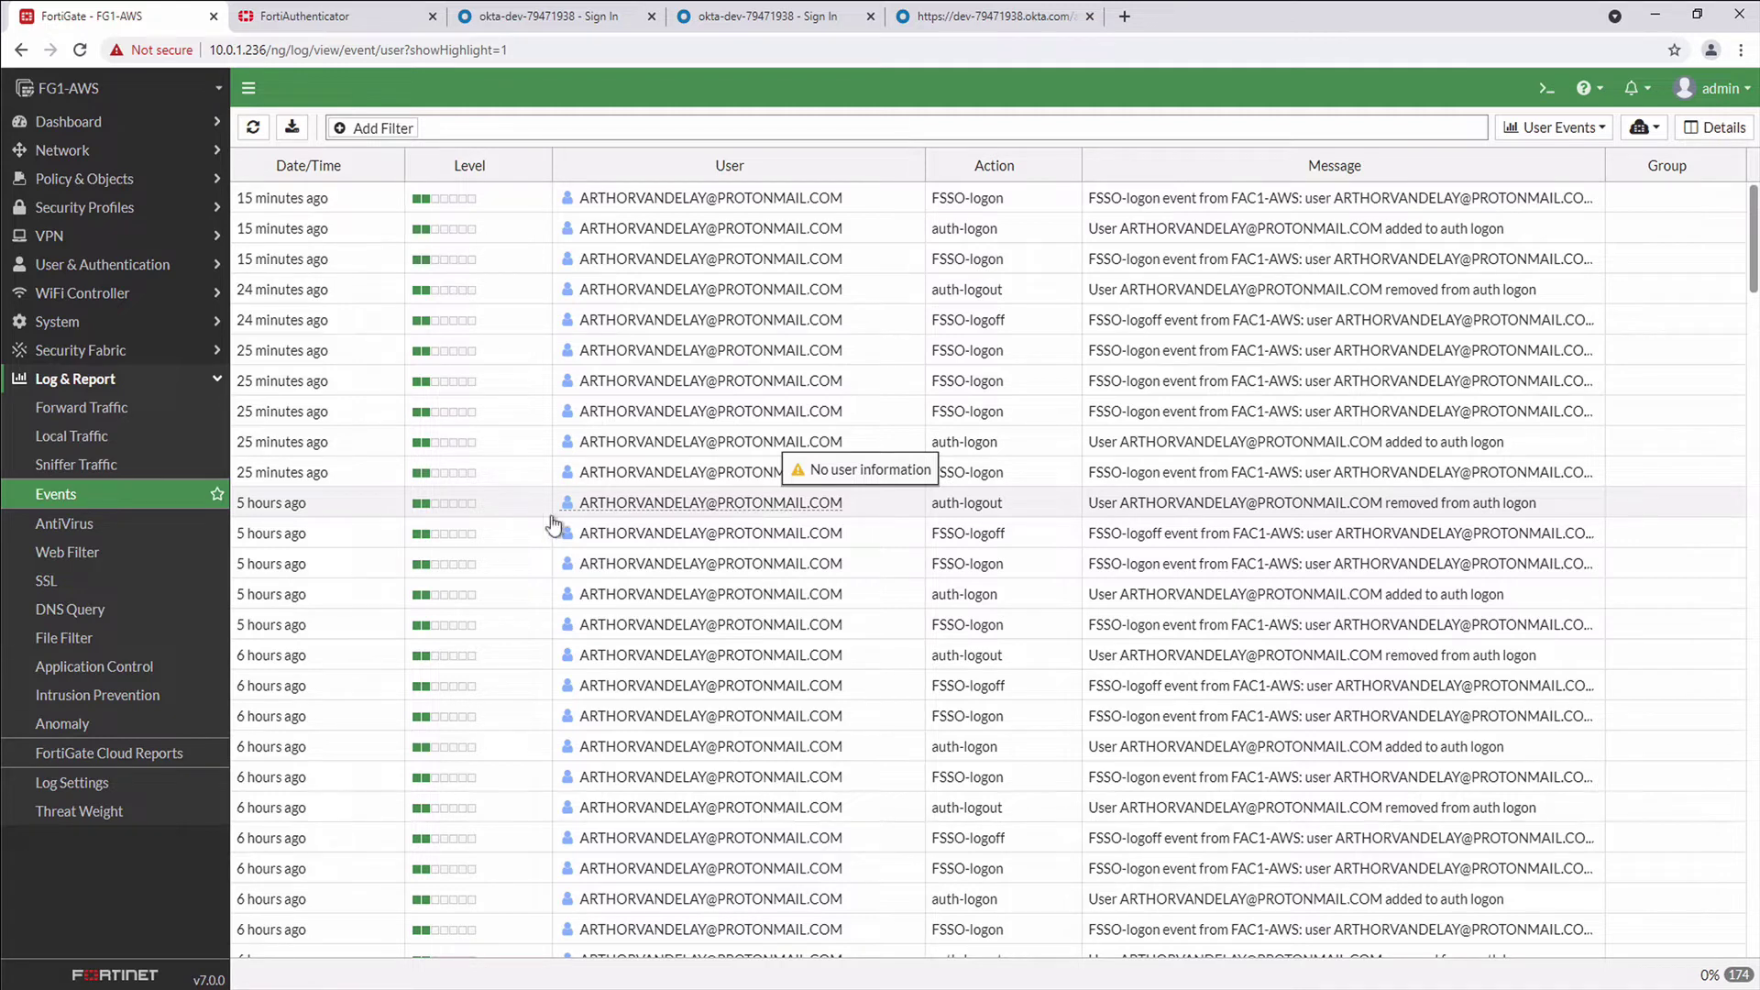
{"action": "left_click", "coordinate": [108, 412]}
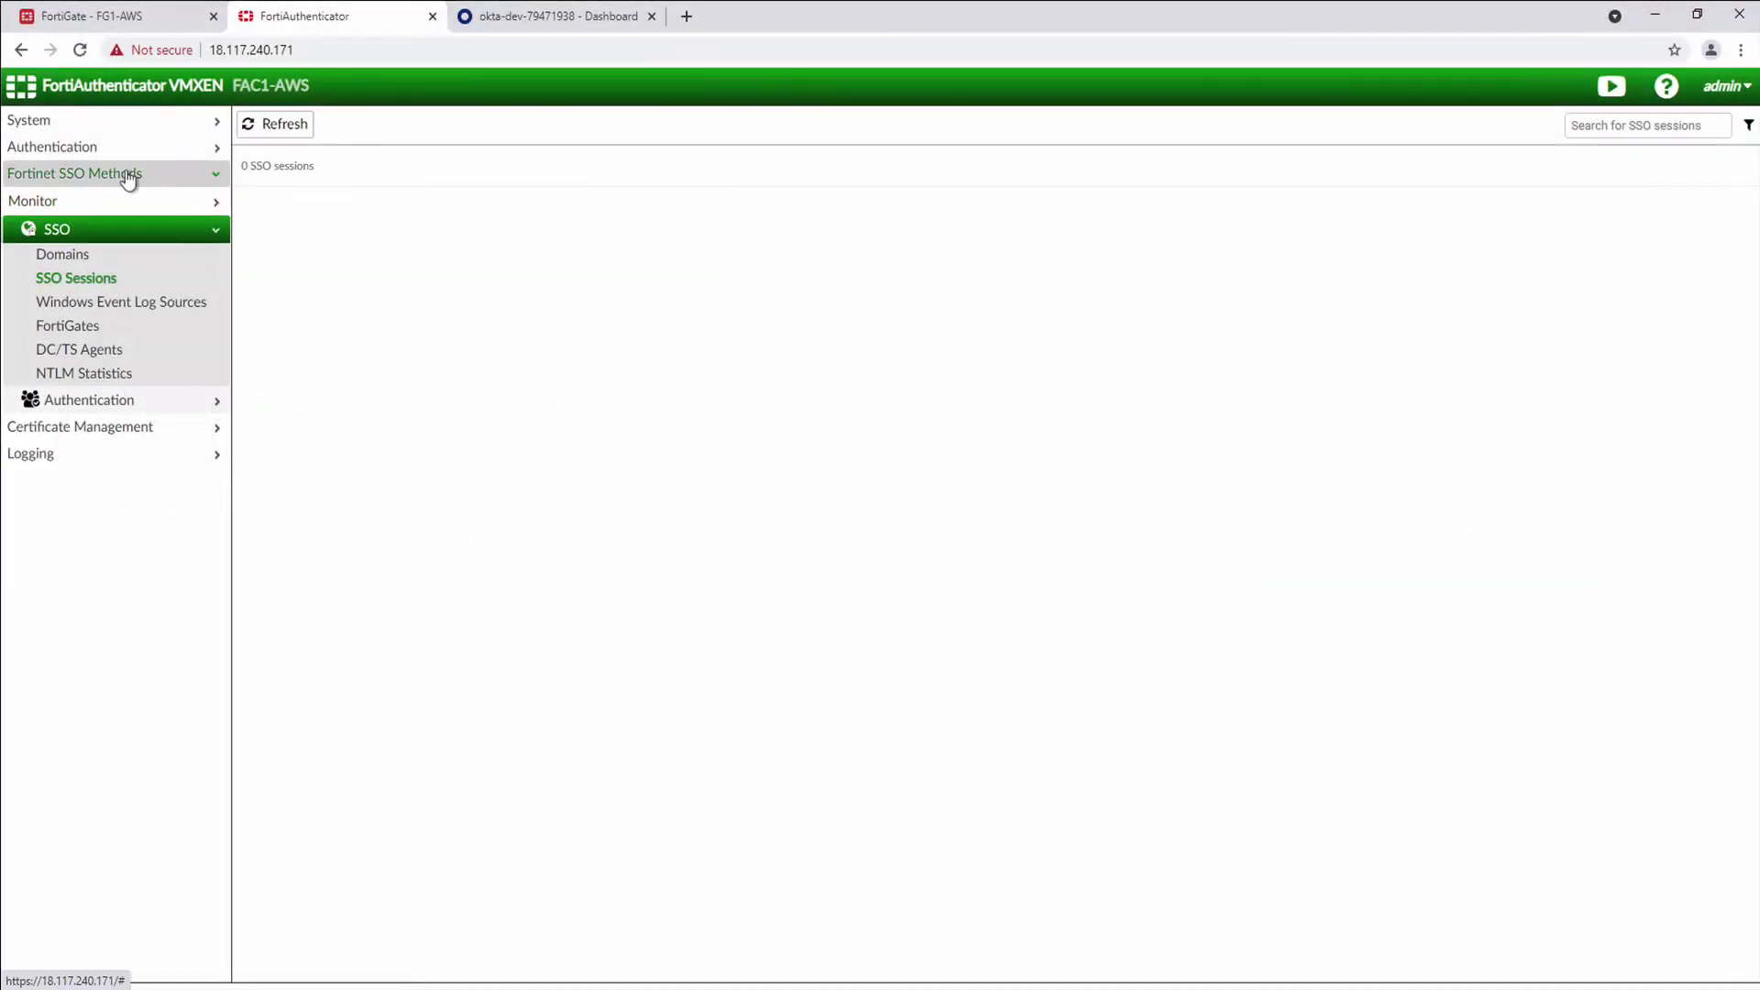
Review the FortiGate secret key setting in FortiAuthenticator's general SSO configuration, and save the Portal Services settings with the SAML portal enabled
{"action": "left_click", "coordinate": [128, 176]}
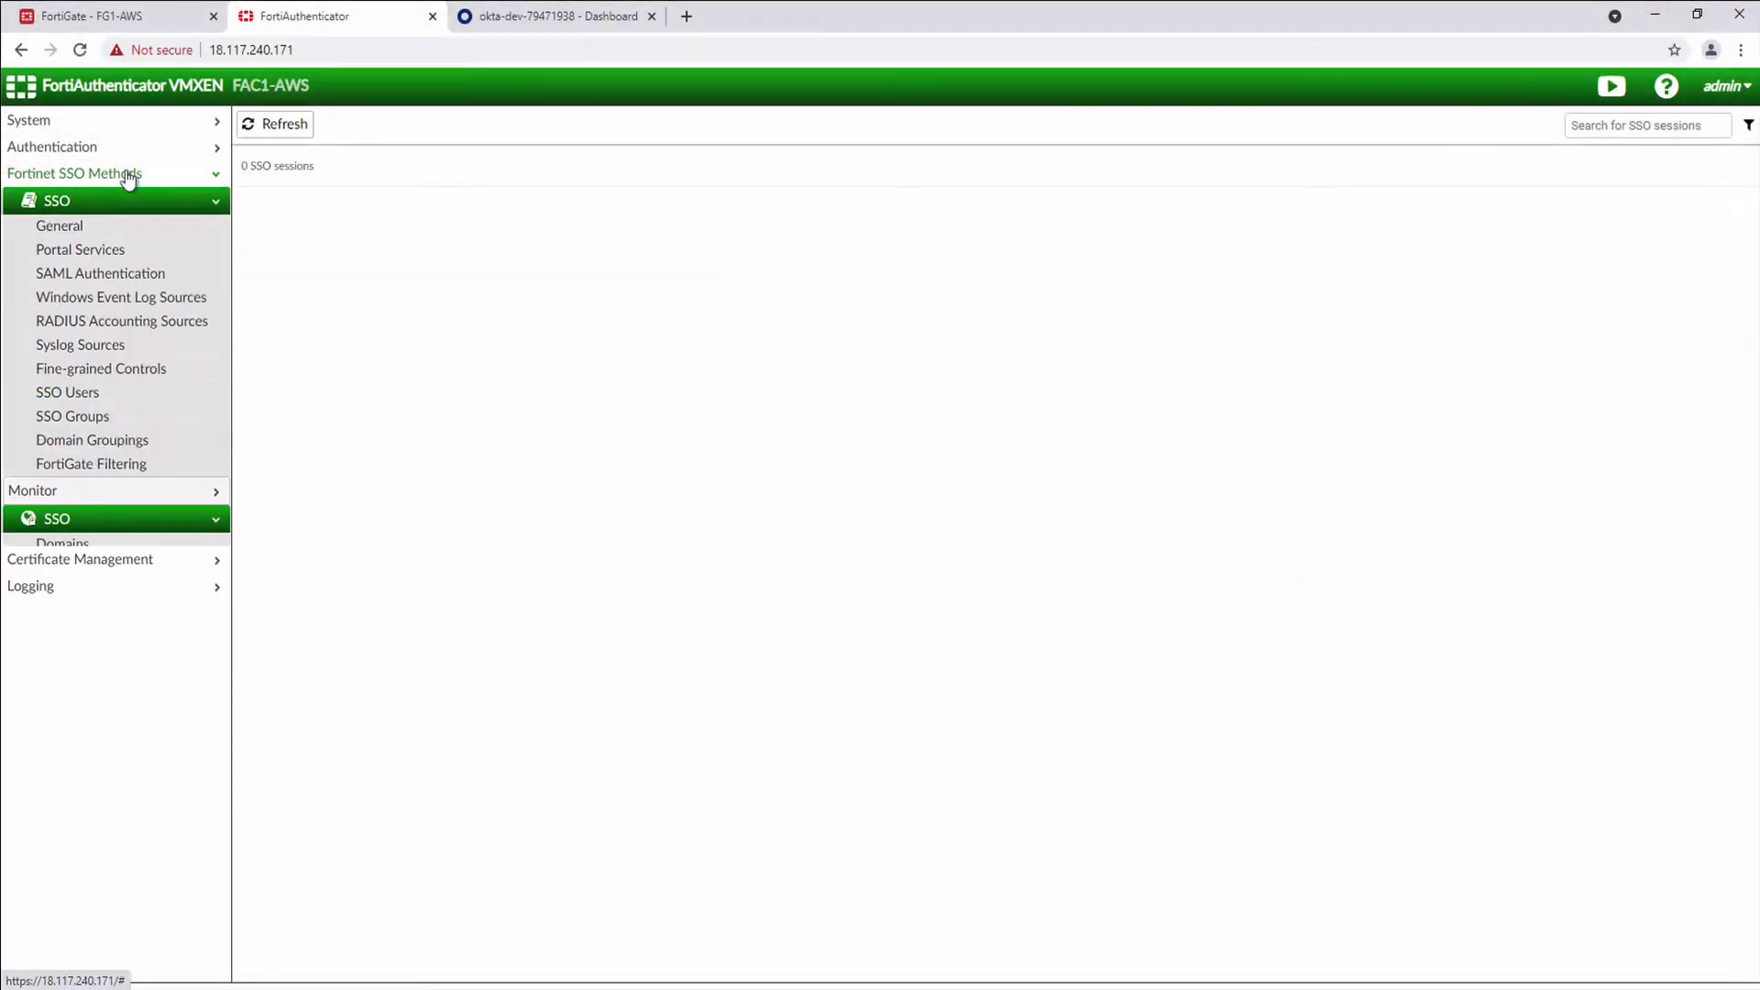
{"action": "left_click", "coordinate": [87, 226]}
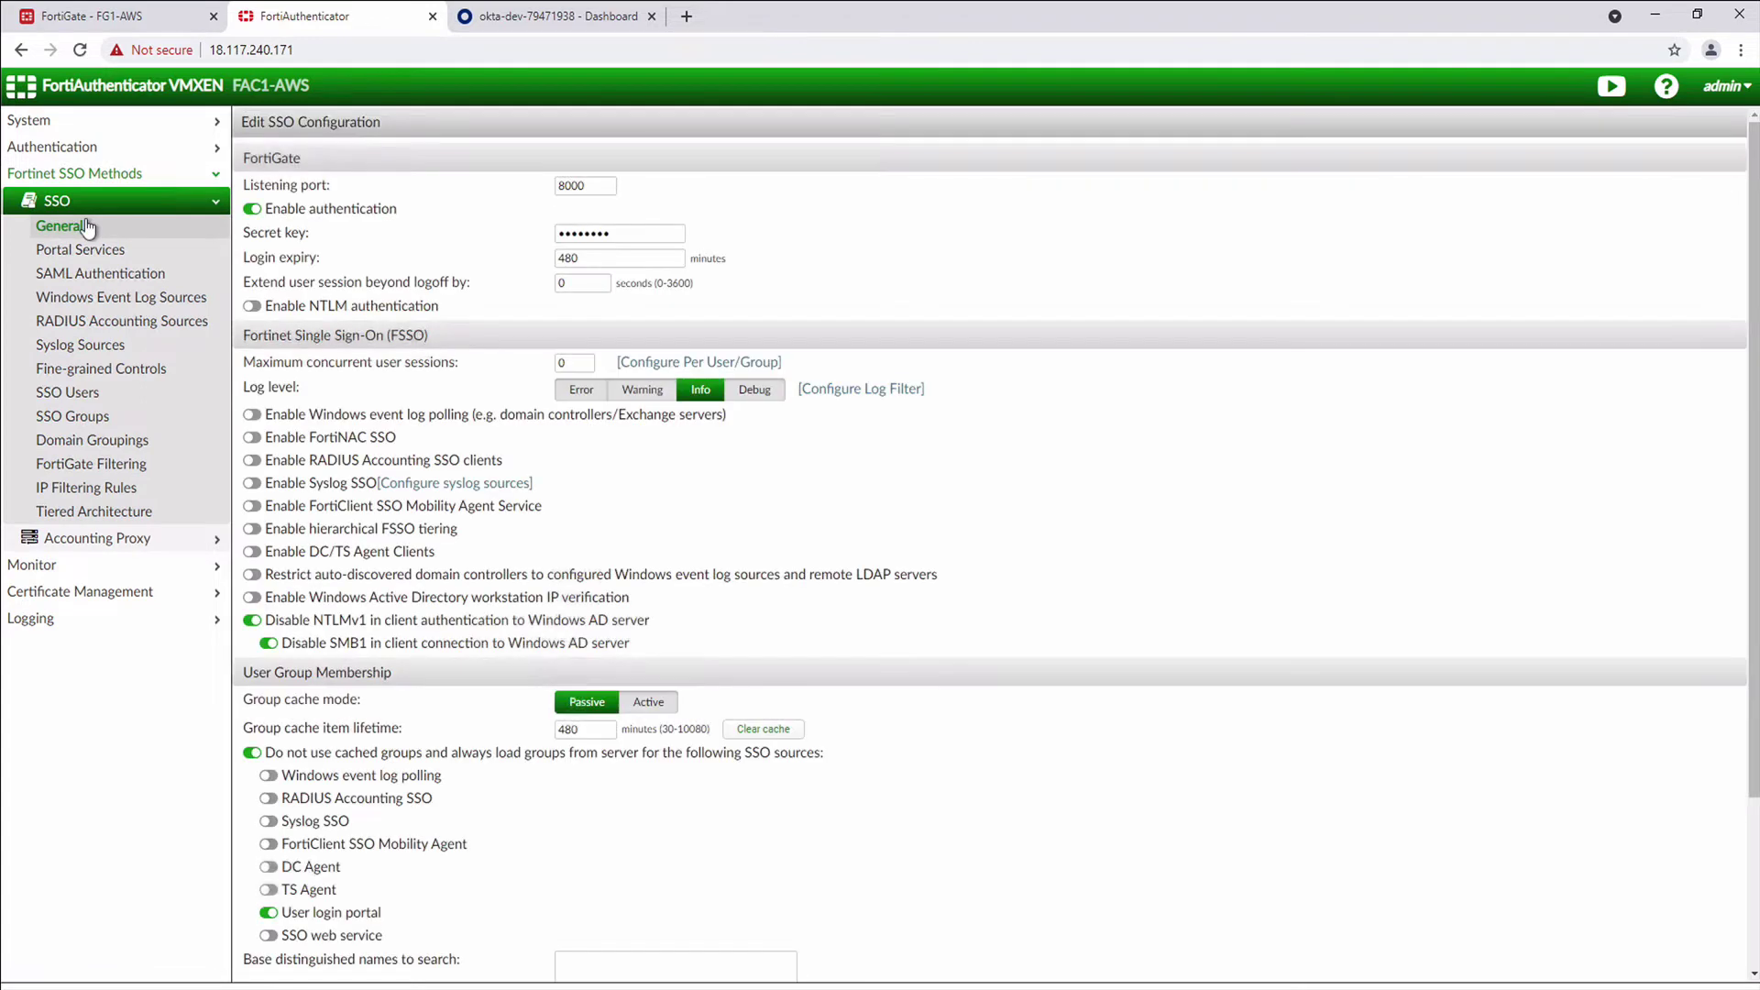
{"action": "left_click", "coordinate": [627, 233]}
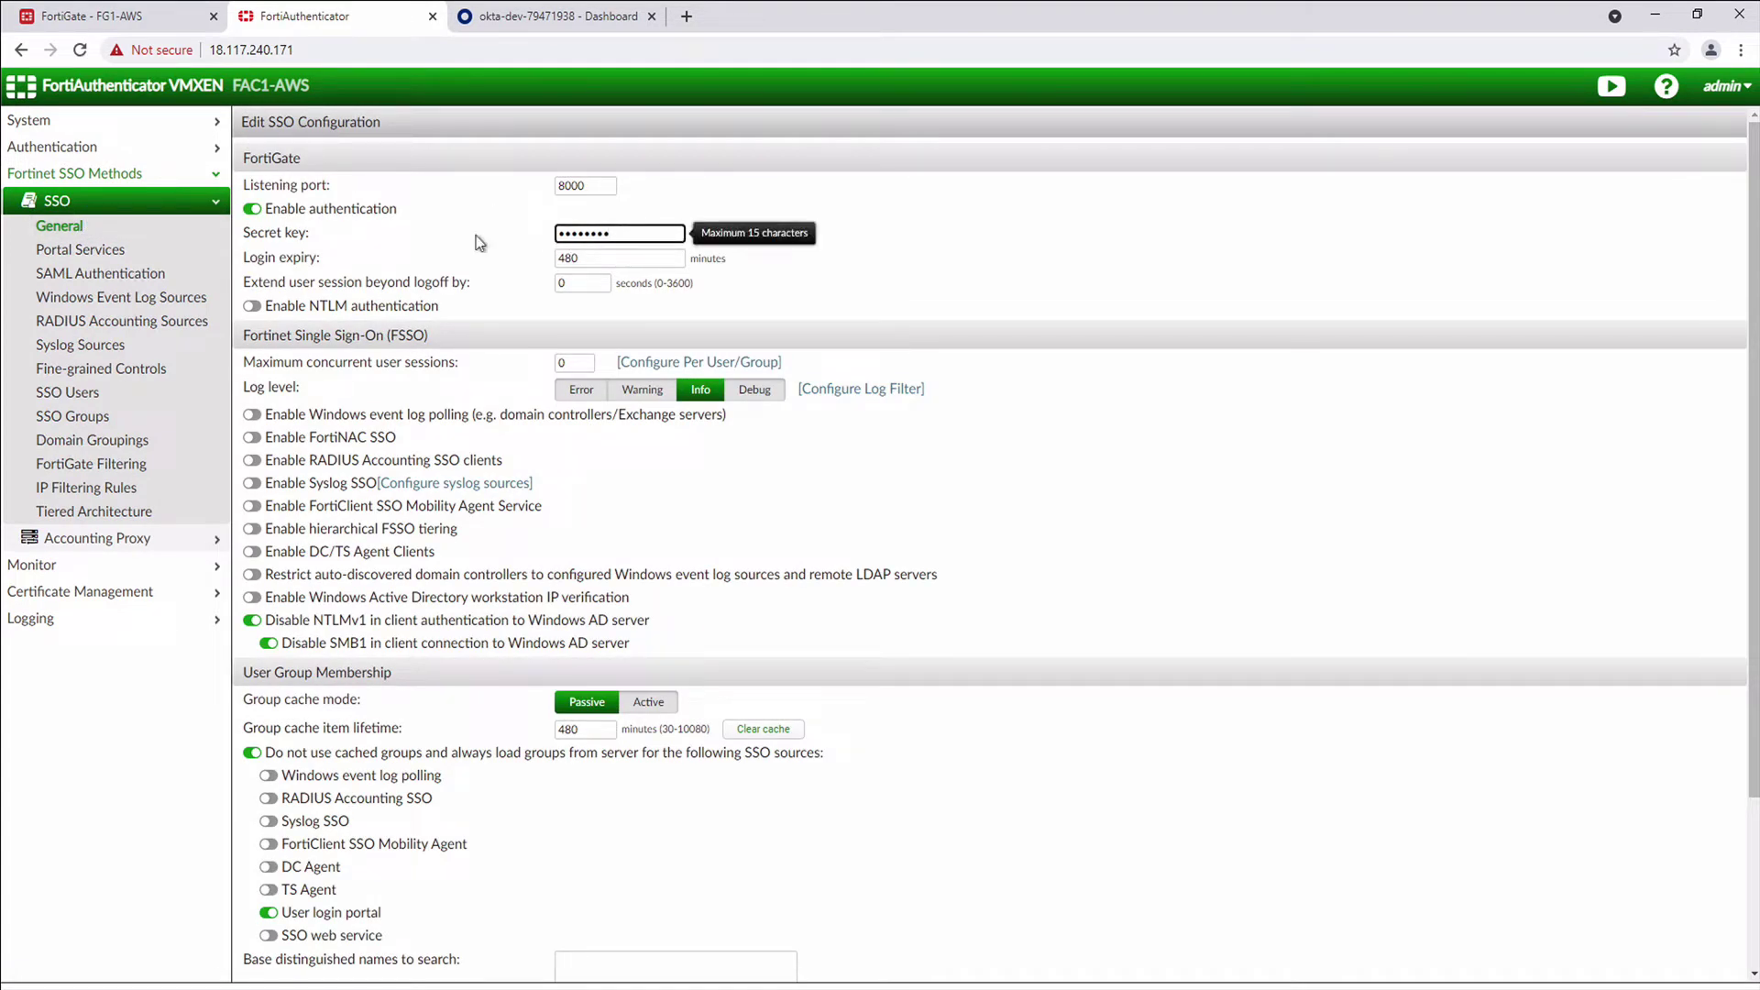
{"action": "left_click", "coordinate": [141, 252]}
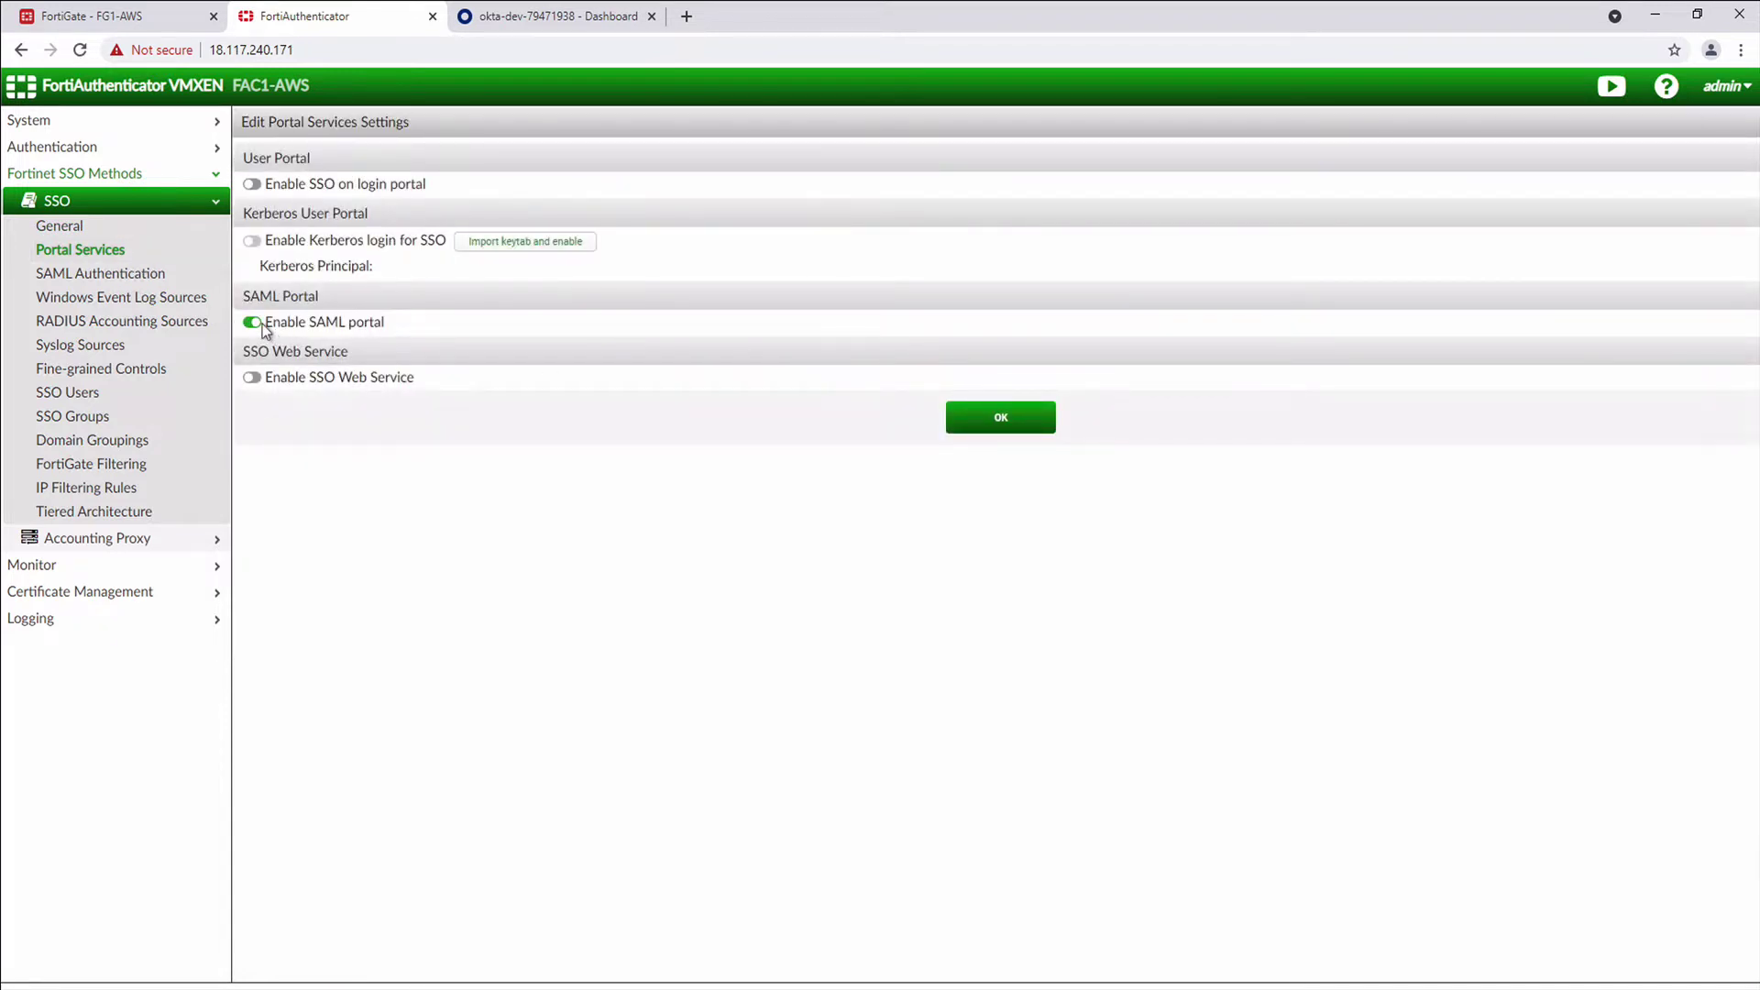
{"action": "left_click", "coordinate": [1030, 428]}
Open the Okta entry among FortiAuthenticator's remote SAML authentication servers for editing
{"action": "left_click", "coordinate": [41, 147]}
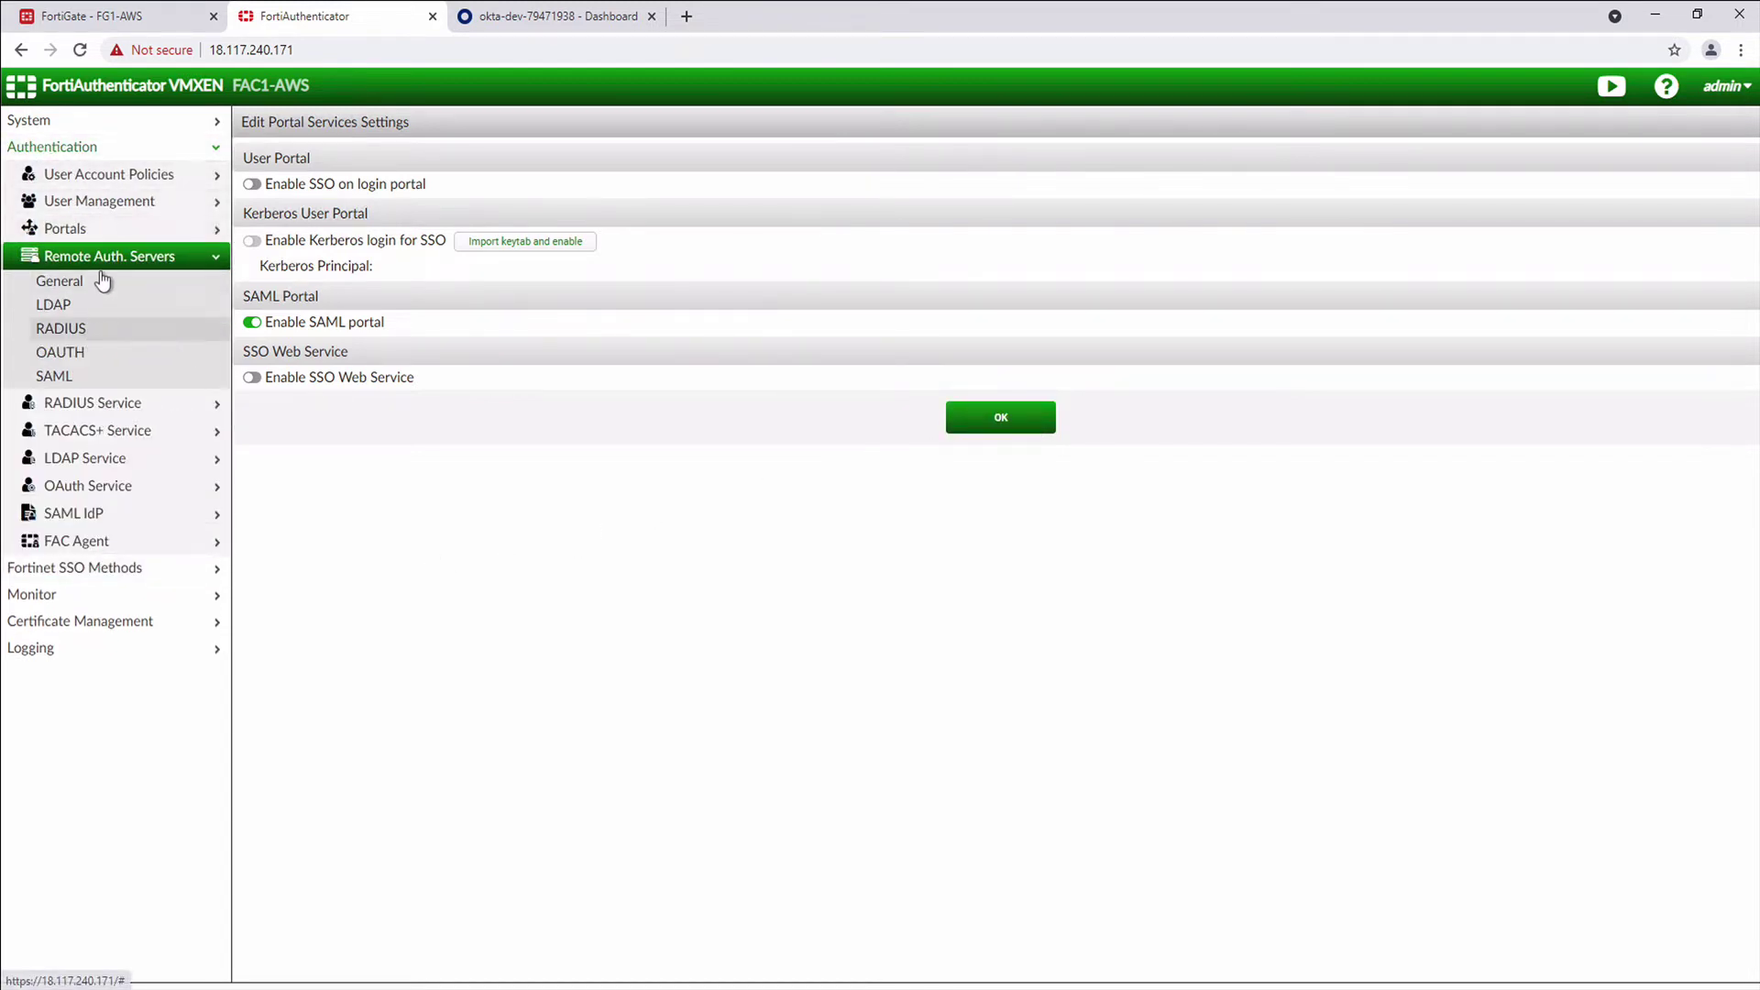
{"action": "left_click", "coordinate": [77, 376]}
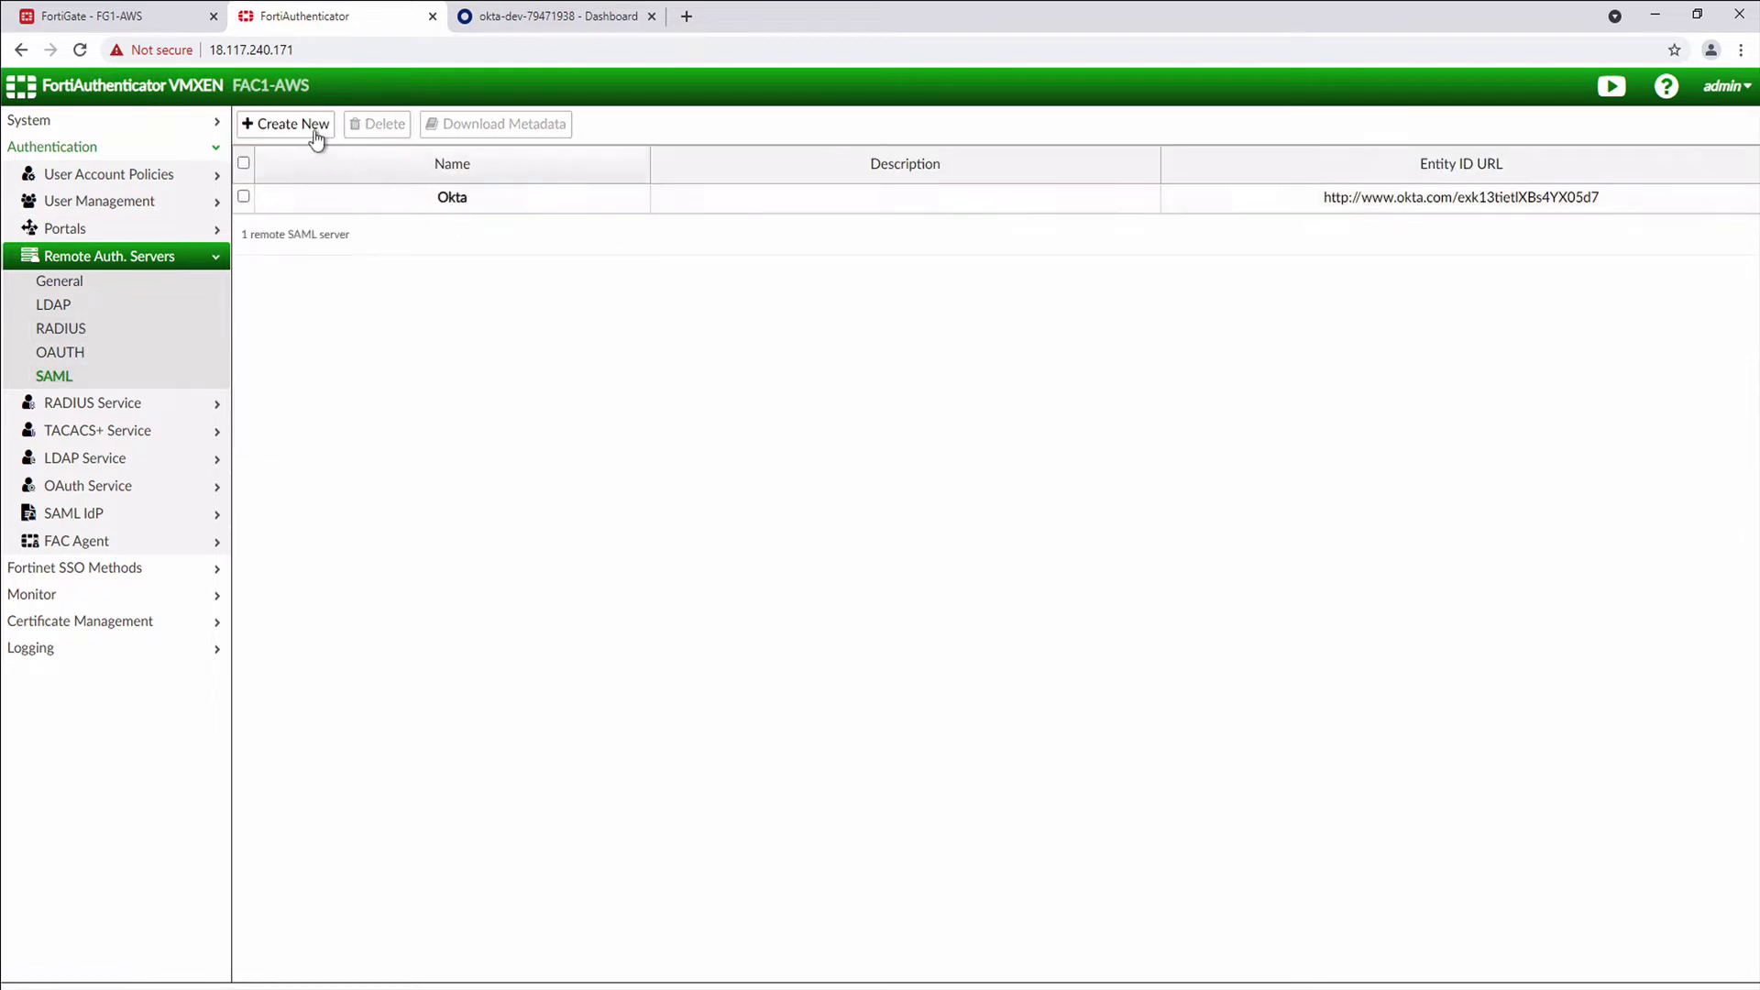
{"action": "left_click", "coordinate": [455, 198]}
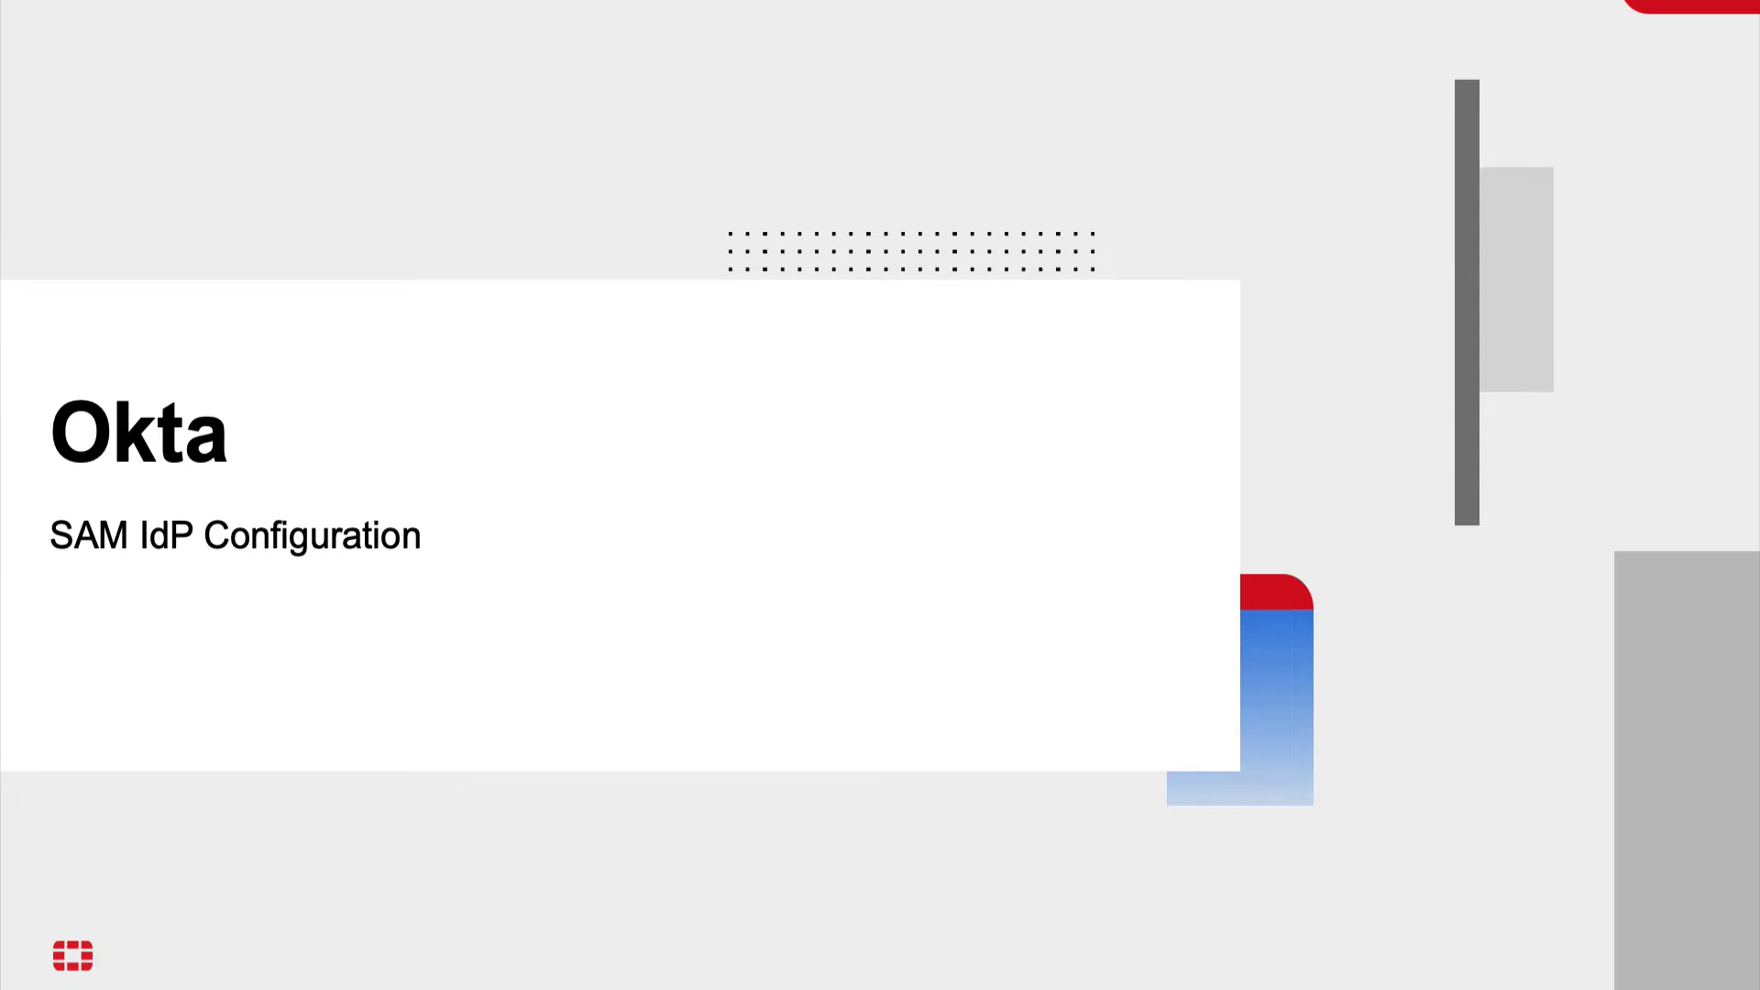
In the Okta admin console, edit the FortiAuthenticator application's SAML integration and advance to its Configure SAML stage
{"action": "left_click", "coordinate": [554, 16]}
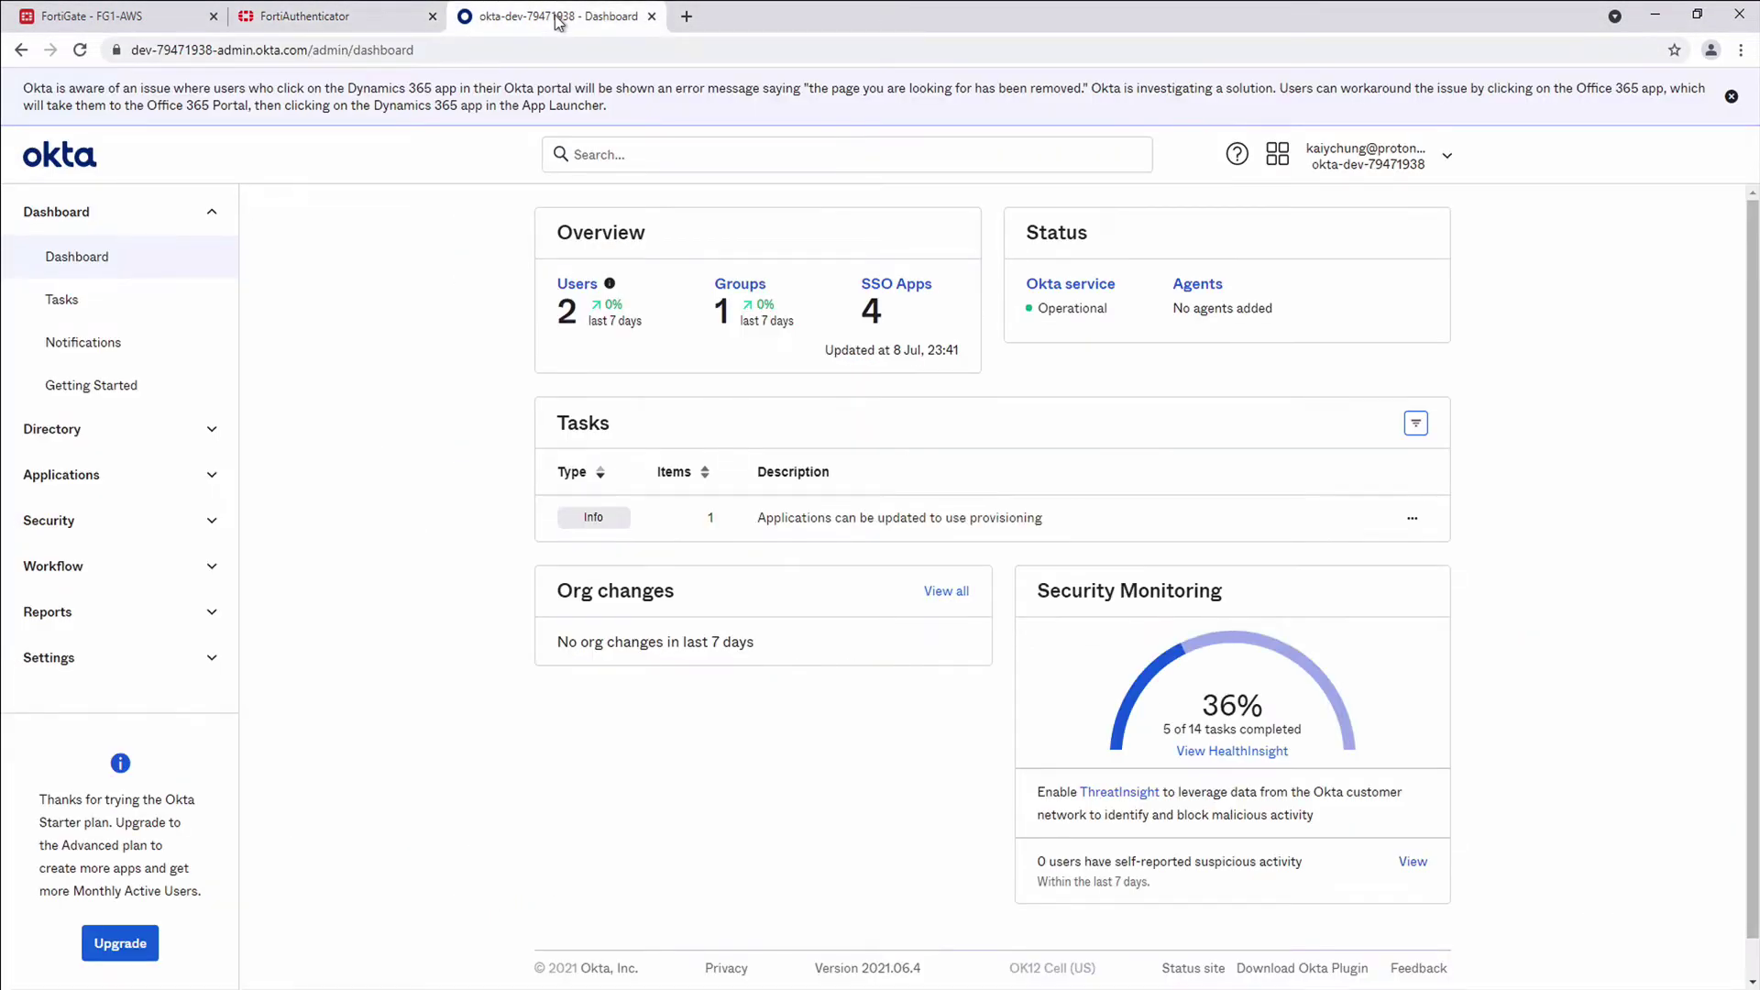
{"action": "left_click", "coordinate": [59, 475]}
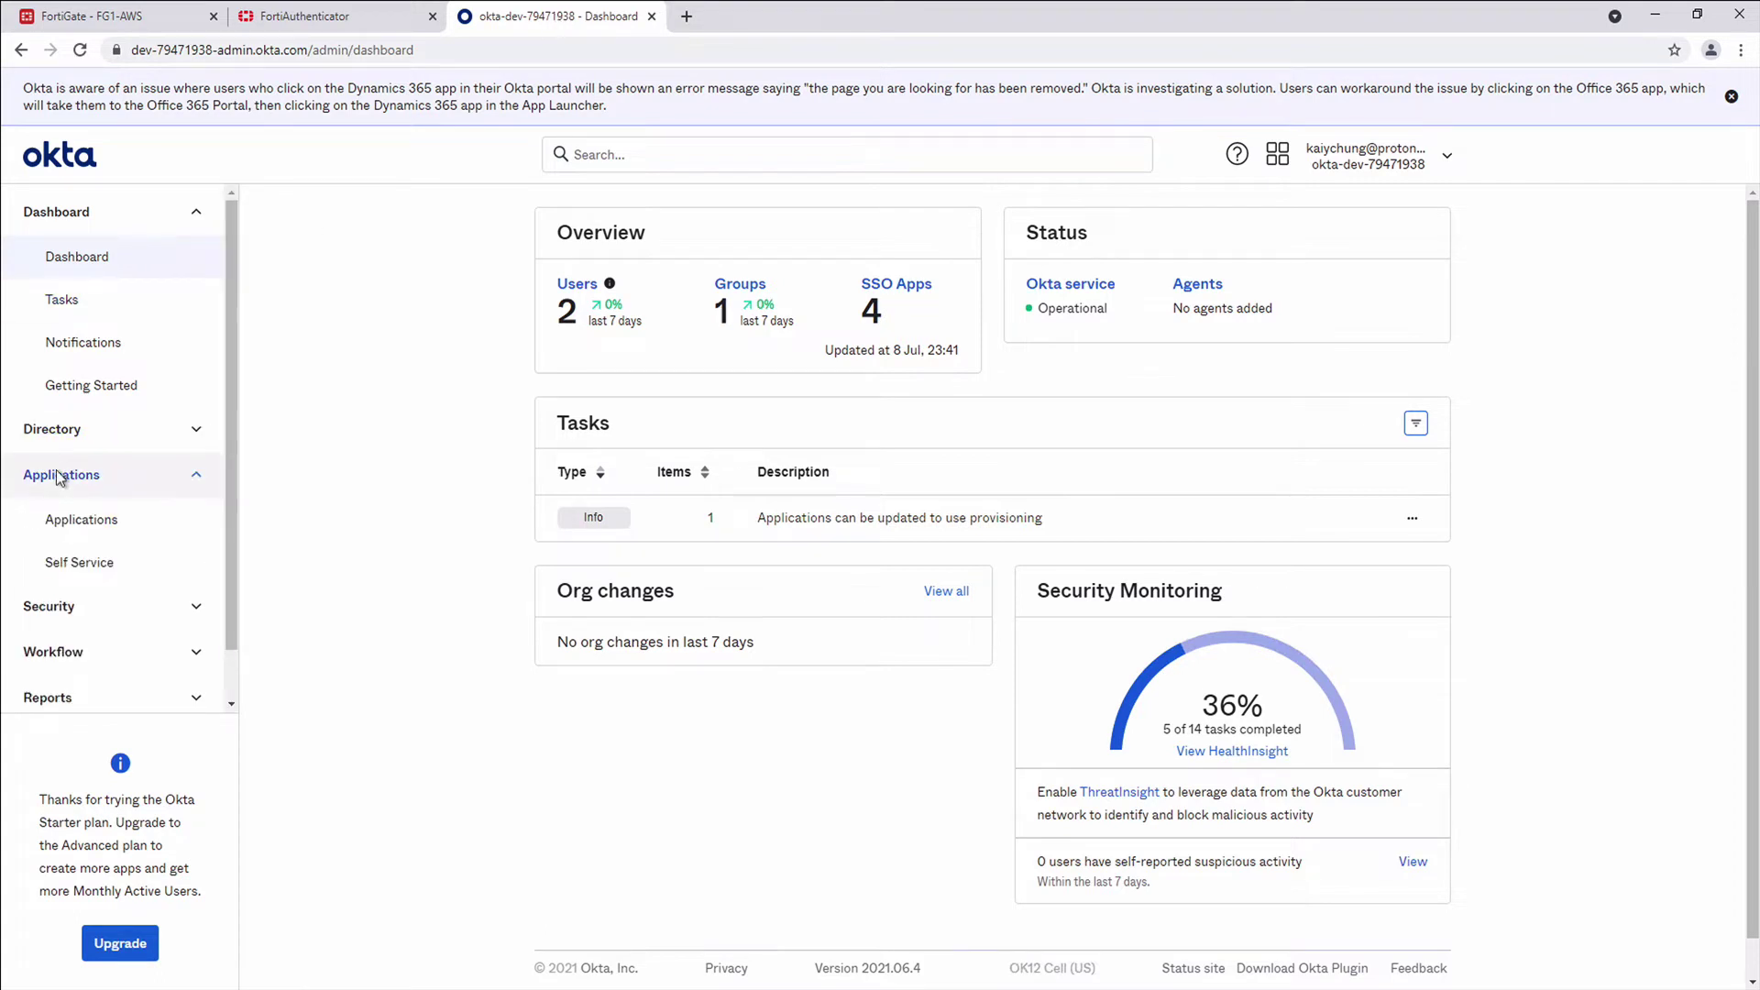
{"action": "left_click", "coordinate": [79, 520]}
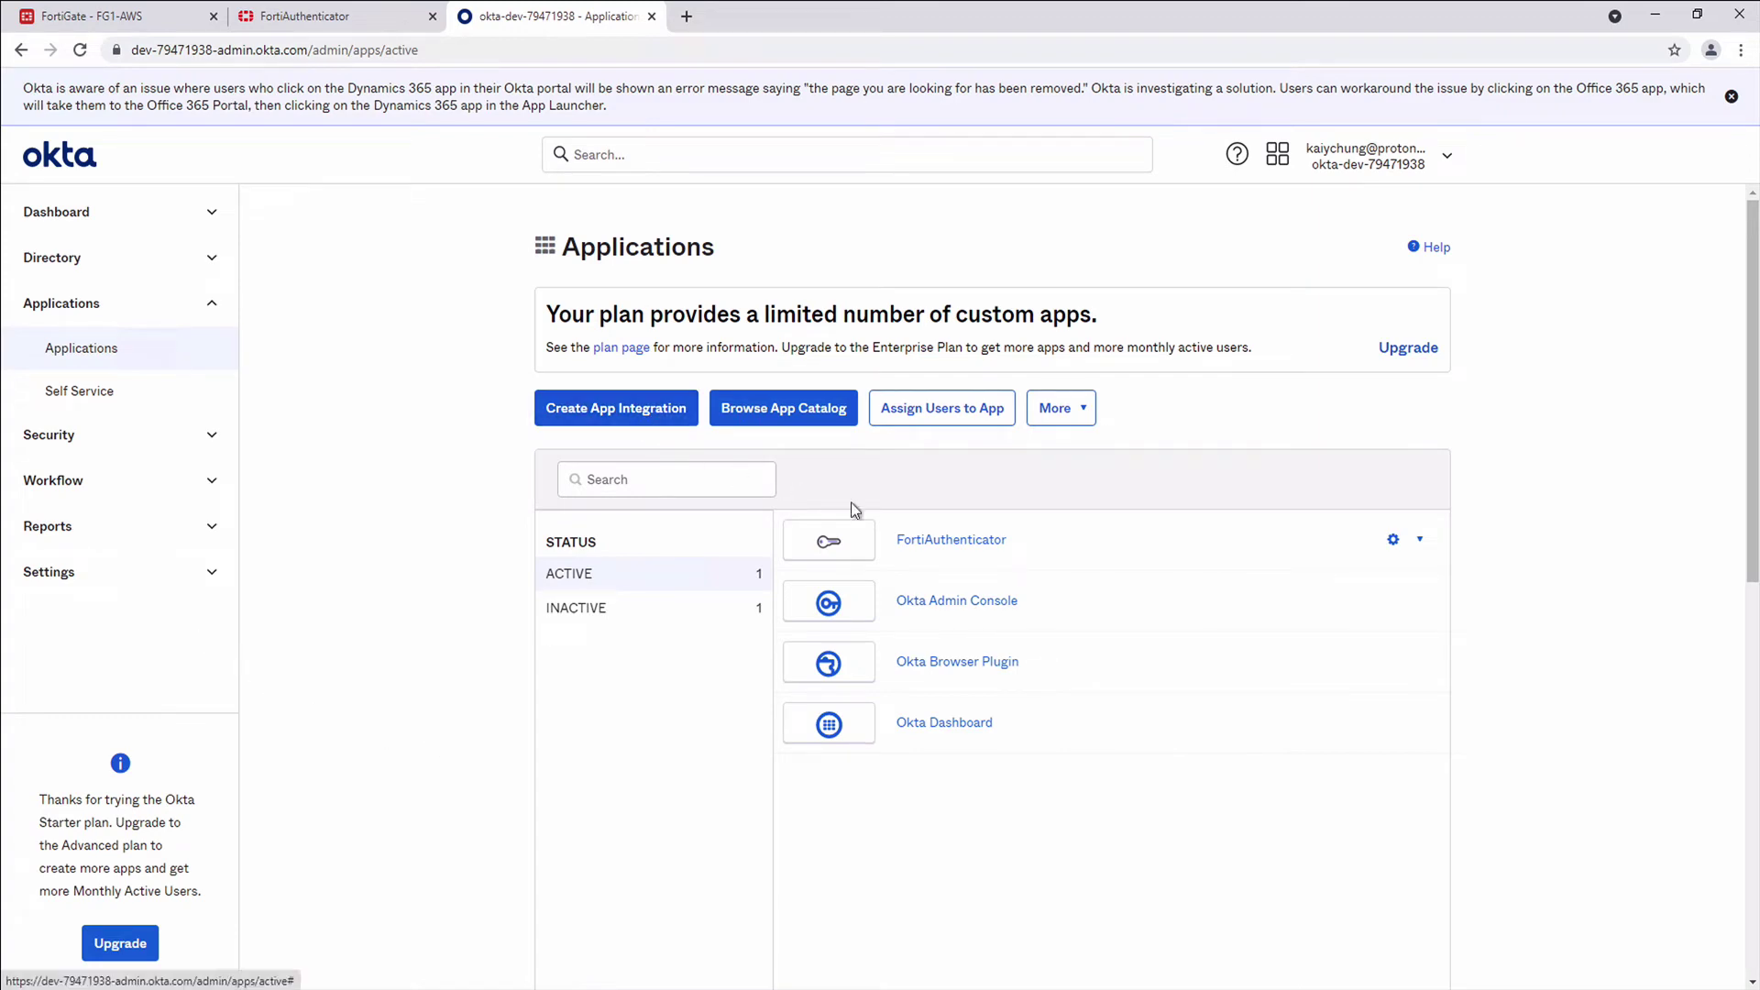
{"action": "left_click", "coordinate": [980, 537]}
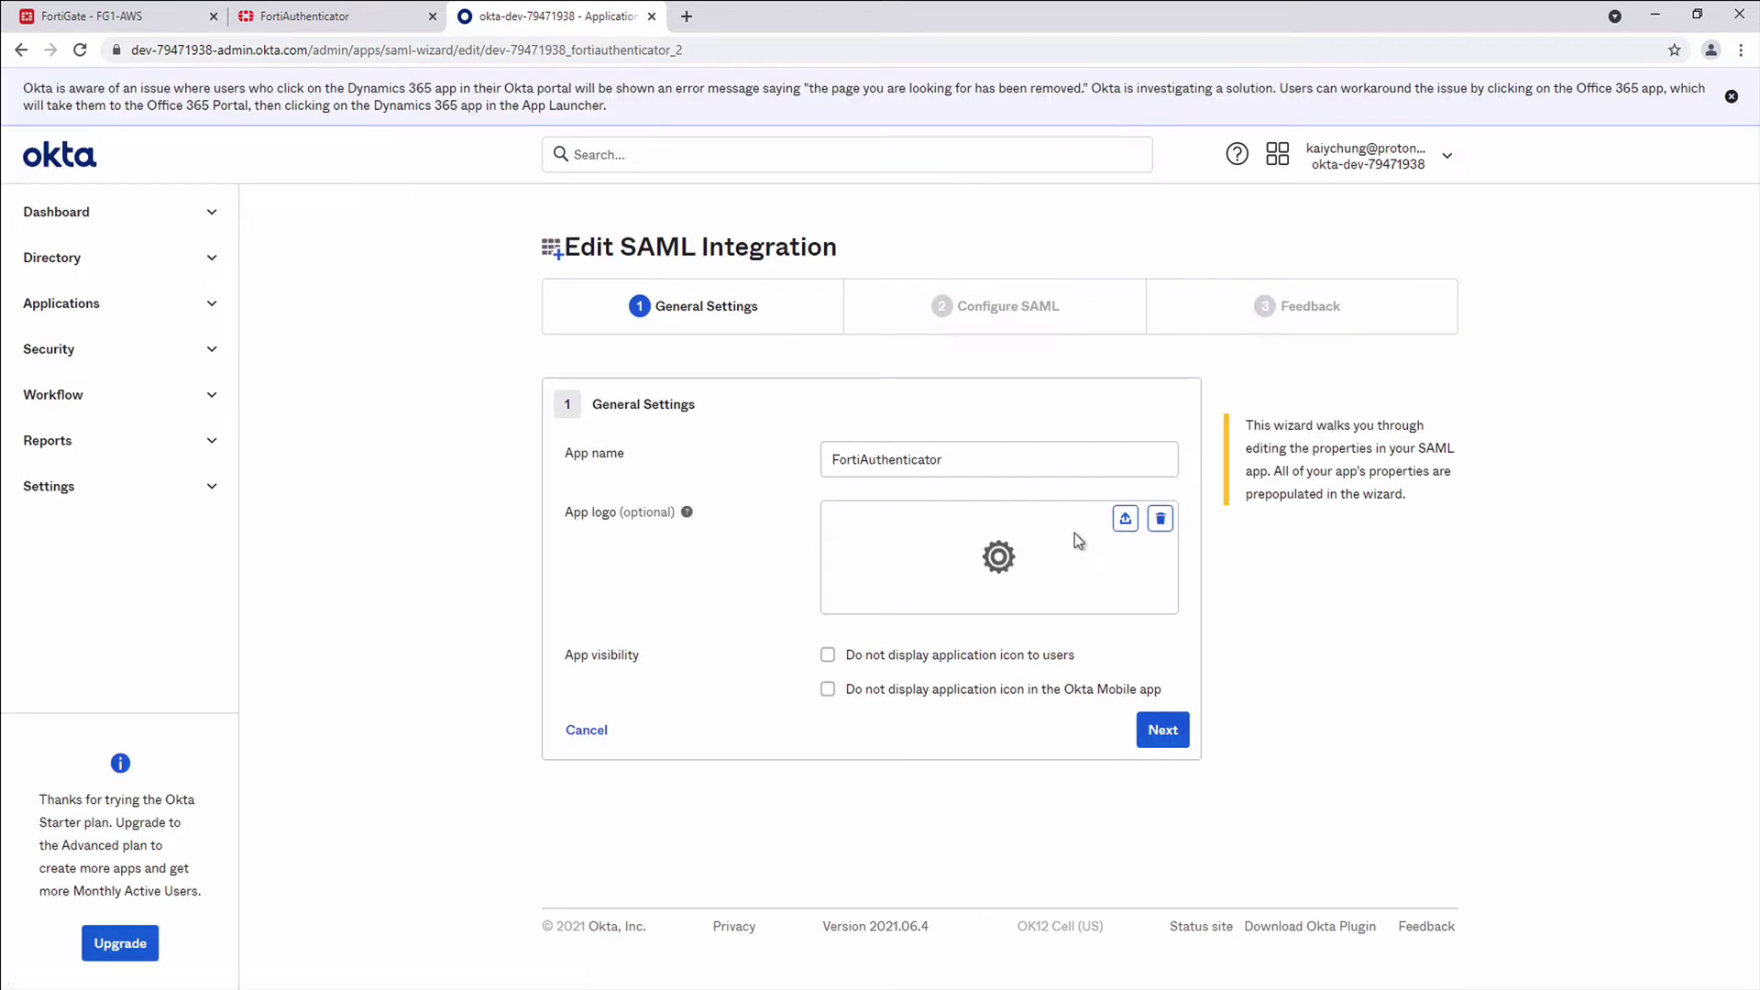
{"action": "left_click", "coordinate": [1170, 742]}
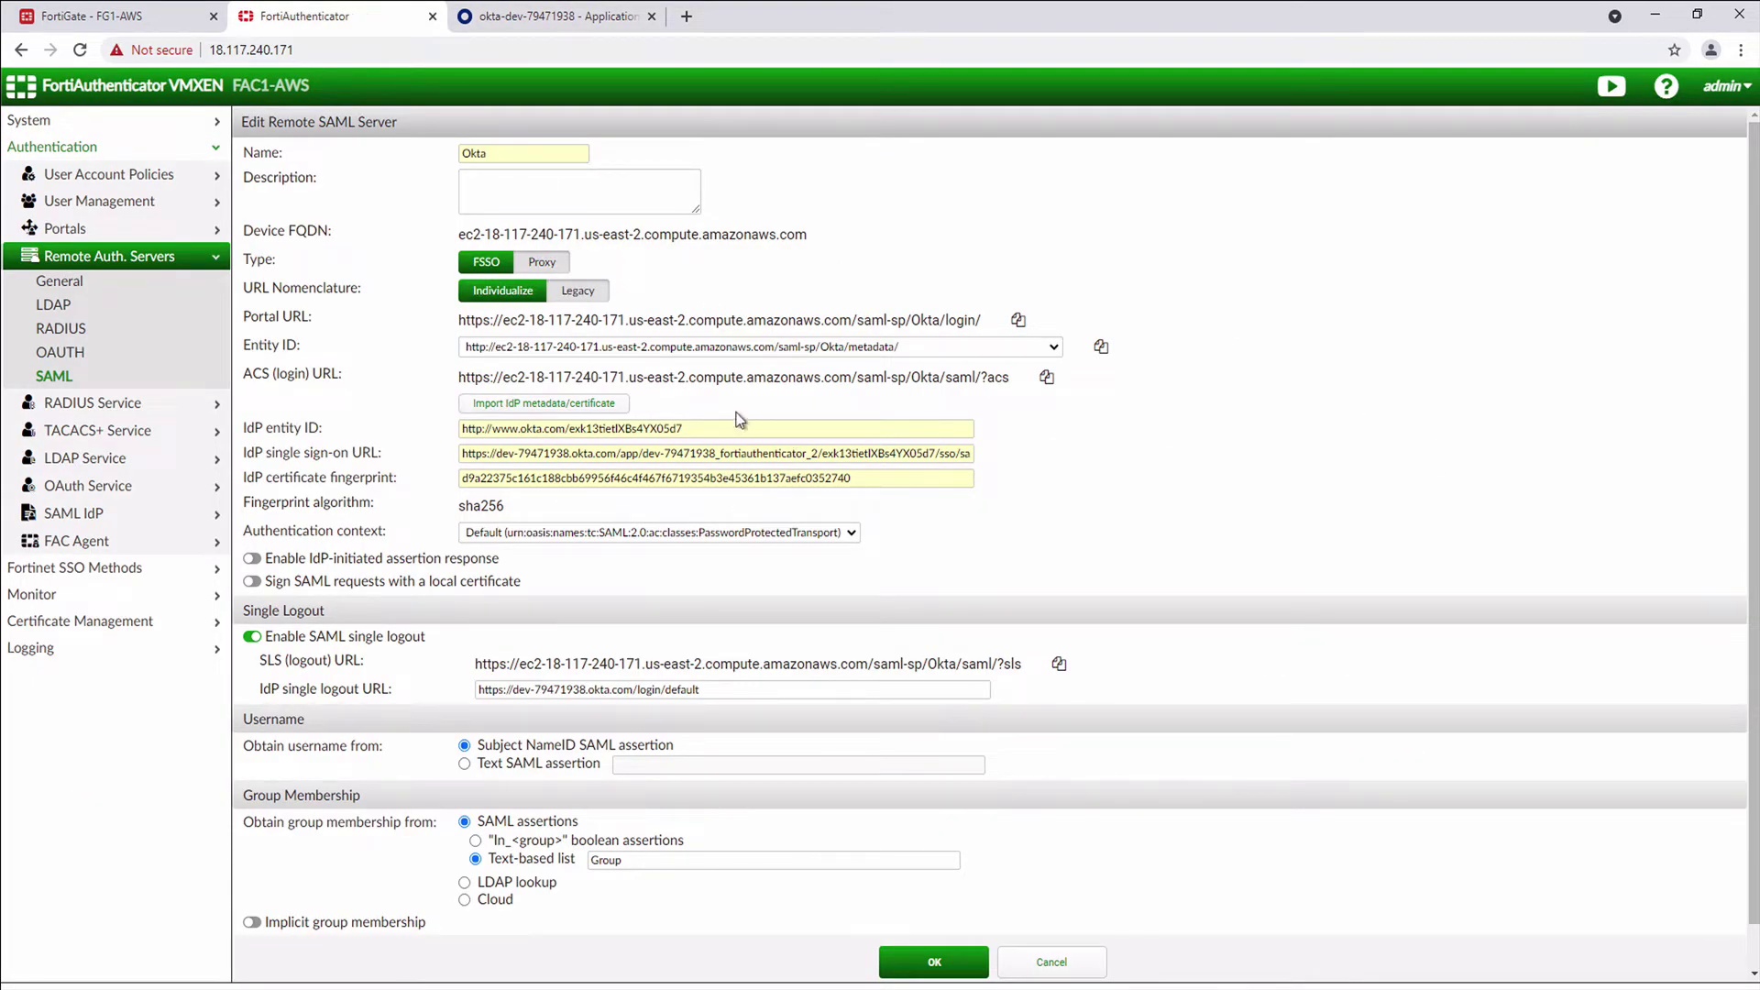
Copy FortiAuthenticator's ACS (login) URL and Entity ID into Okta's Single sign on URL and Audience URI (SP Entity ID)
{"action": "left_click", "coordinate": [1045, 379]}
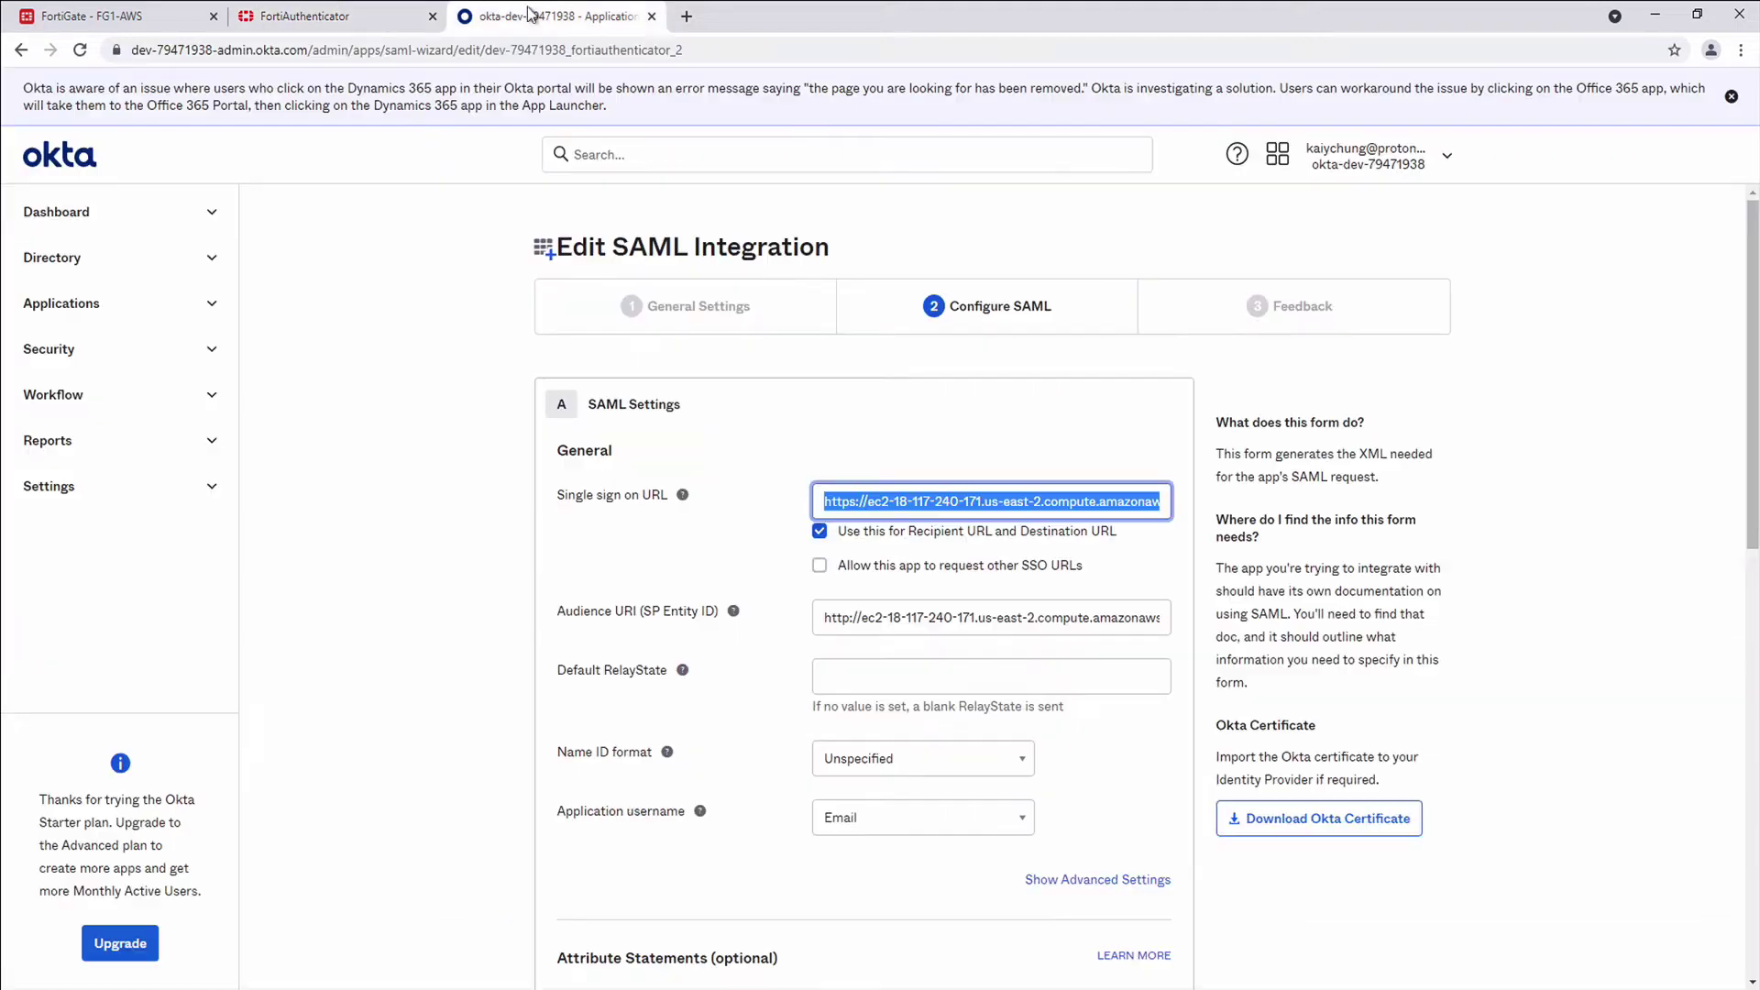
{"action": "left_click", "coordinate": [532, 14]}
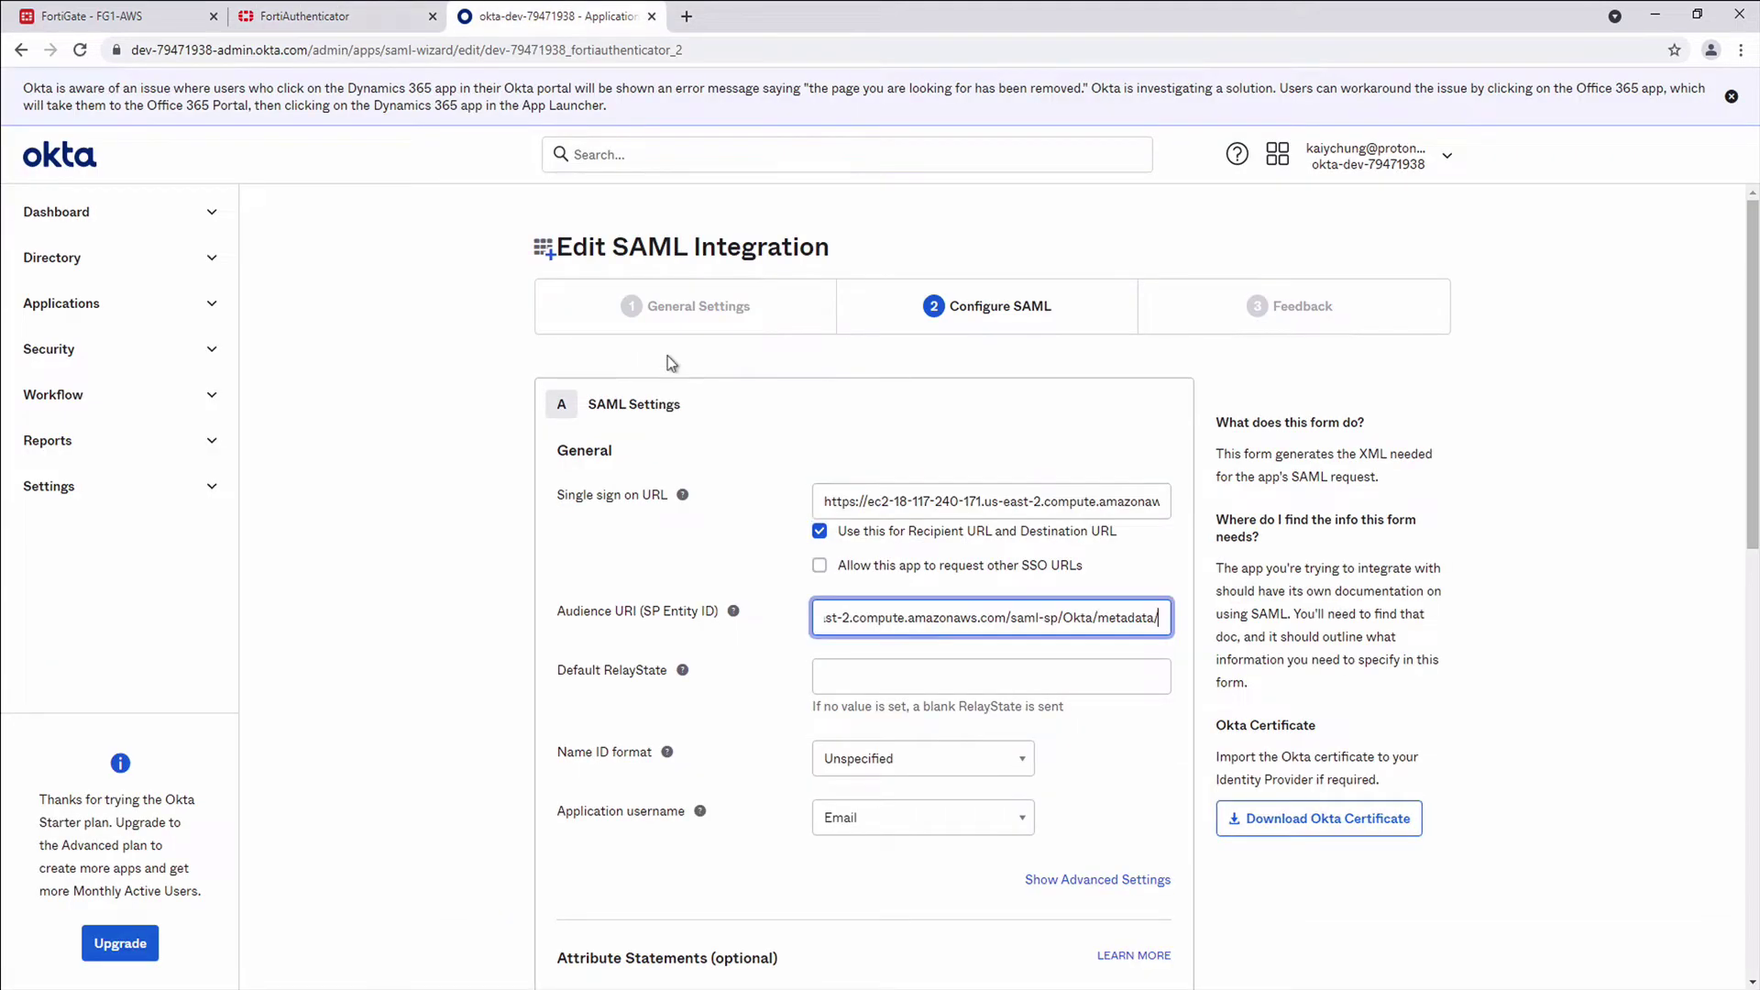
{"action": "left_click", "coordinate": [385, 15]}
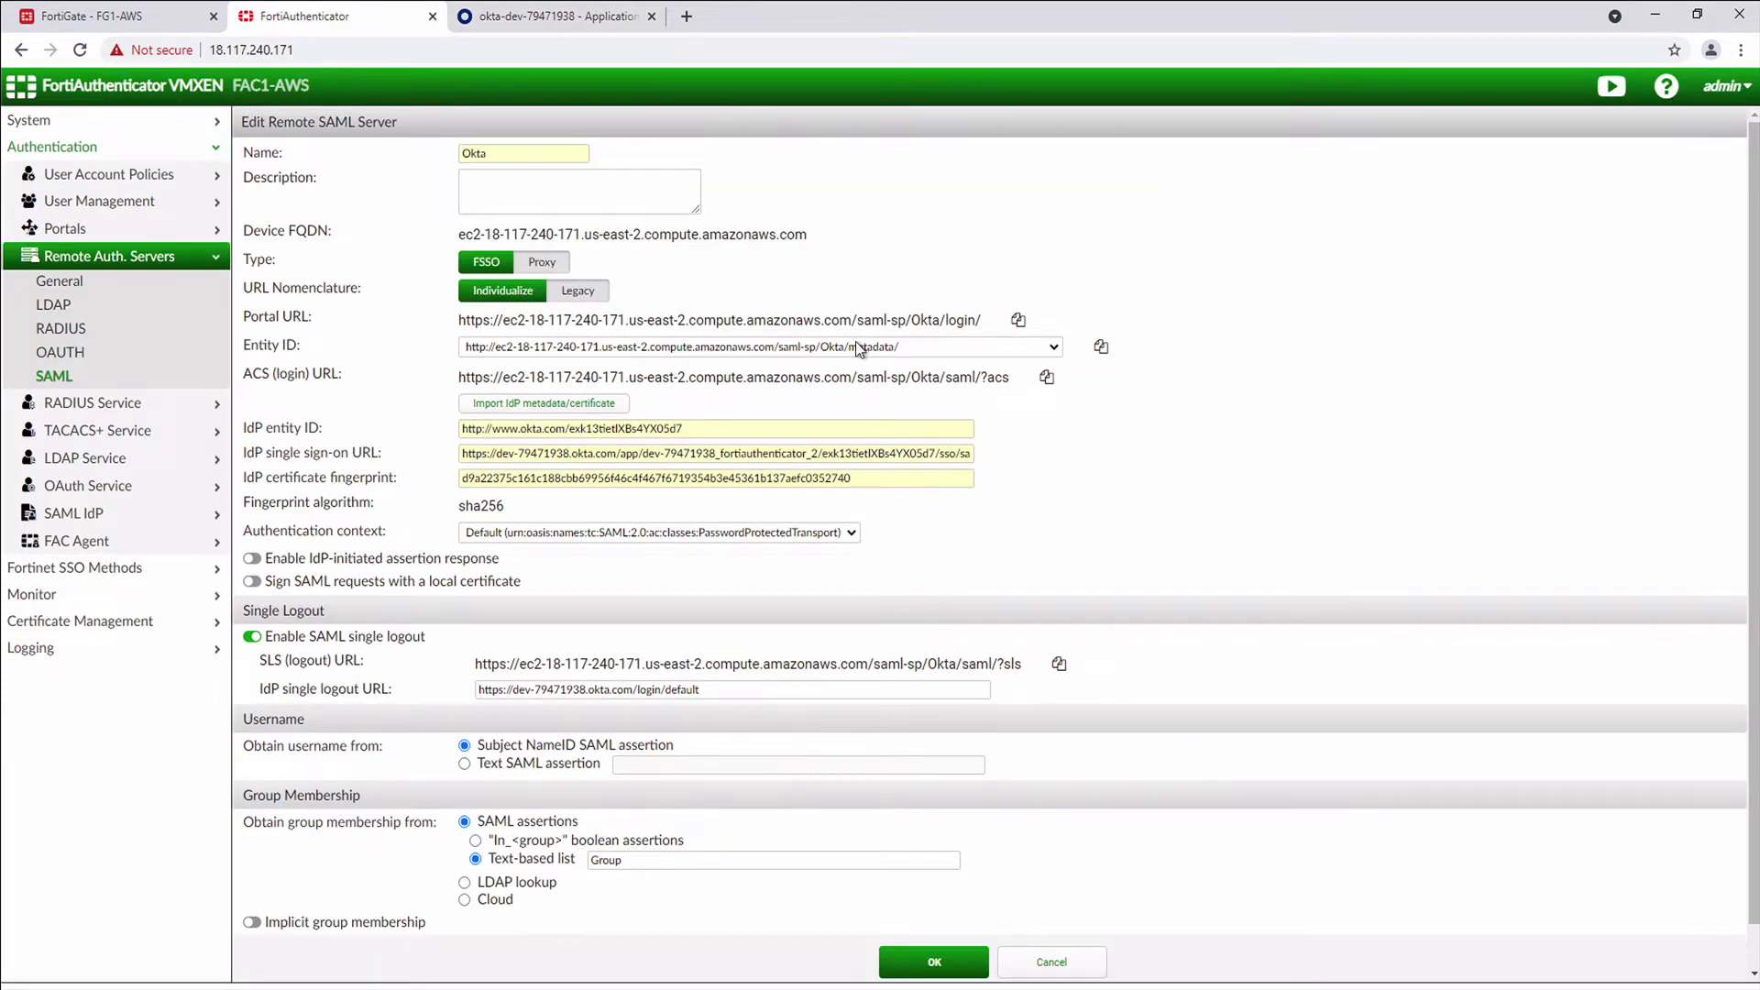
{"action": "left_click", "coordinate": [1103, 352]}
{"action": "left_click", "coordinate": [515, 14]}
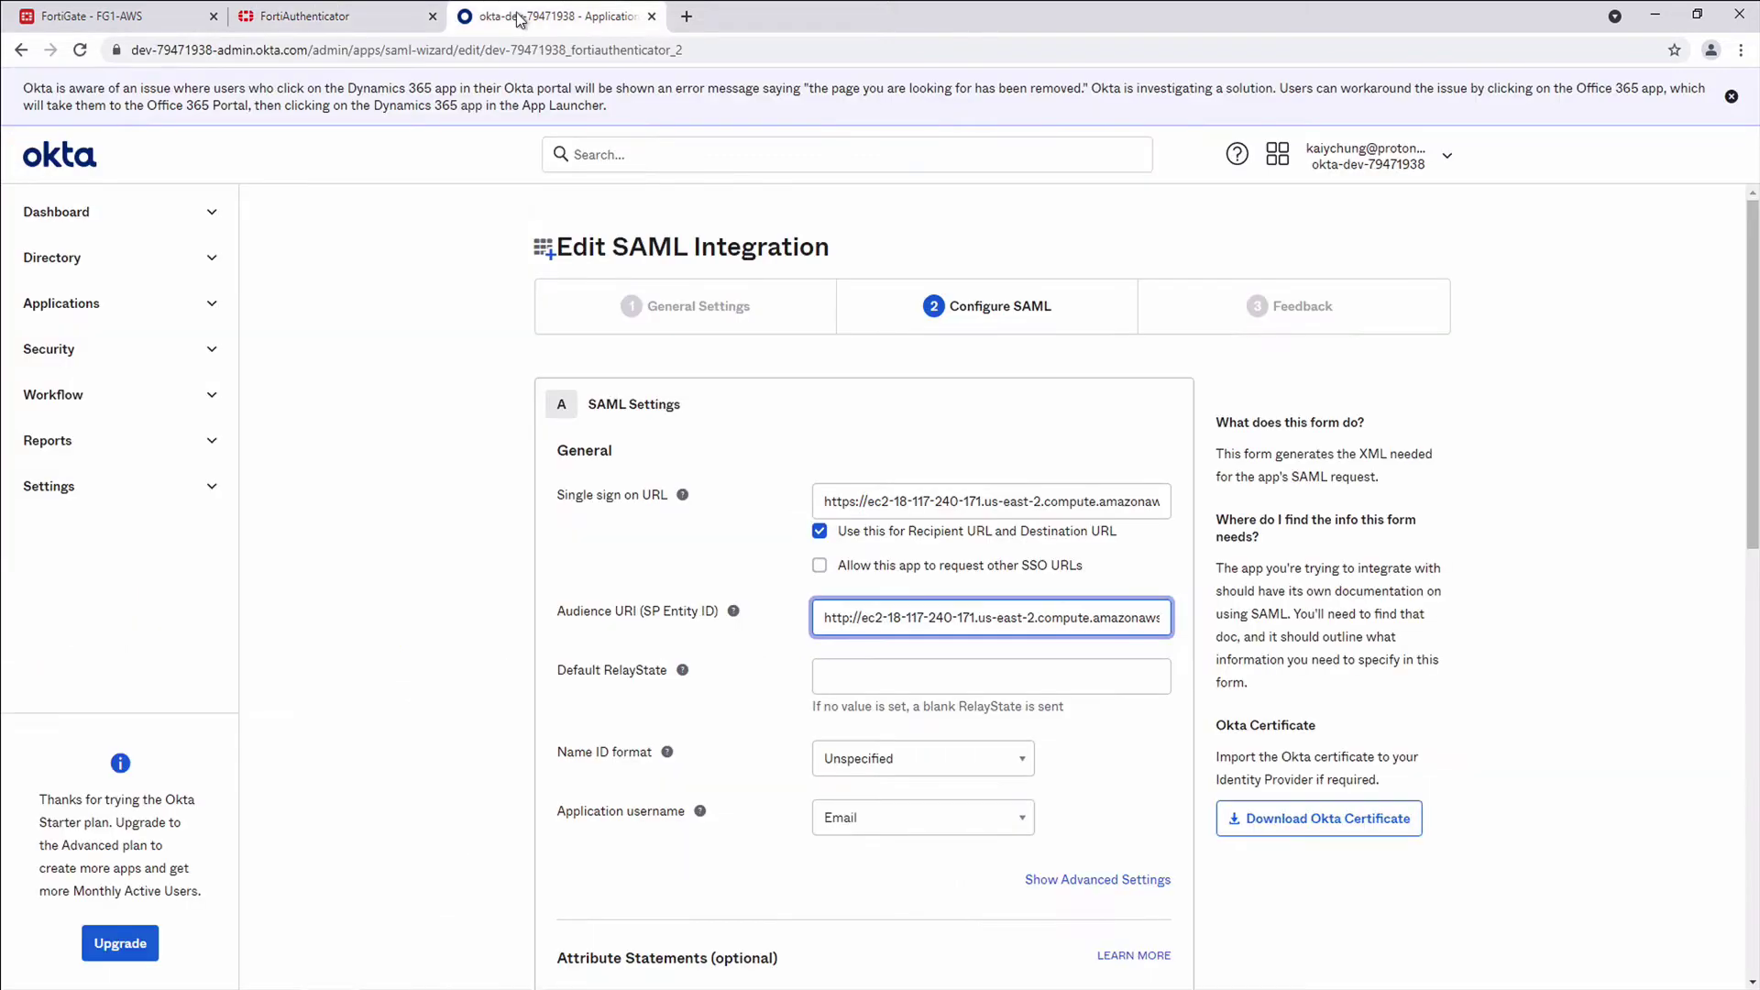
{"action": "left_click_drag", "start_coordinate": [823, 617], "coordinate": [1148, 617]}
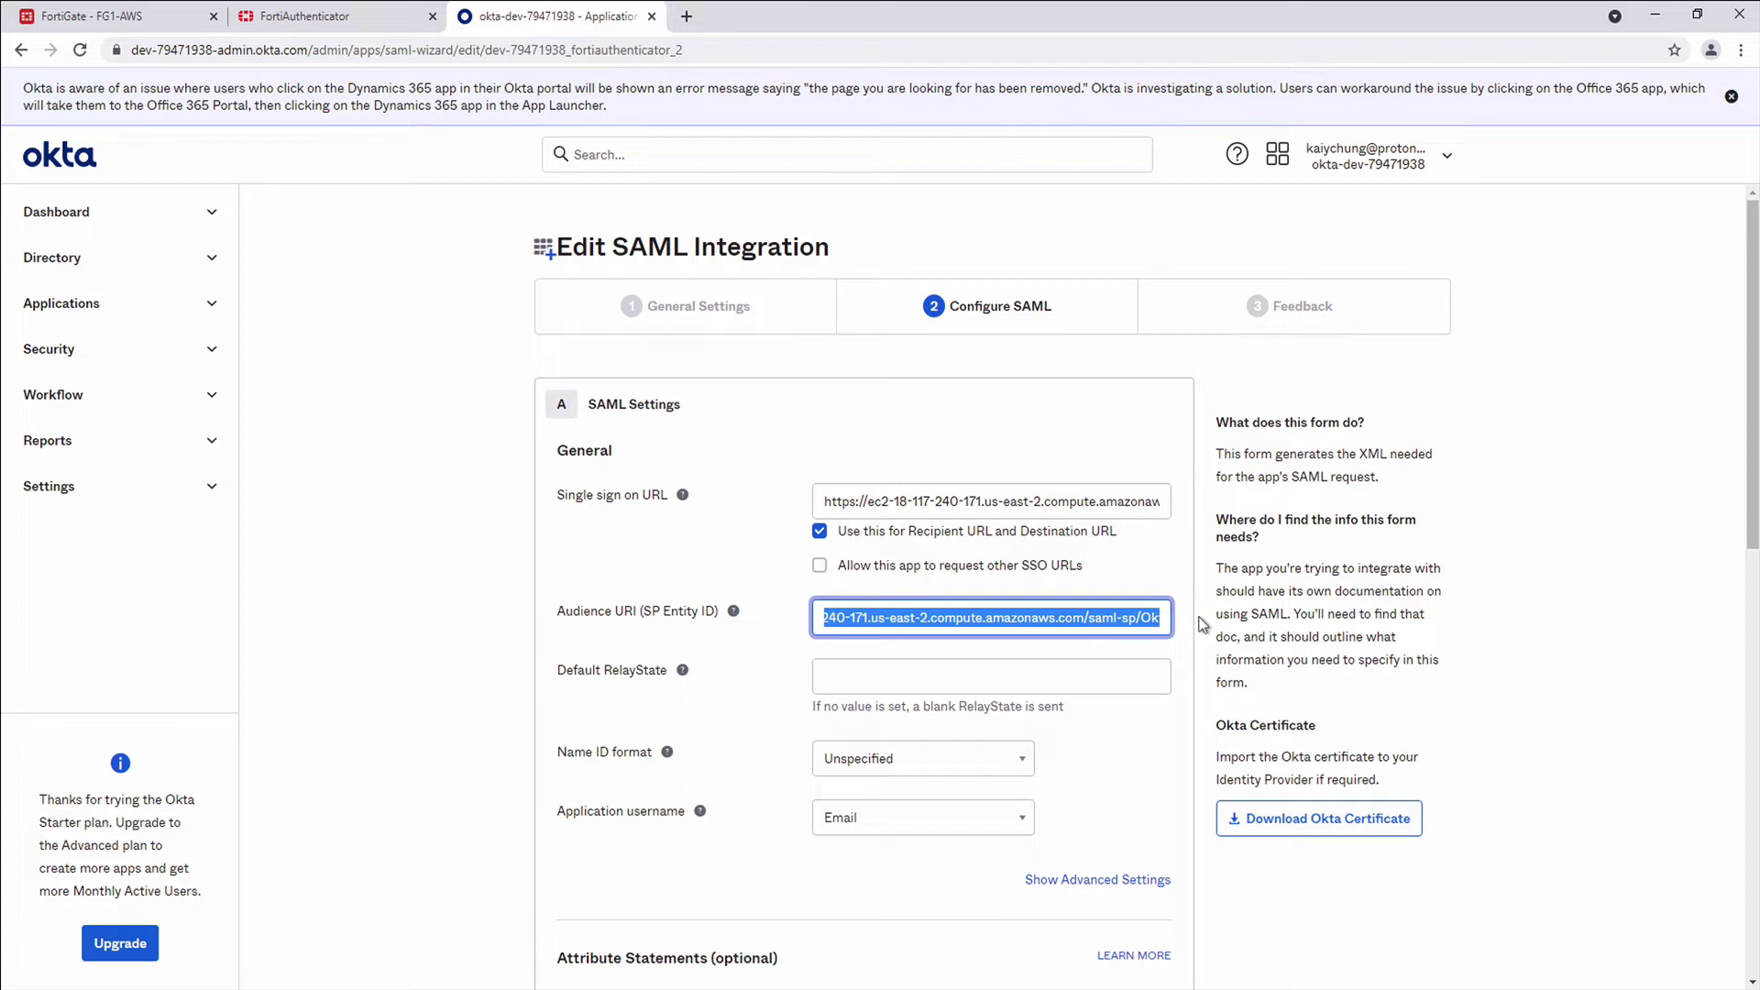
{"action": "key", "text": "ctrl+v"}
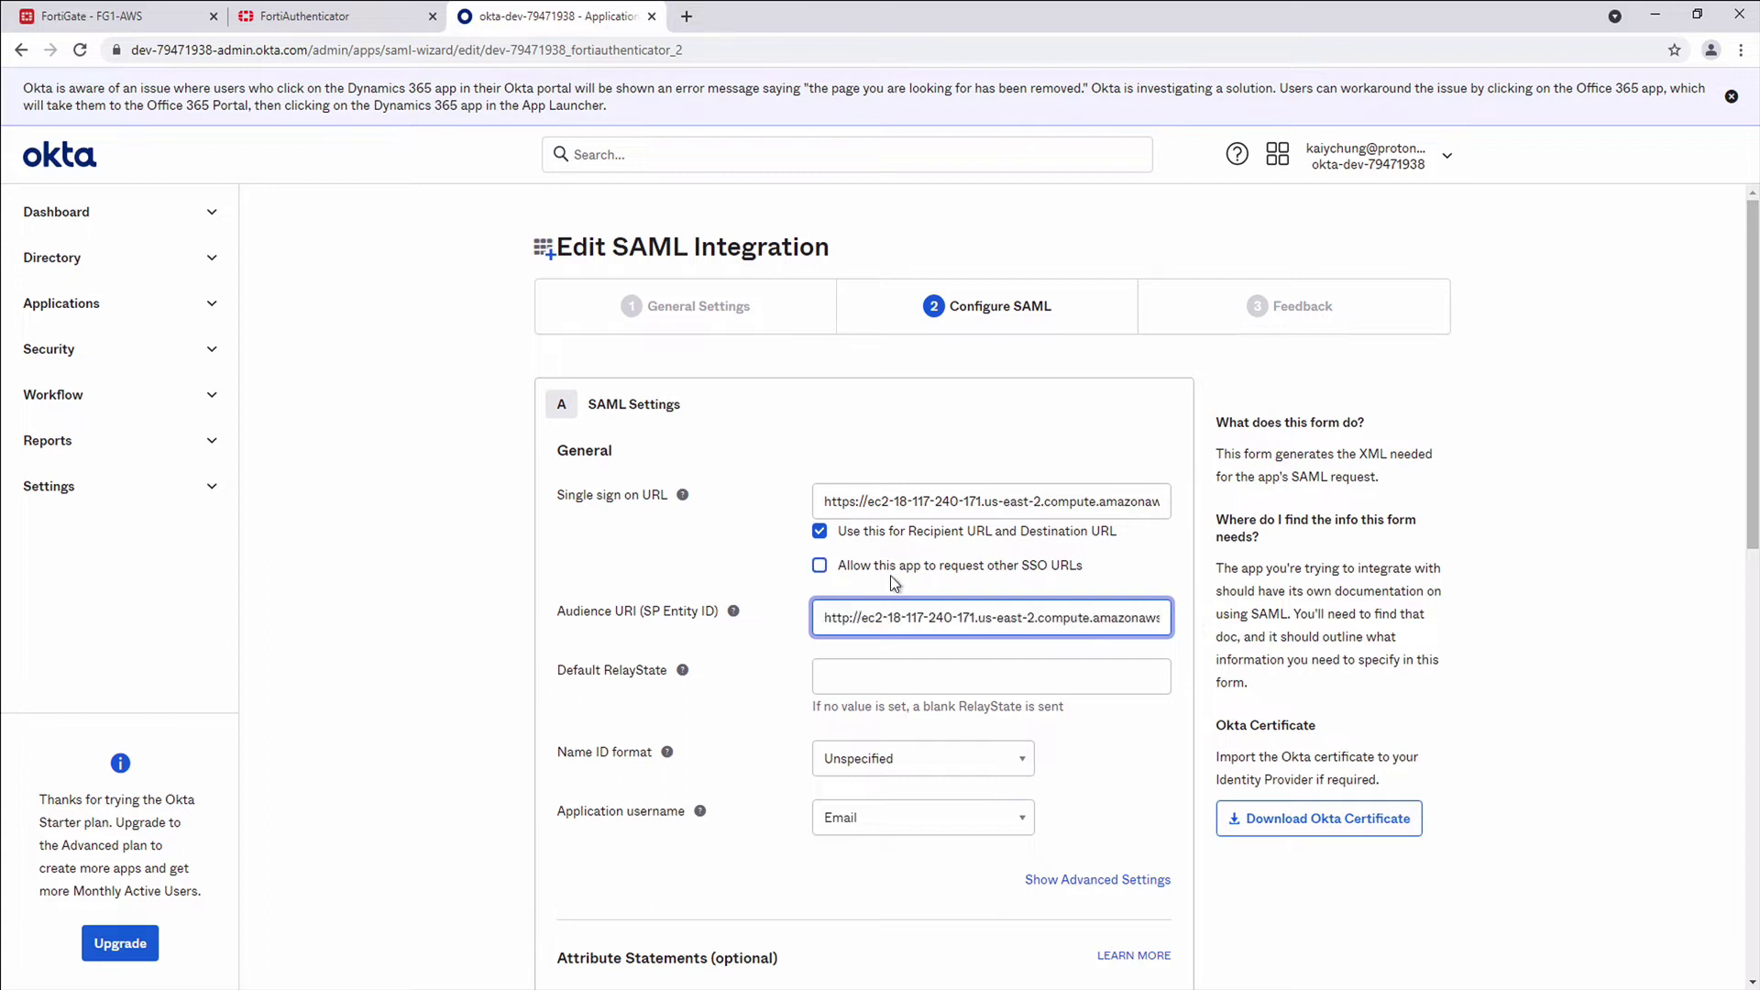
Review the Okta attribute statements and compare the Group attribute name with the text-based group list name in FortiAuthenticator
{"action": "scroll", "coordinate": [890, 574], "scroll_direction": "down", "scroll_amount": 2}
{"action": "scroll", "coordinate": [889, 574], "scroll_direction": "down", "scroll_amount": 2}
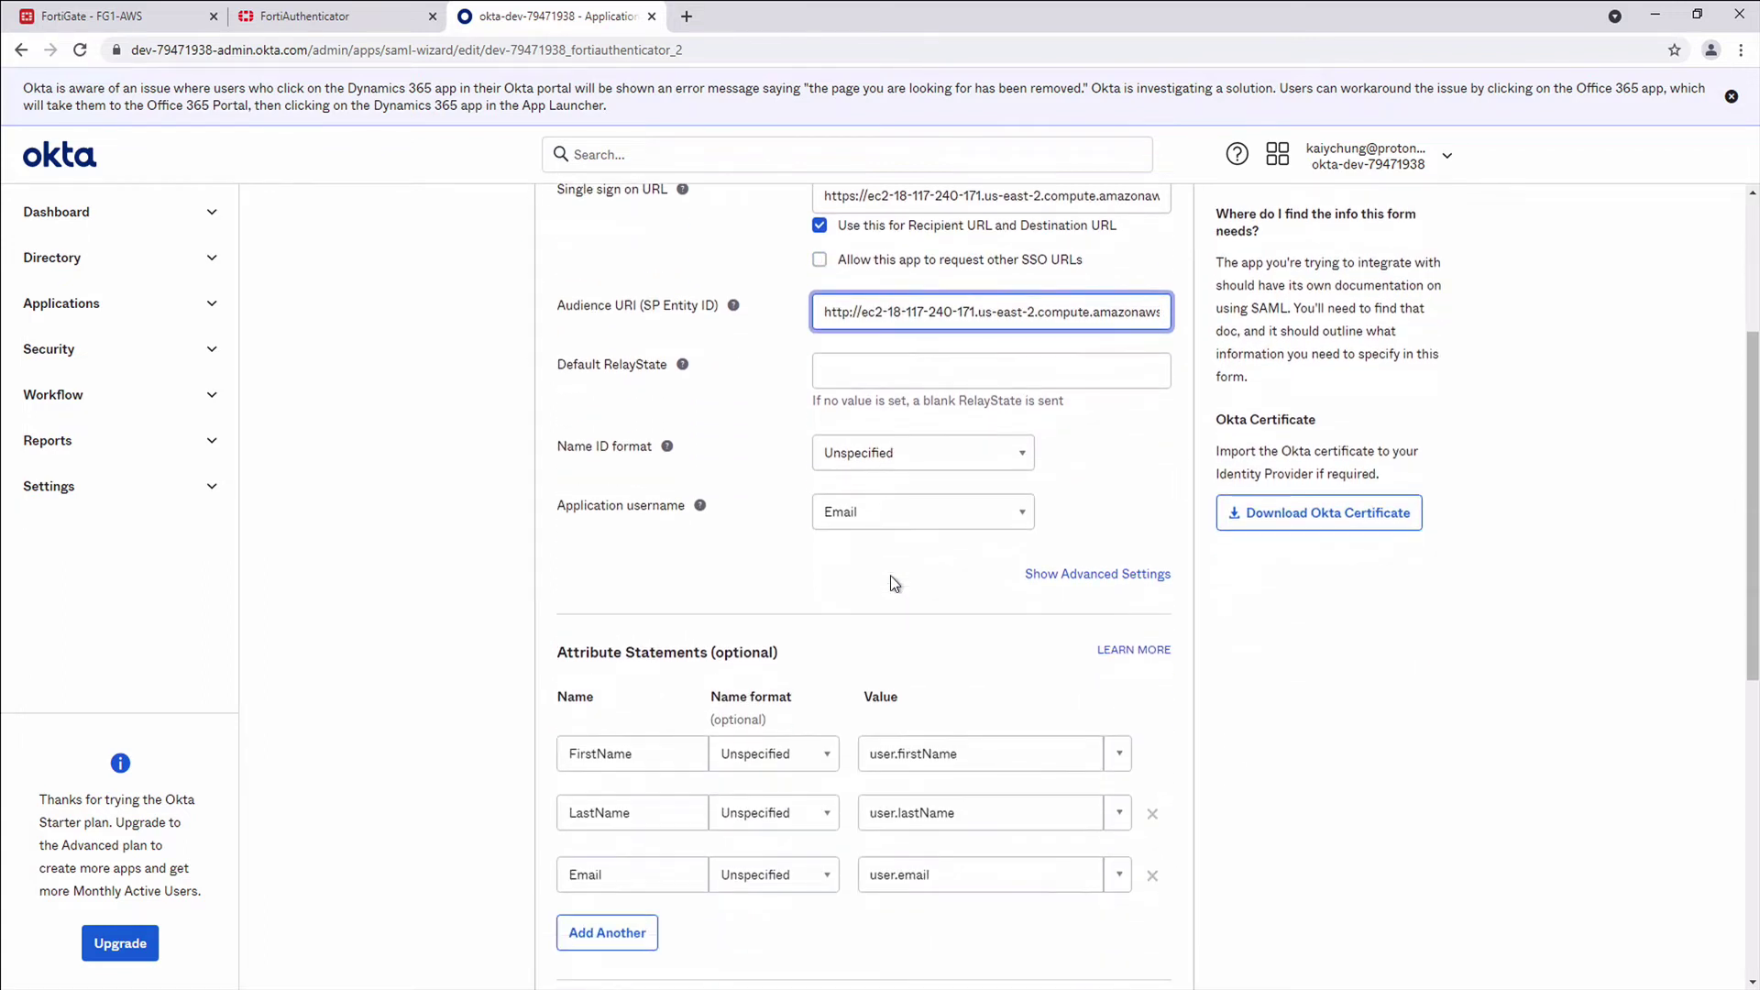
{"action": "left_click", "coordinate": [924, 738]}
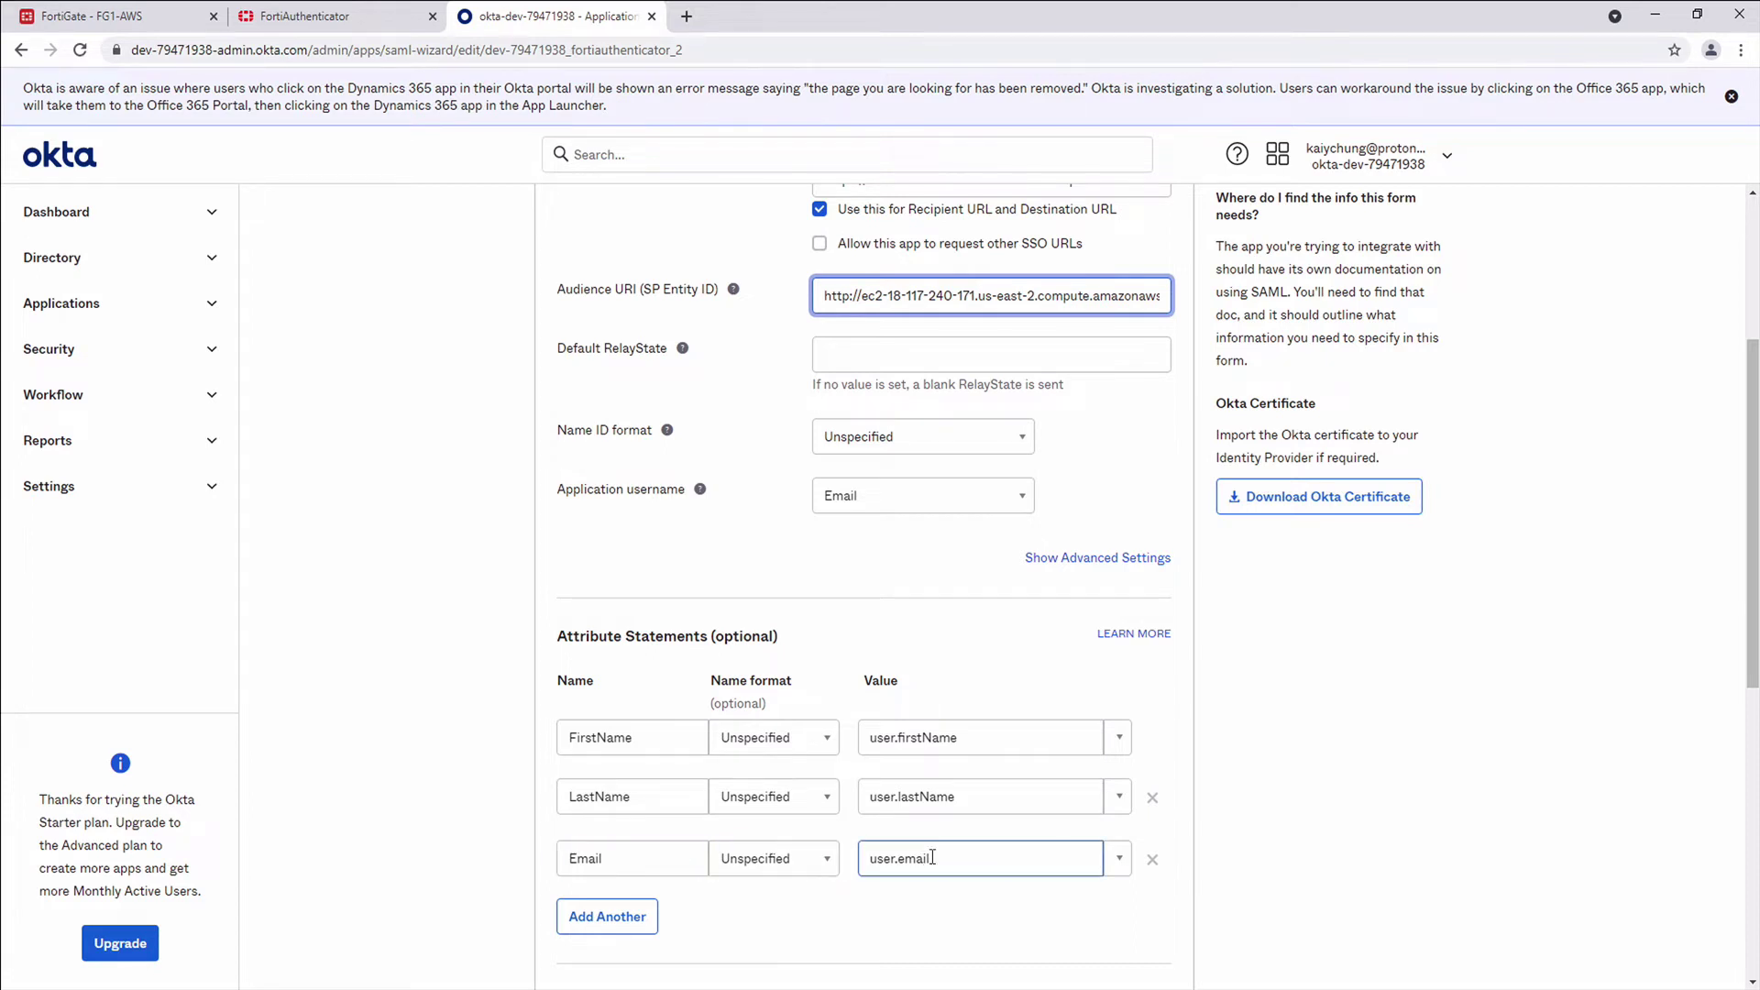
{"action": "scroll", "coordinate": [932, 857], "scroll_direction": "down", "scroll_amount": 3}
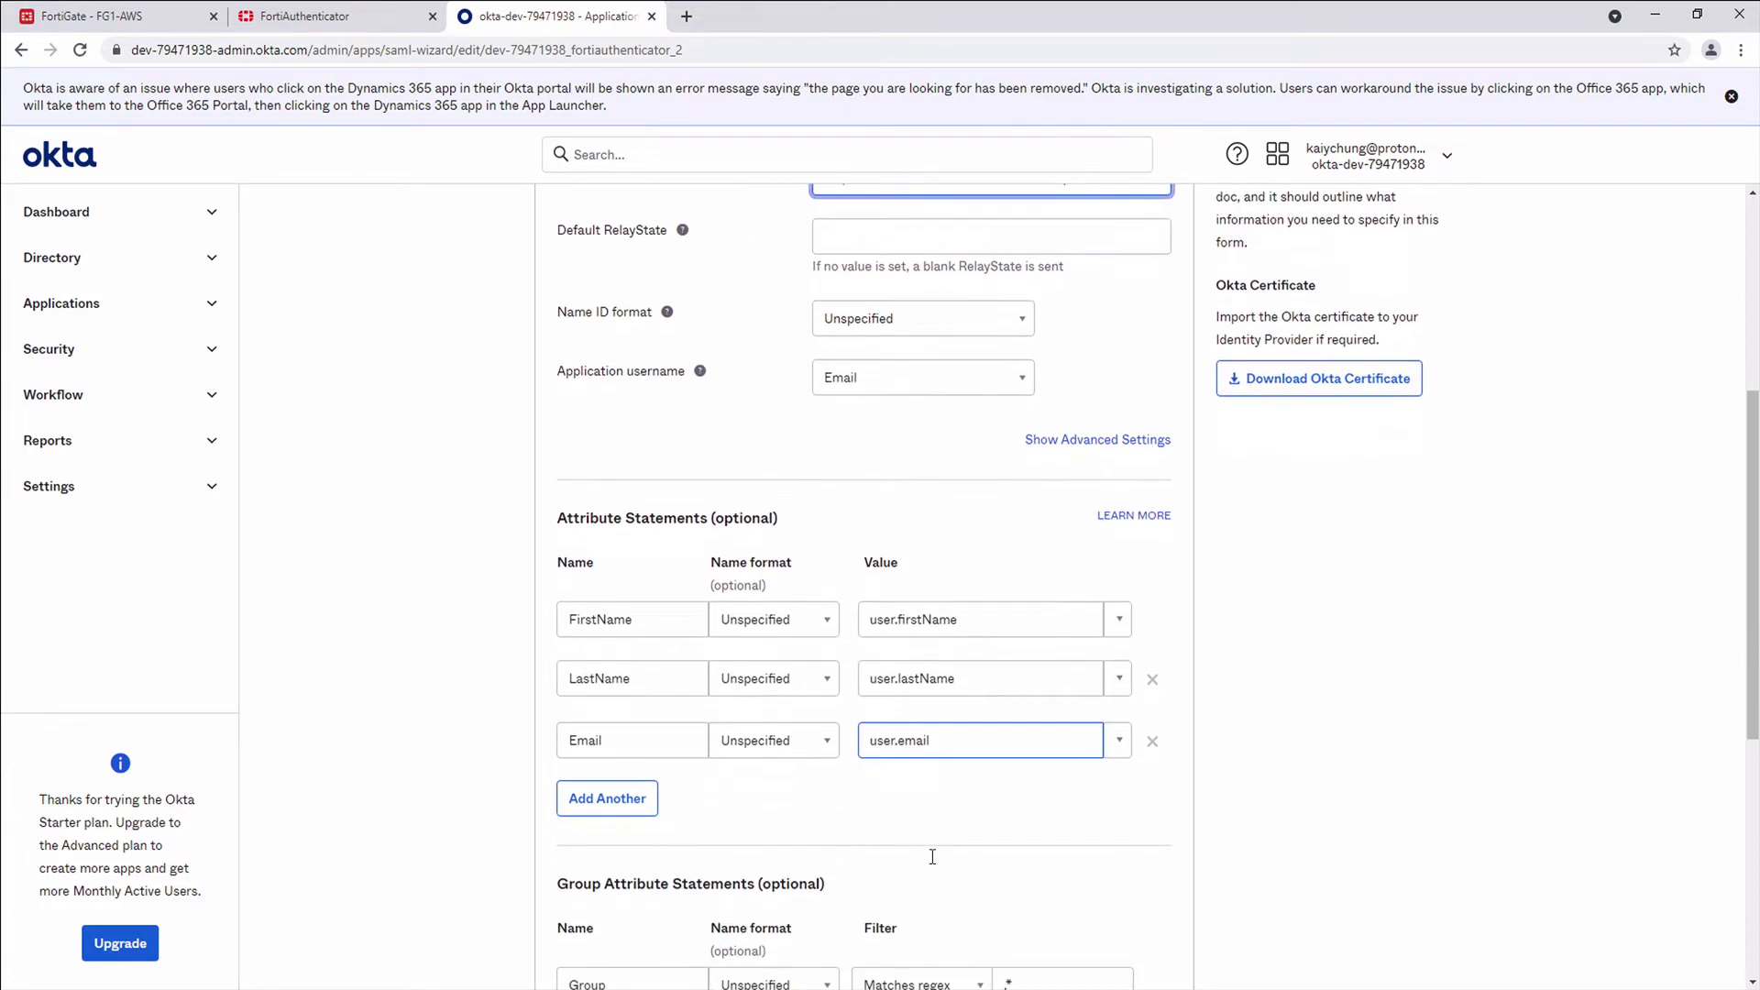
{"action": "left_click", "coordinate": [653, 754]}
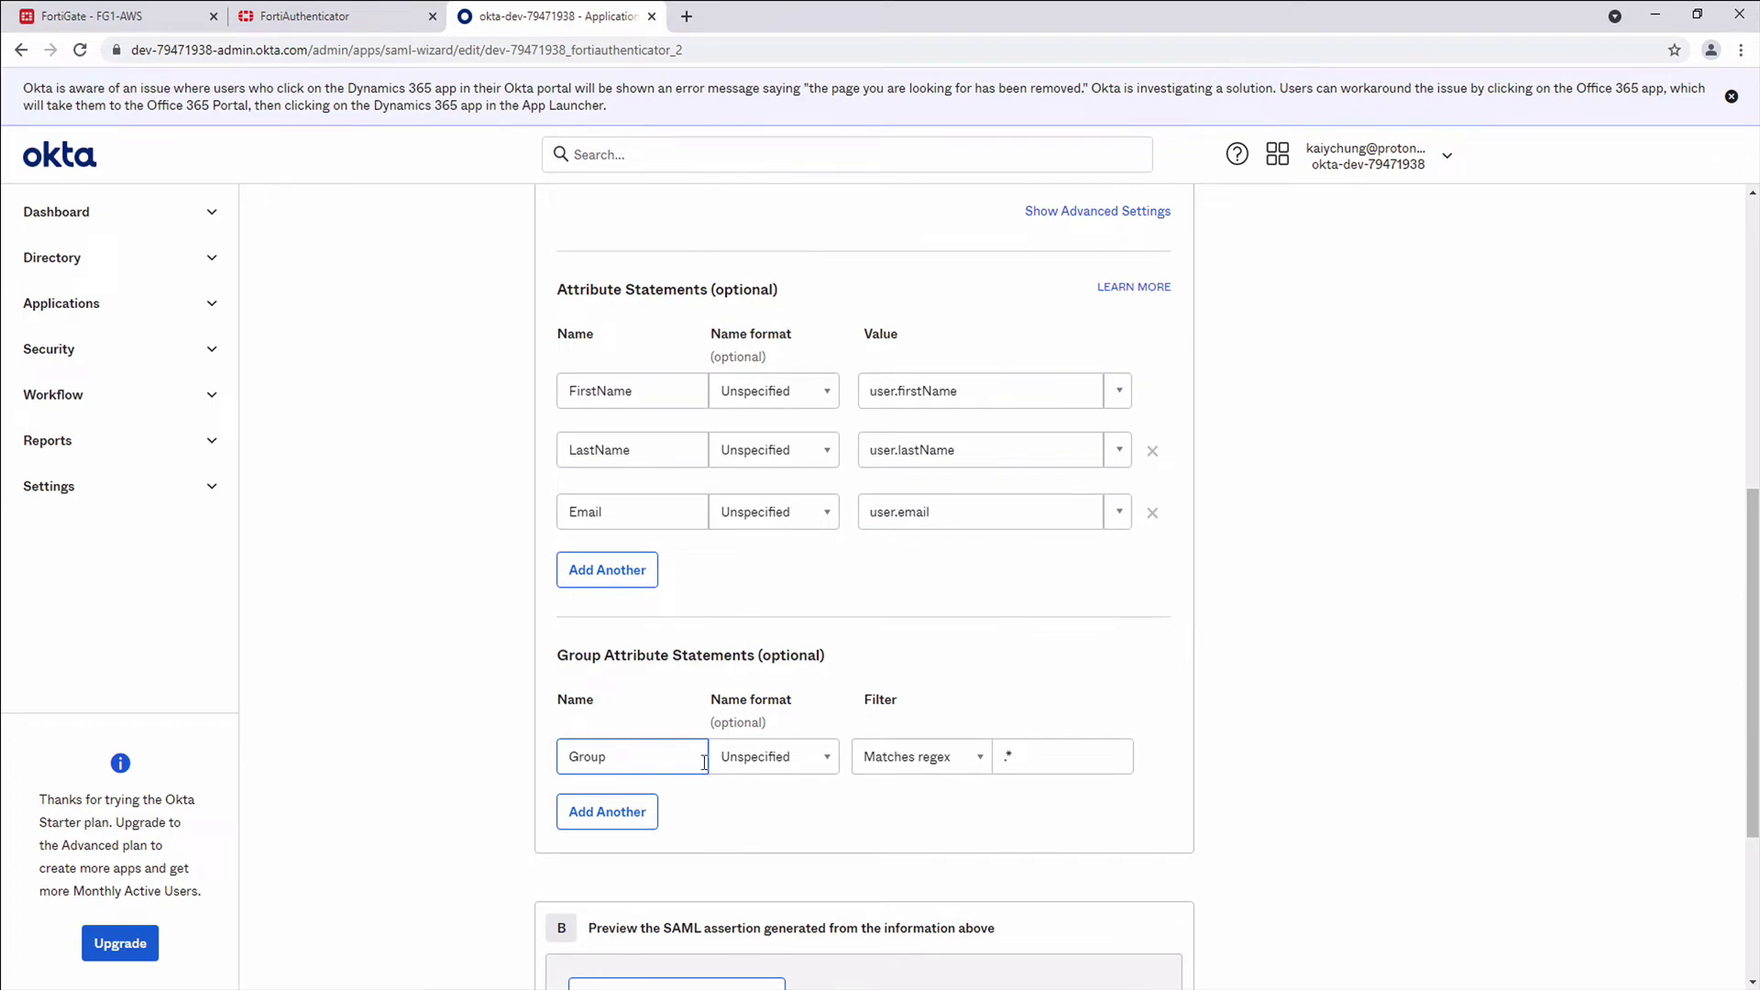
{"action": "double_click", "coordinate": [591, 752]}
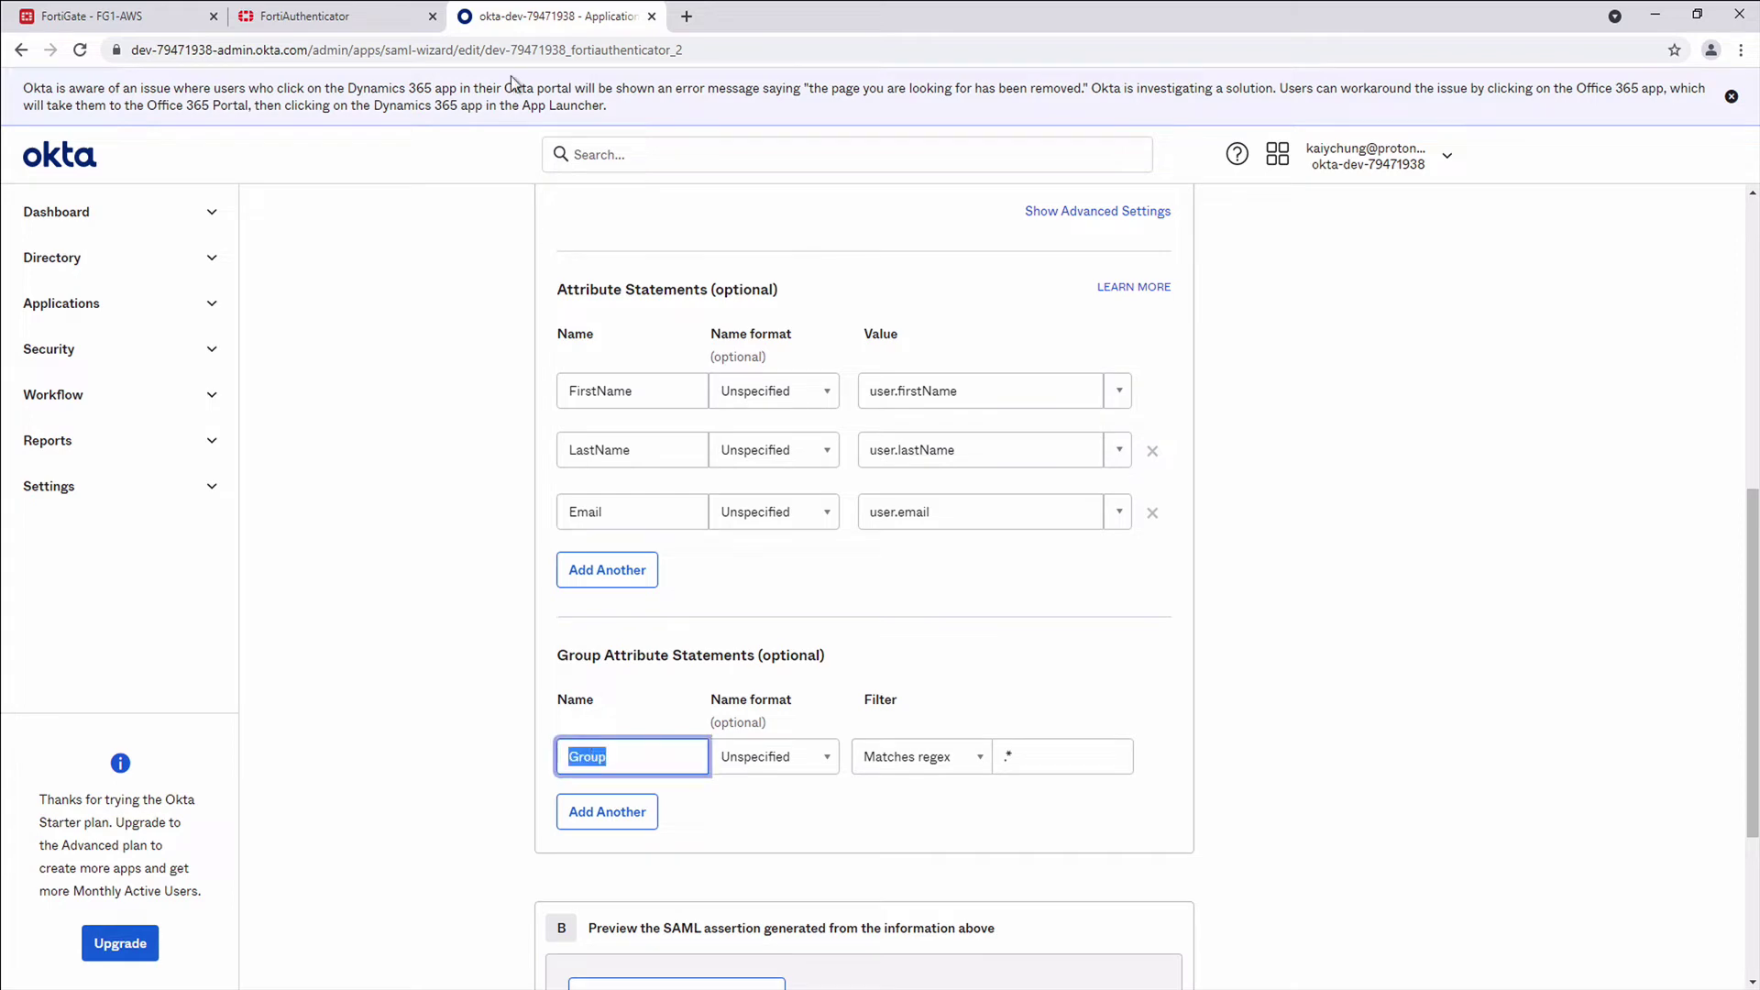
{"action": "left_click", "coordinate": [362, 18]}
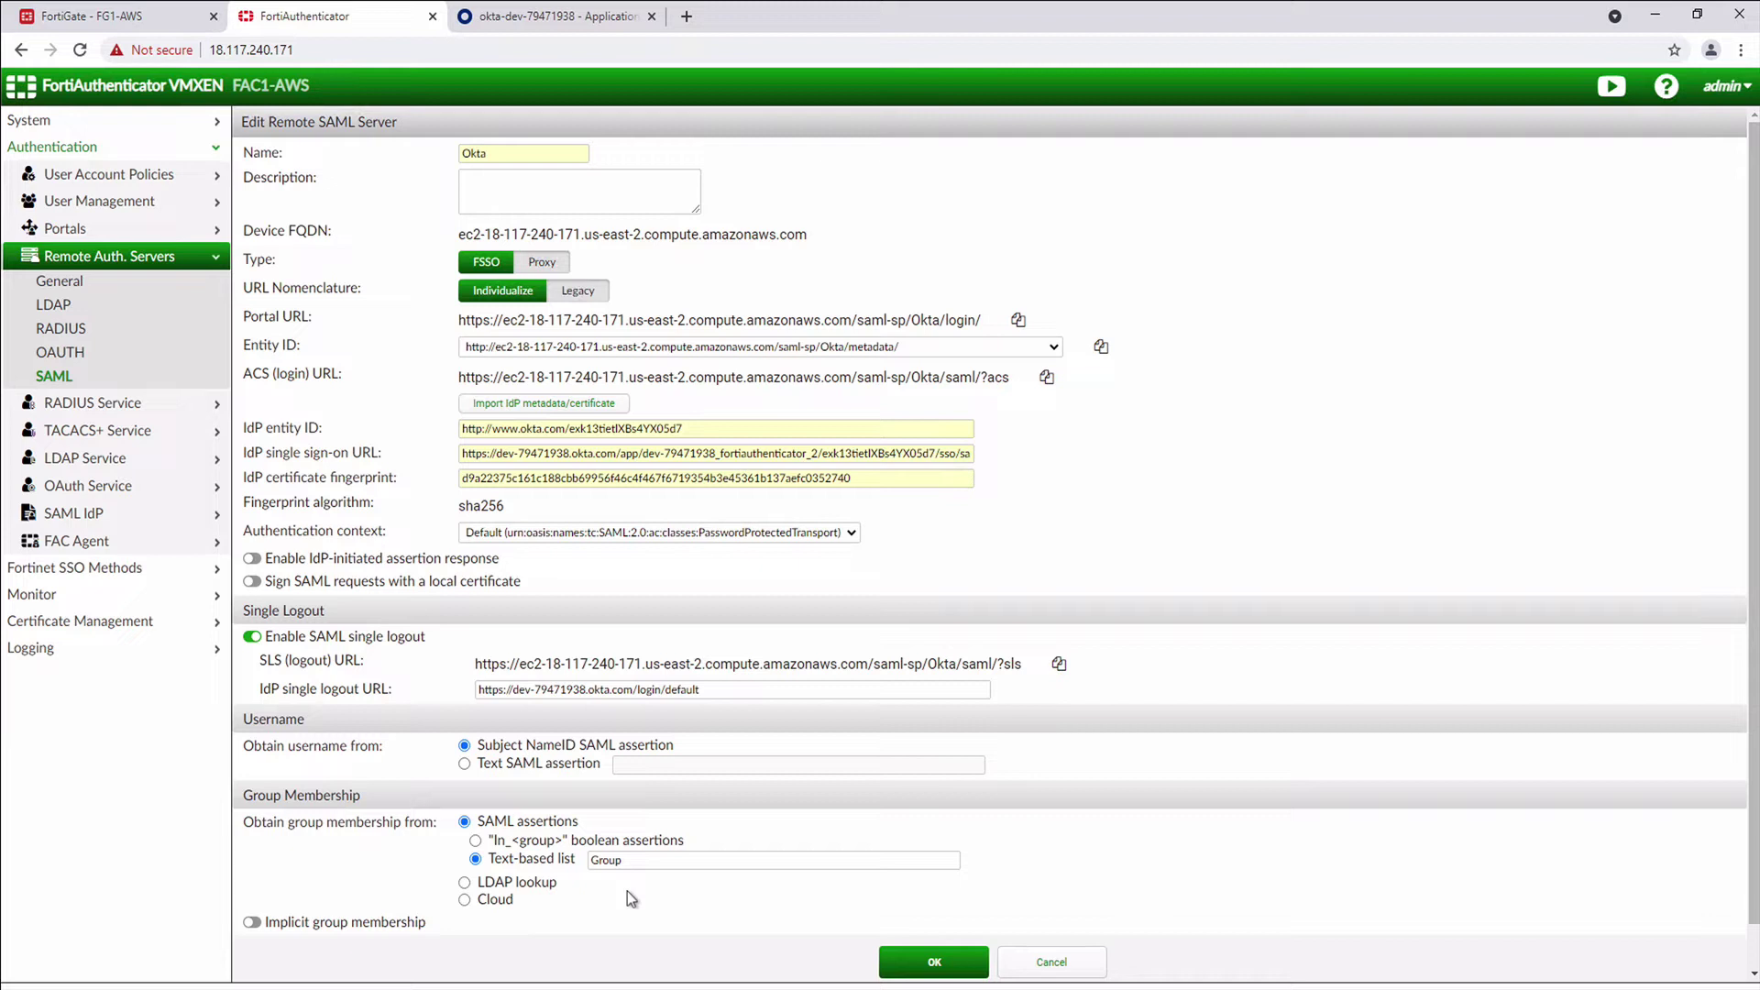
{"action": "double_click", "coordinate": [607, 859]}
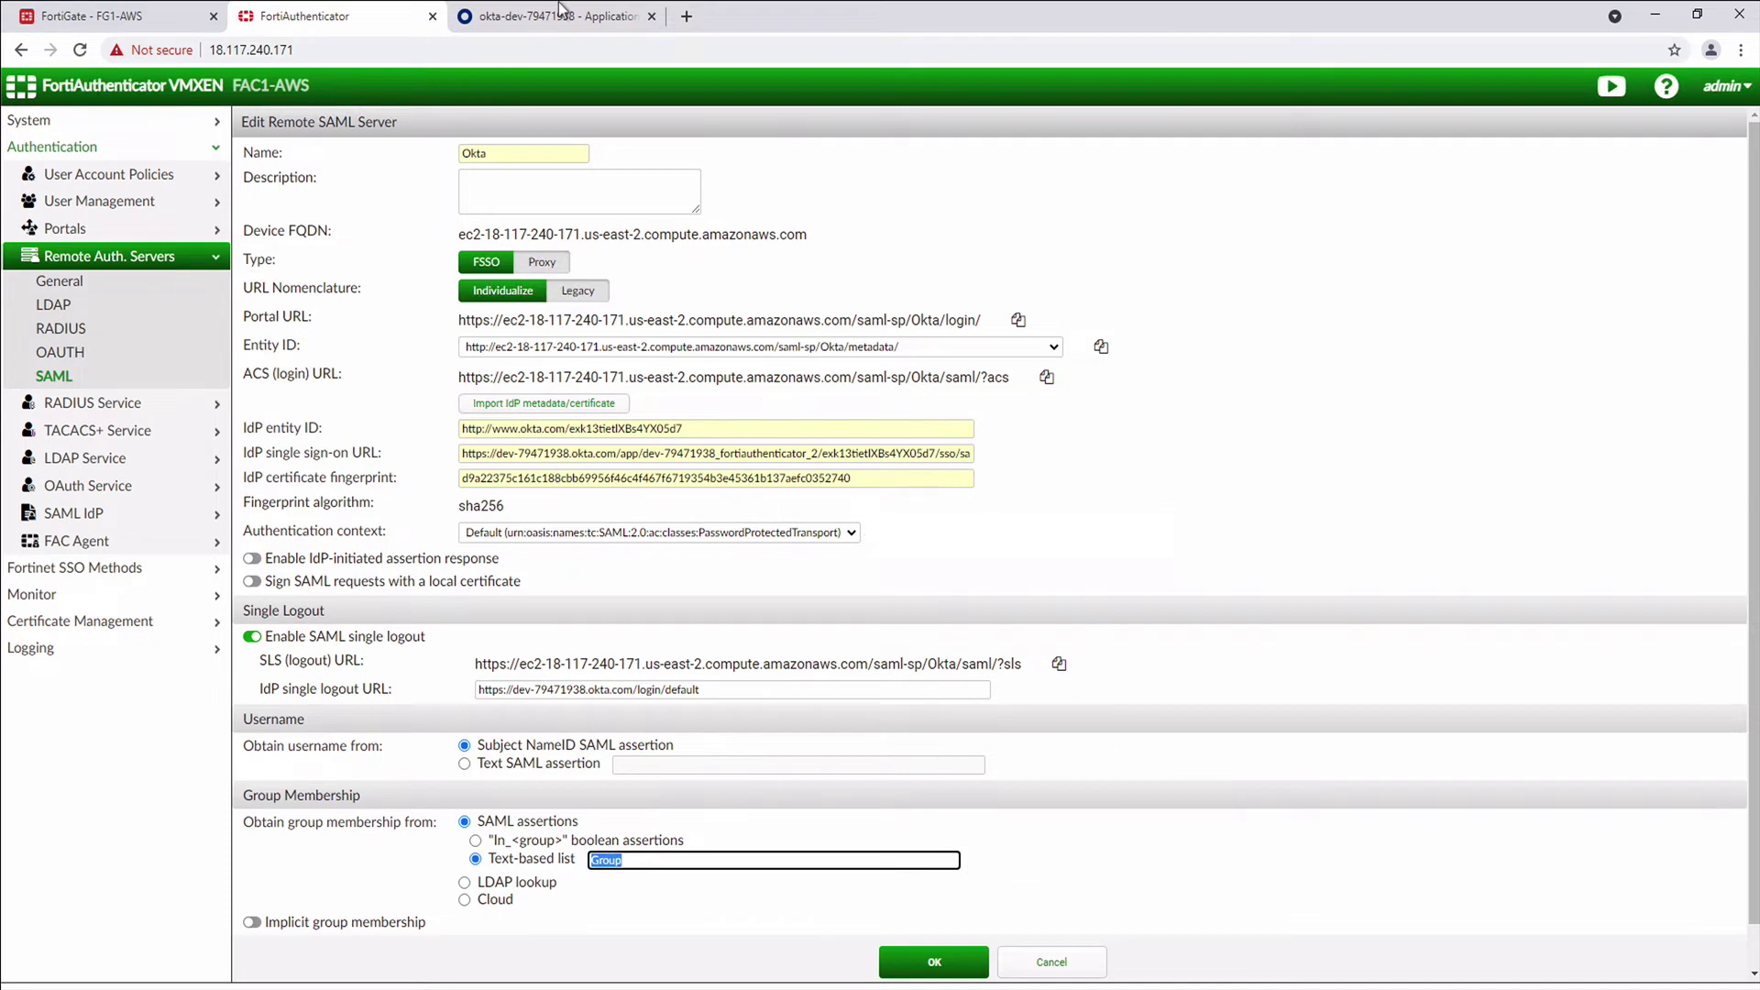
{"action": "left_click", "coordinate": [558, 18]}
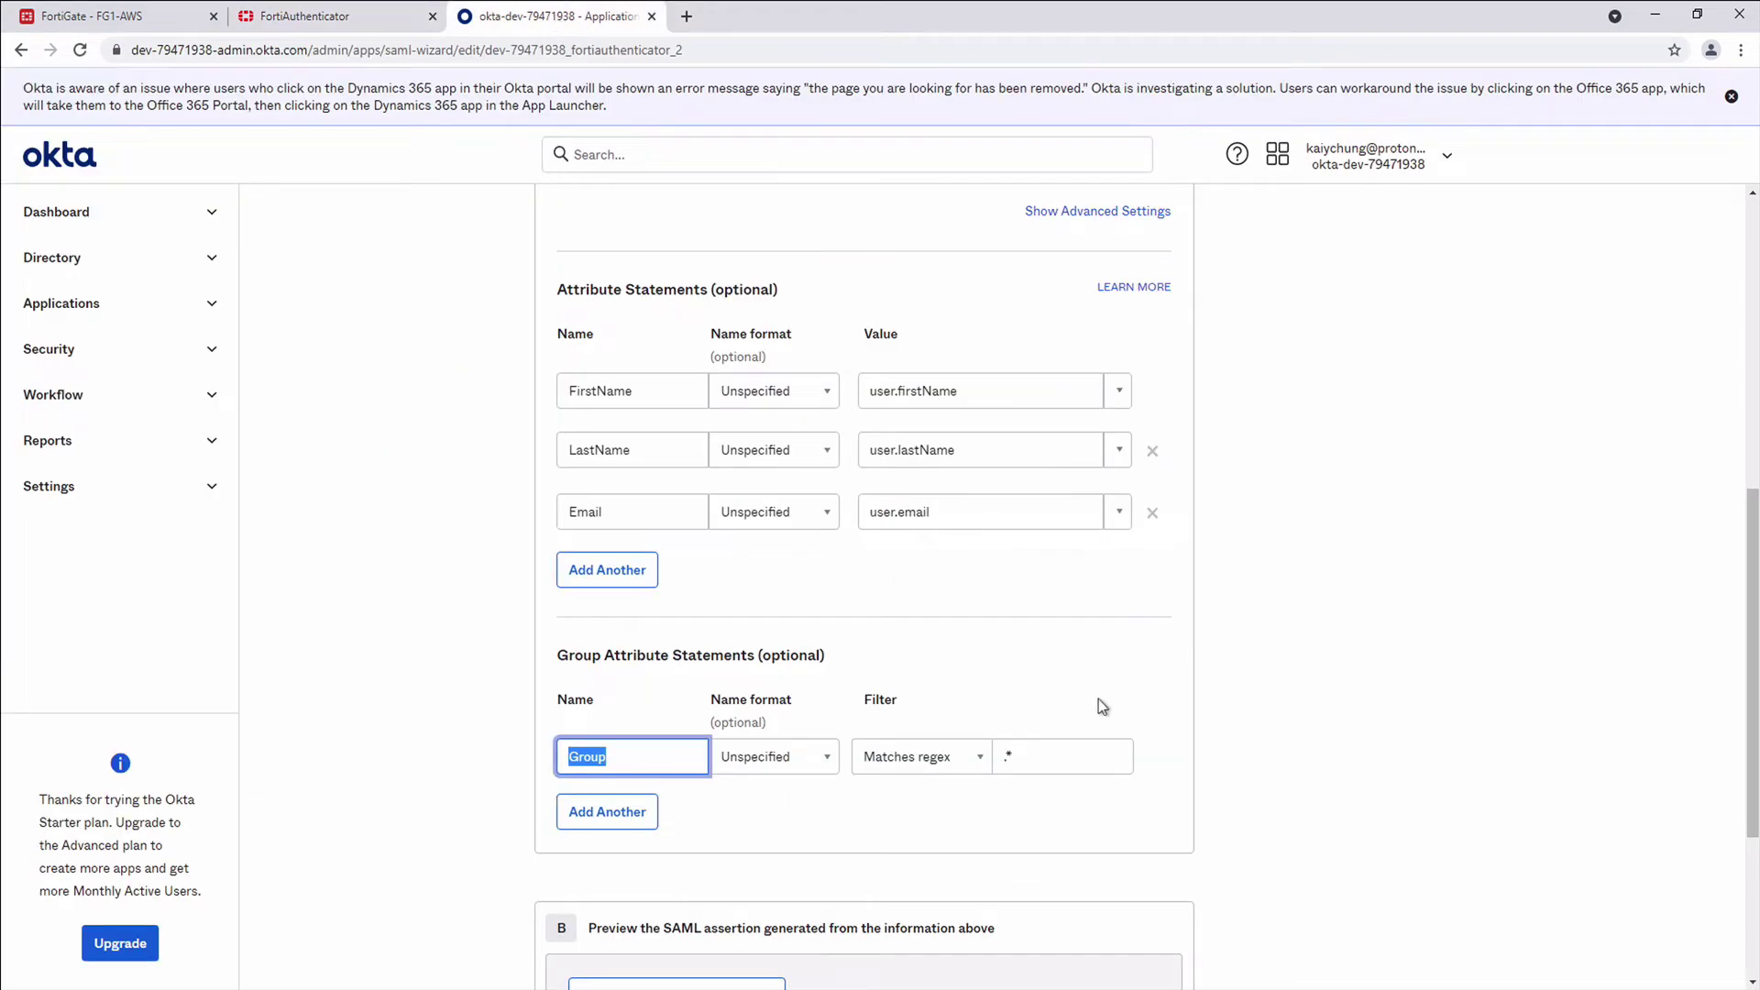
Accept the Configure SAML settings and advance the integration wizard to the Feedback stage
{"action": "scroll", "coordinate": [1098, 701], "scroll_direction": "down", "scroll_amount": 1}
{"action": "scroll", "coordinate": [1098, 698], "scroll_direction": "down", "scroll_amount": 3}
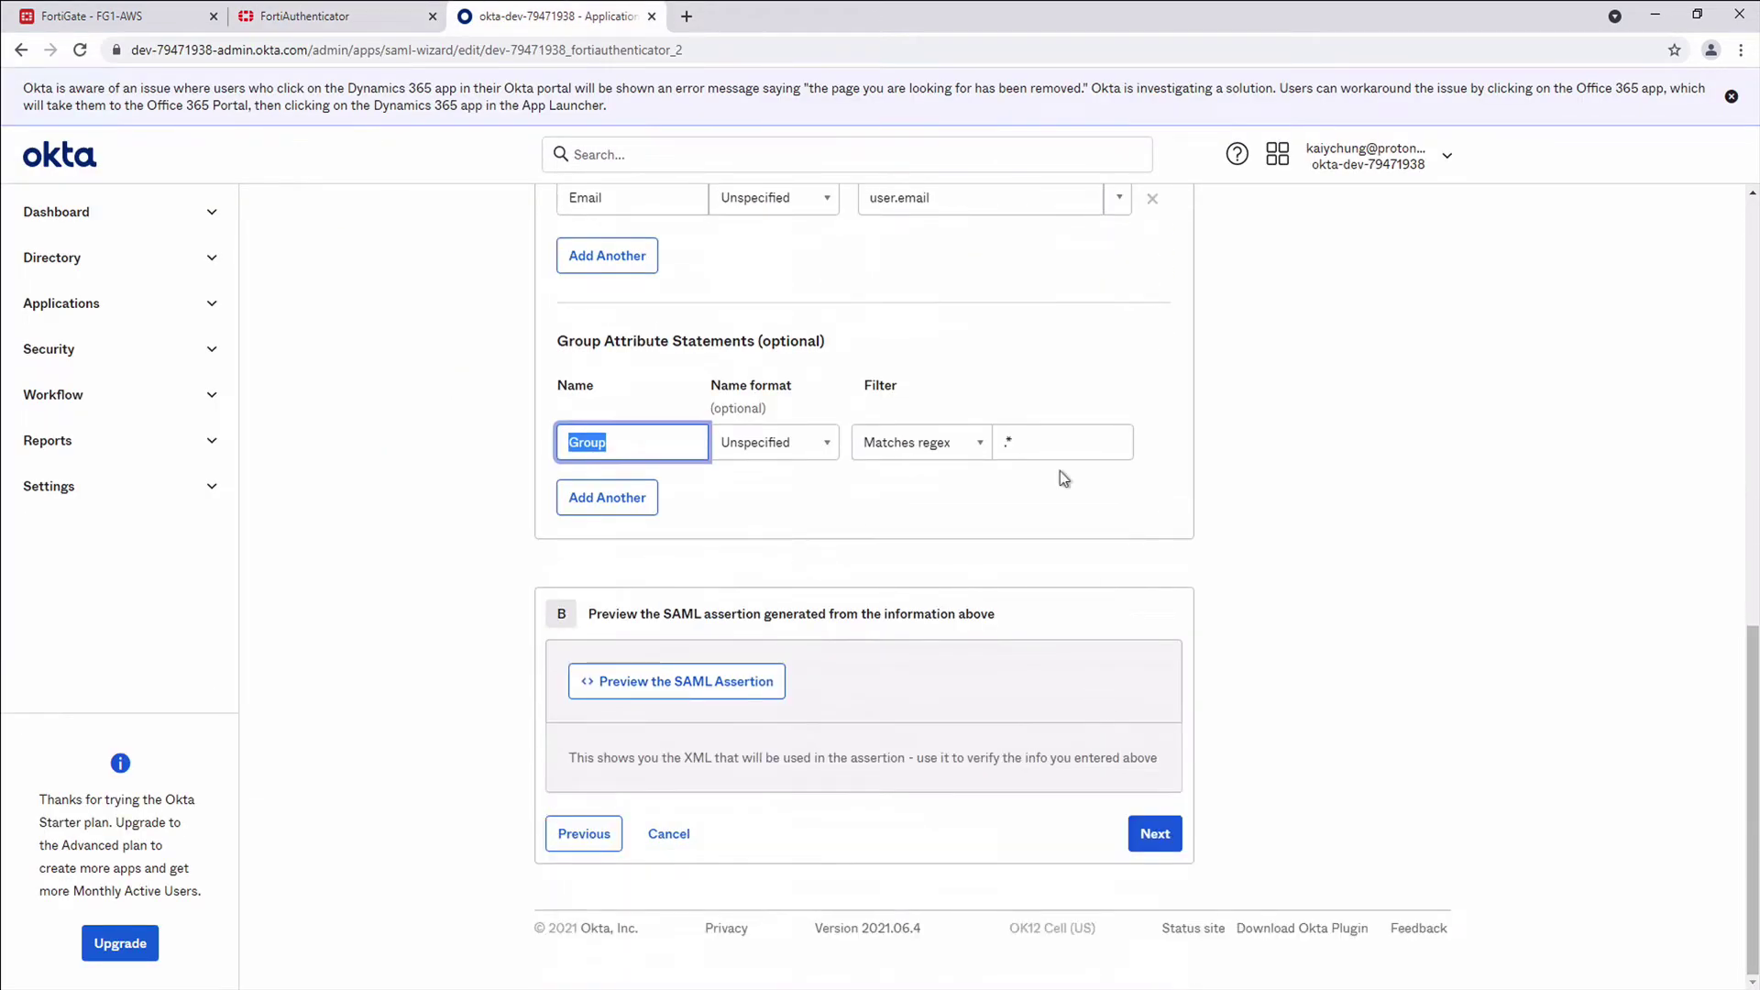
{"action": "left_click", "coordinate": [1155, 831]}
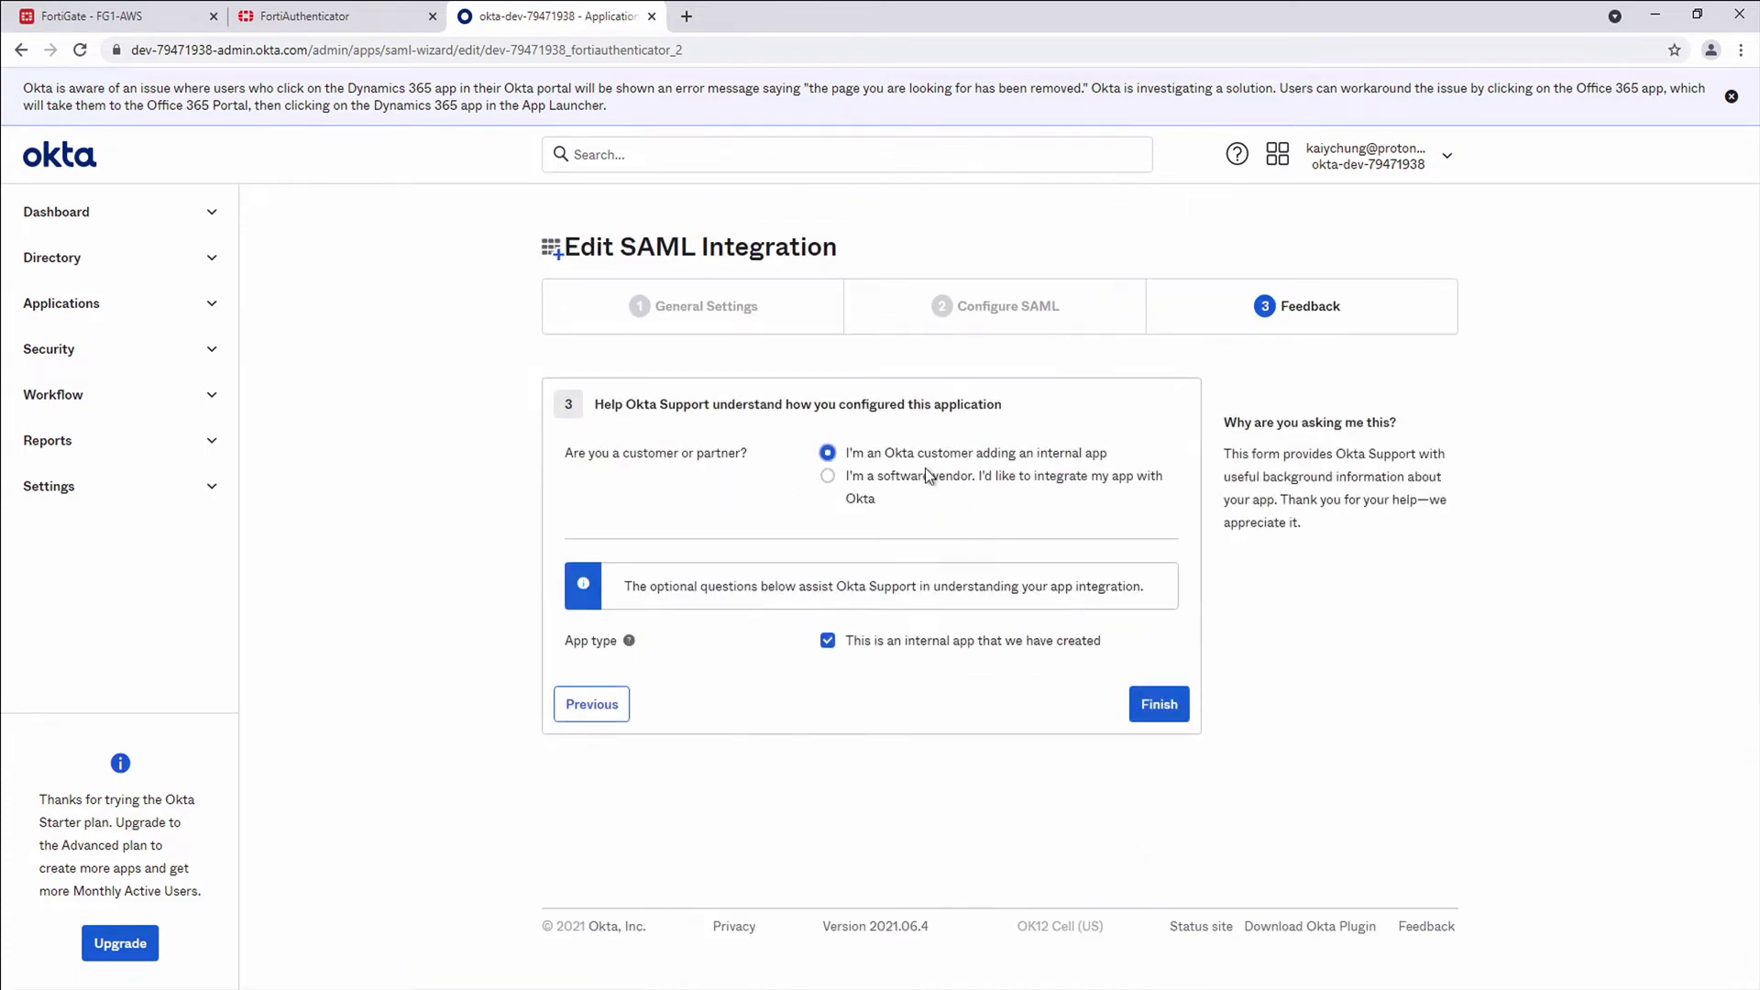
Finish the Okta SAML integration wizard and open the FortiAuthenticator application's Identity Provider metadata to examine its XML
{"action": "left_click", "coordinate": [1168, 706]}
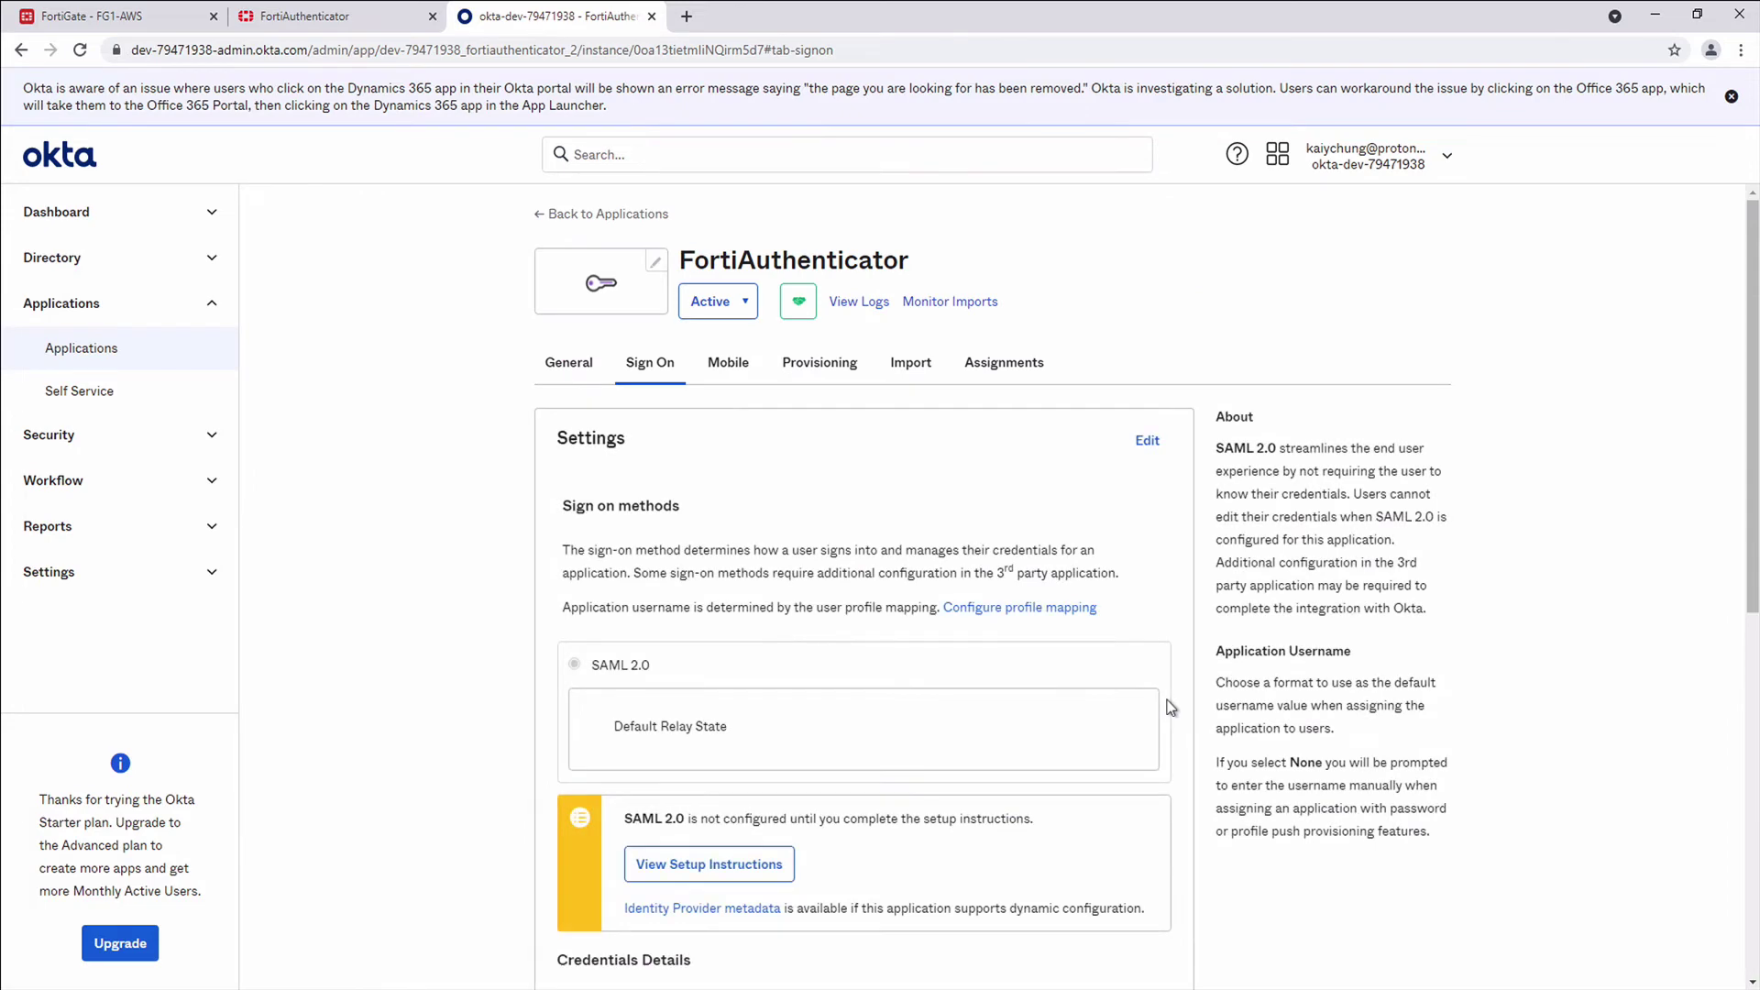
{"action": "scroll", "coordinate": [1171, 707], "scroll_direction": "down", "scroll_amount": 1}
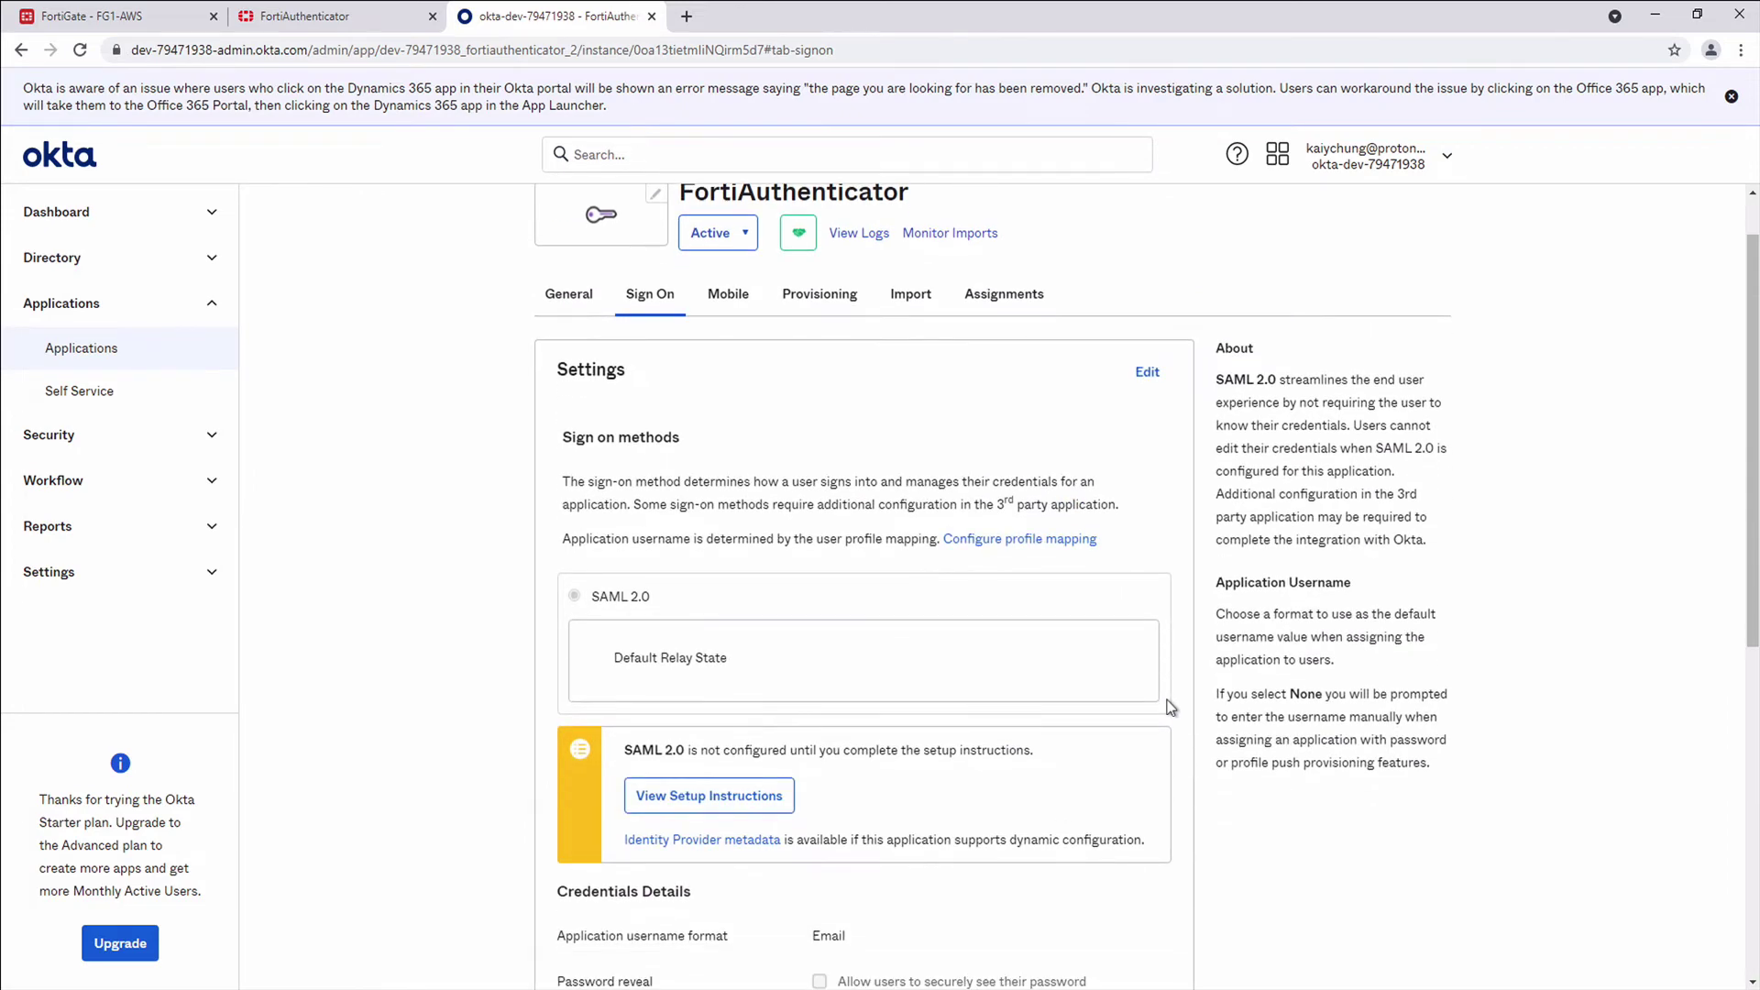
{"action": "left_click", "coordinate": [702, 841]}
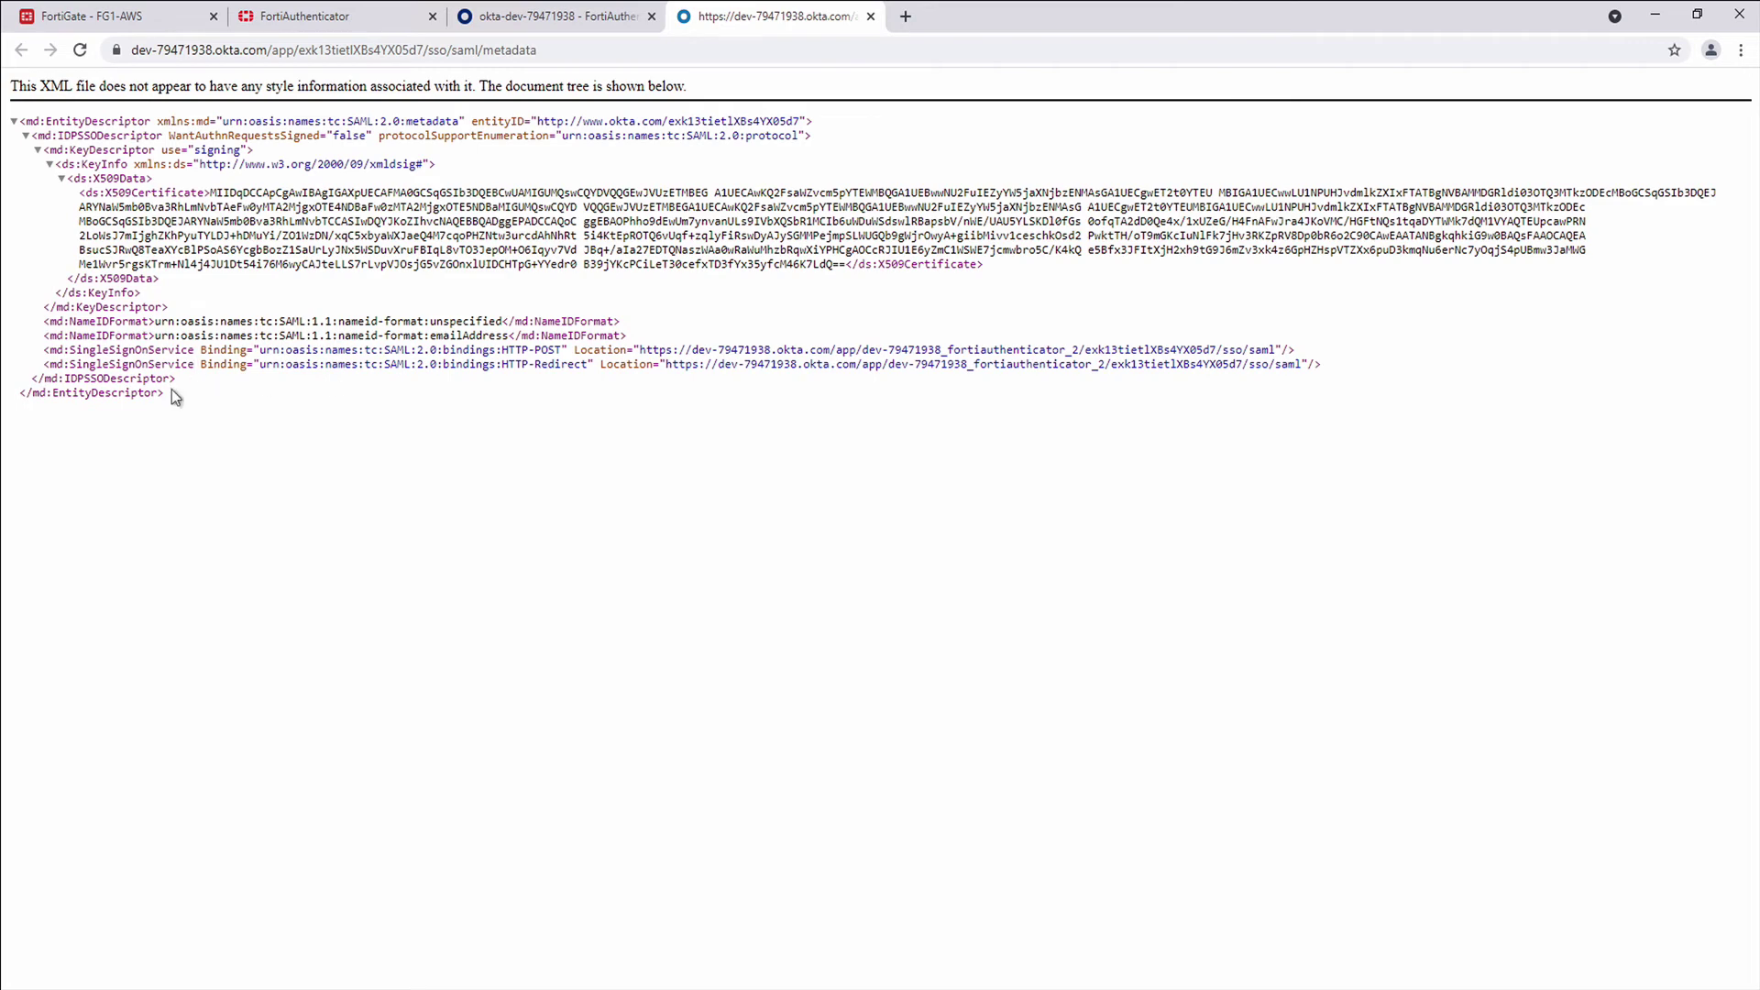
{"action": "left_click_drag", "start_coordinate": [171, 389], "coordinate": [18, 118]}
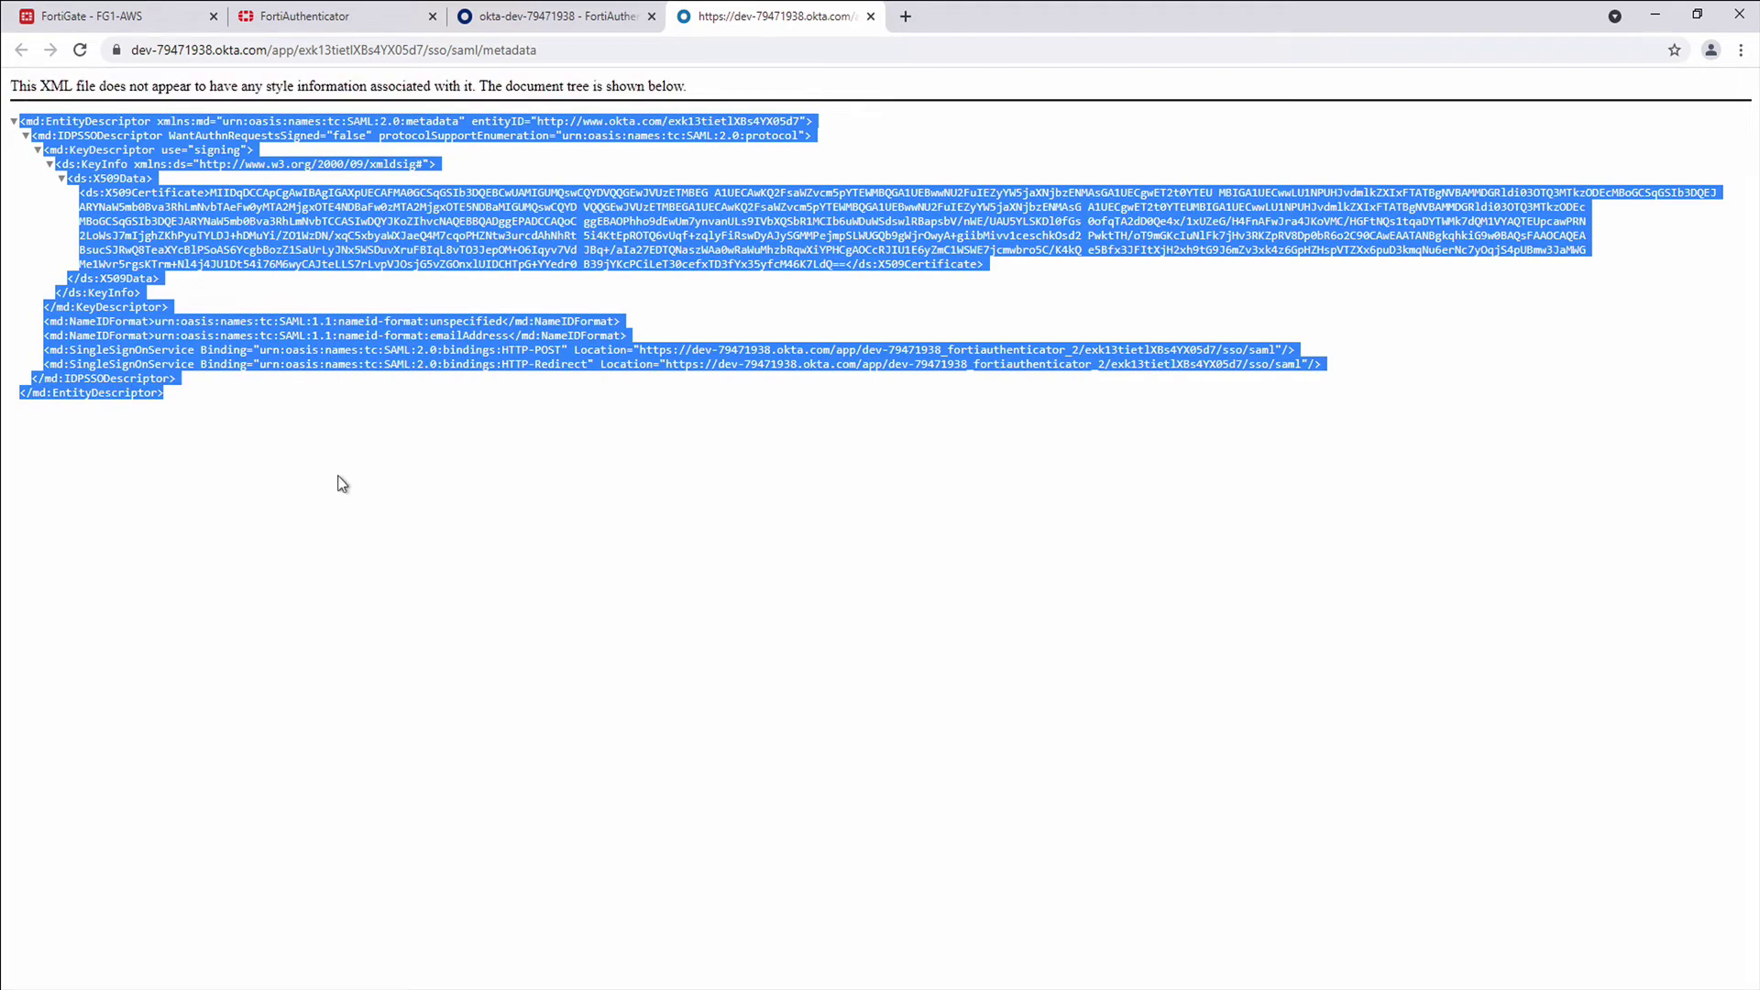
{"action": "left_click", "coordinate": [510, 431]}
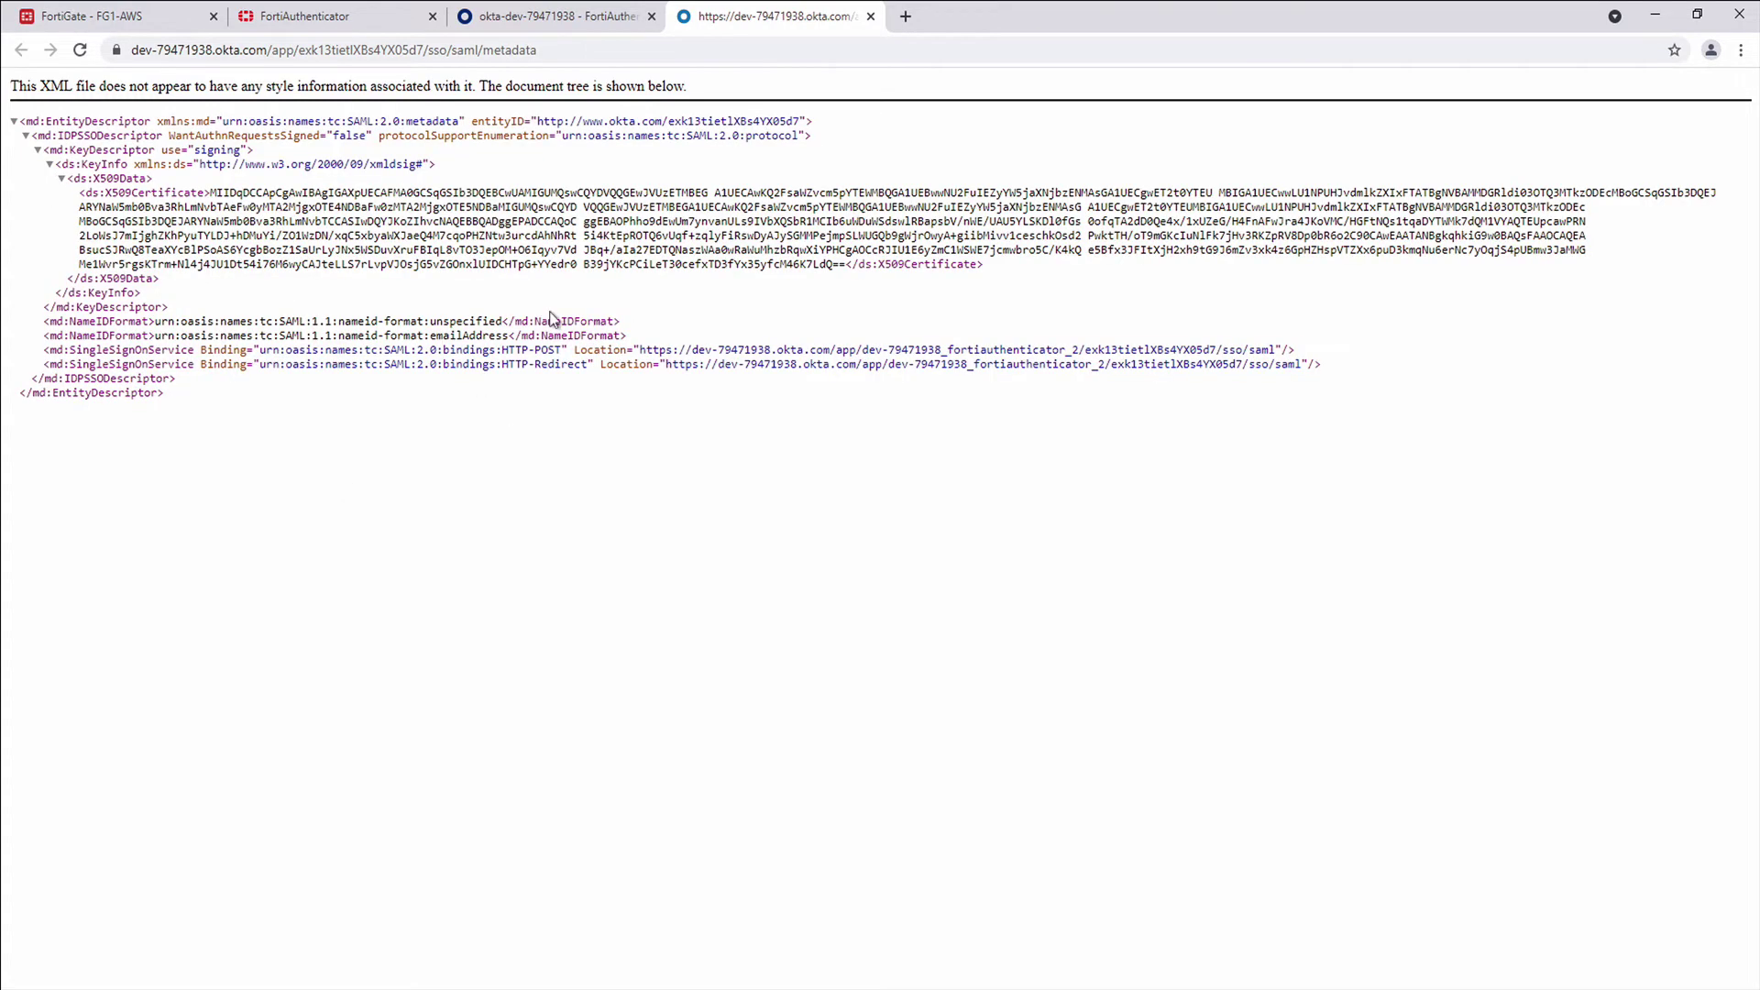
Open Okta's SAML 2.0 setup instructions and review the single sign-on URL, issuer and X.509 certificate sections
{"action": "left_click", "coordinate": [603, 16]}
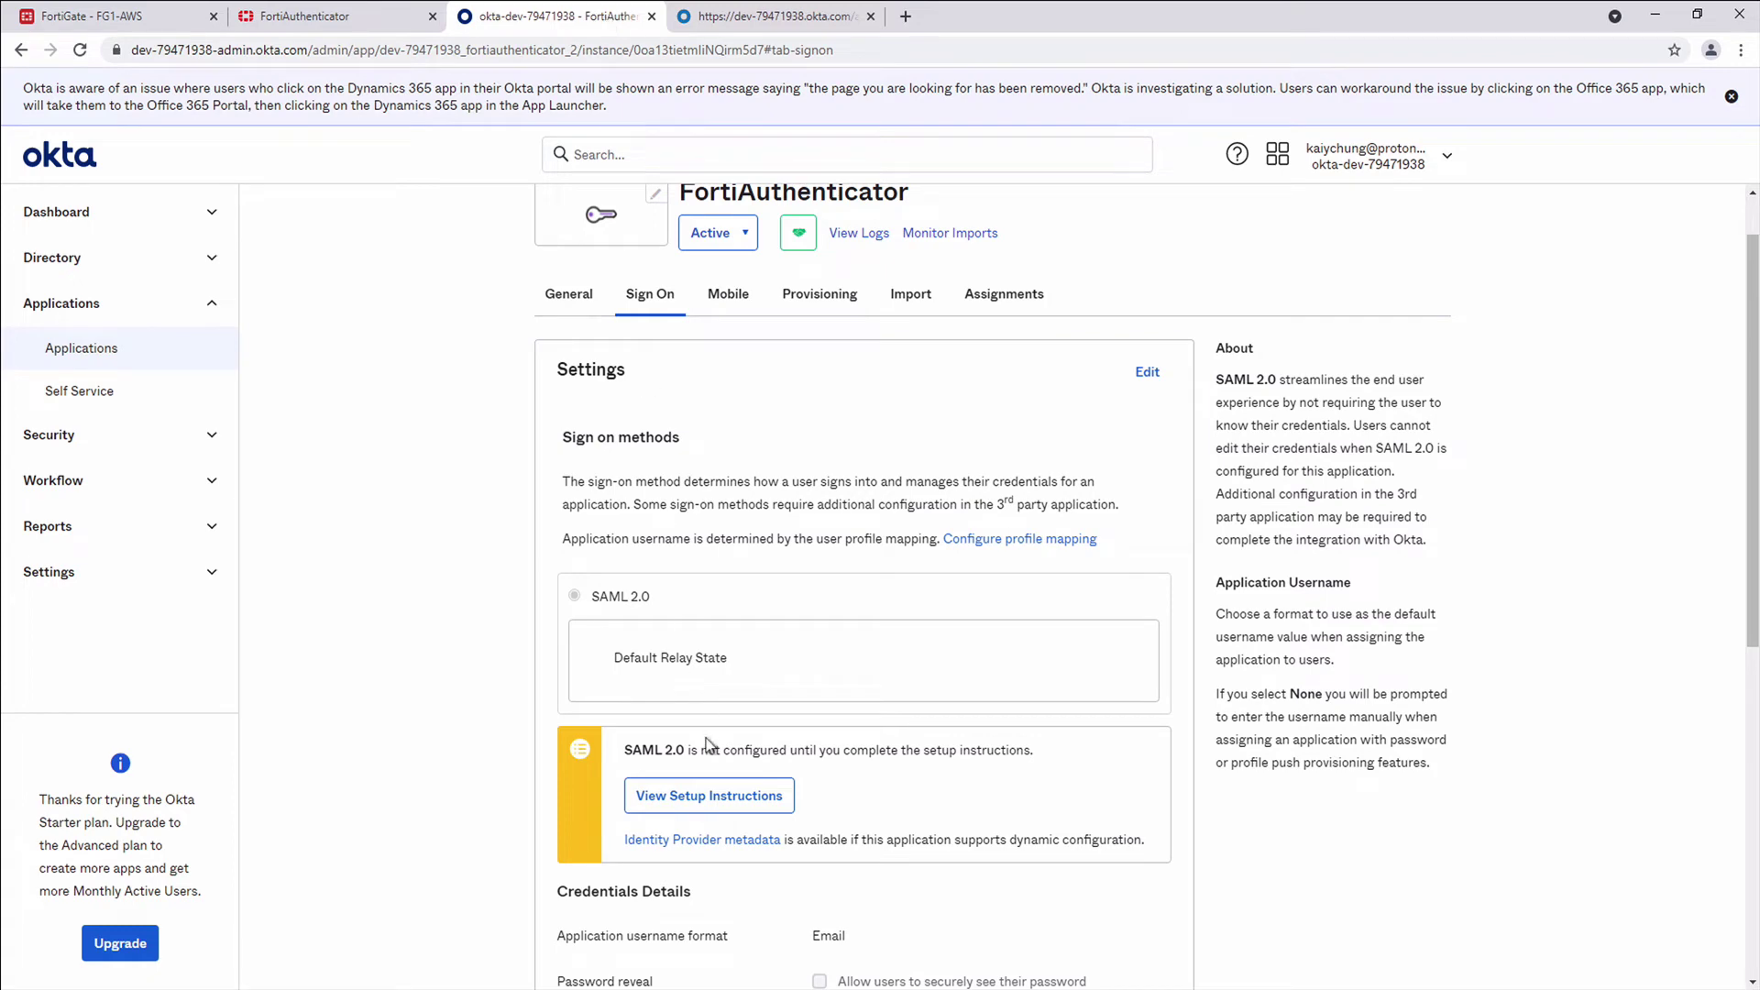
{"action": "left_click", "coordinate": [705, 794]}
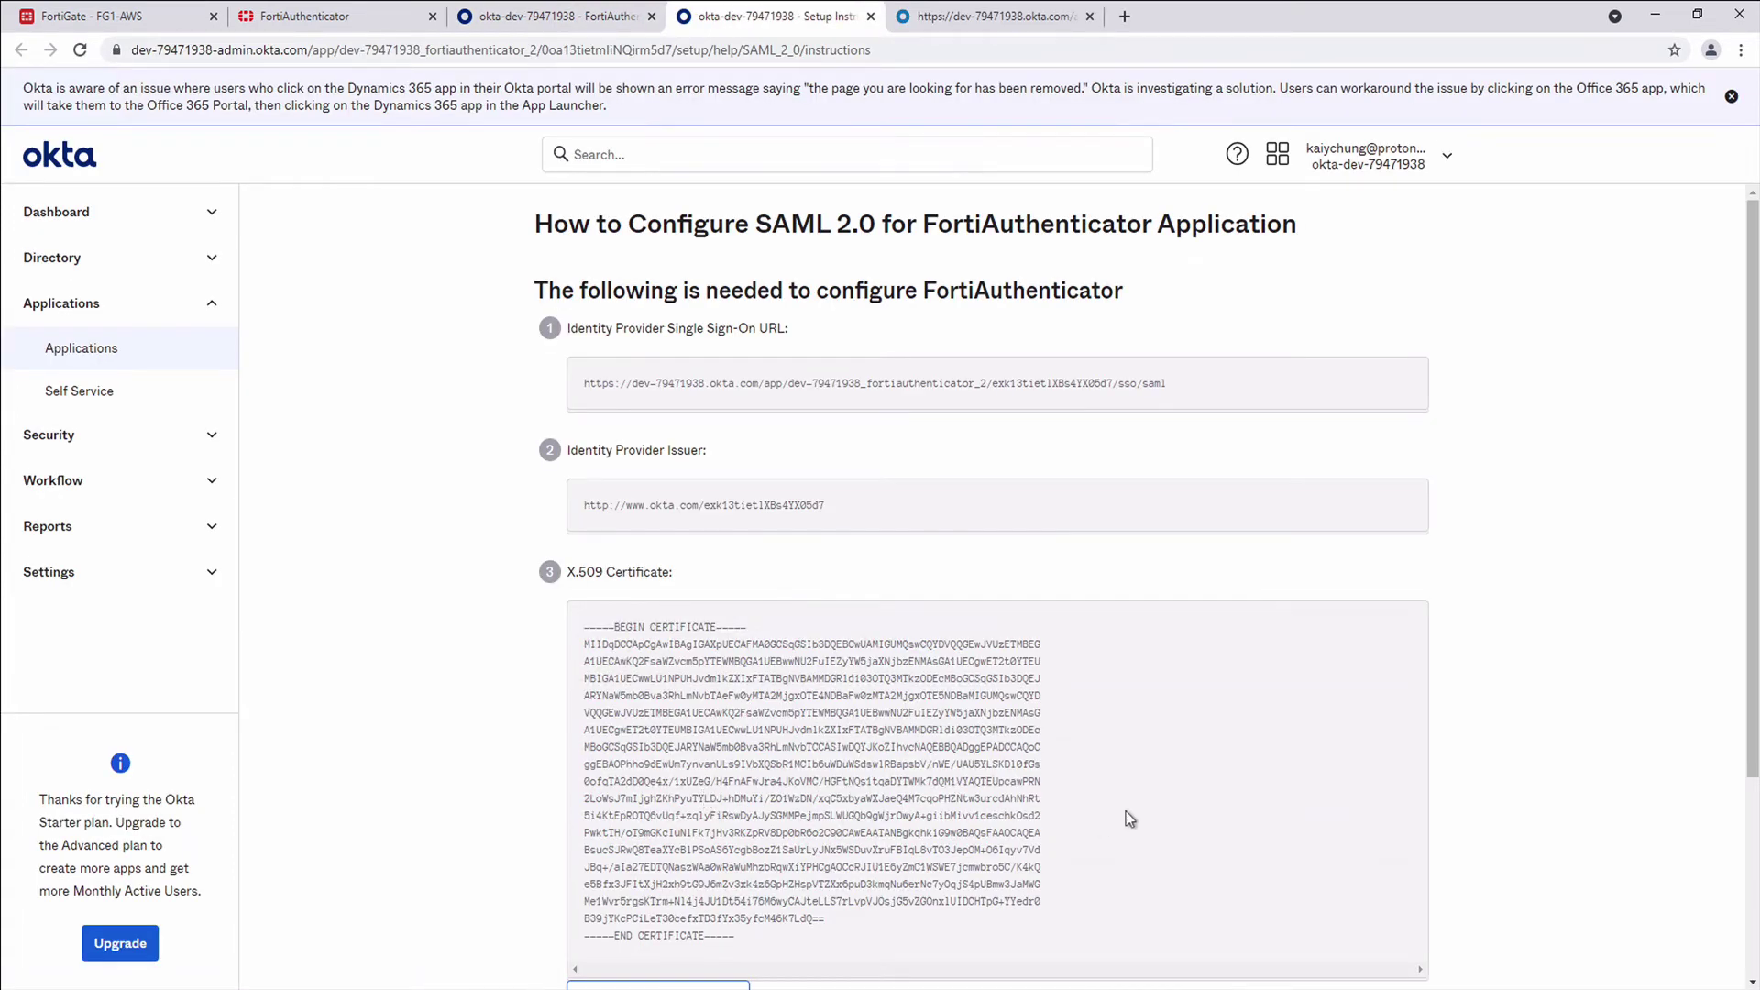
{"action": "scroll", "coordinate": [1131, 819], "scroll_direction": "down", "scroll_amount": 1}
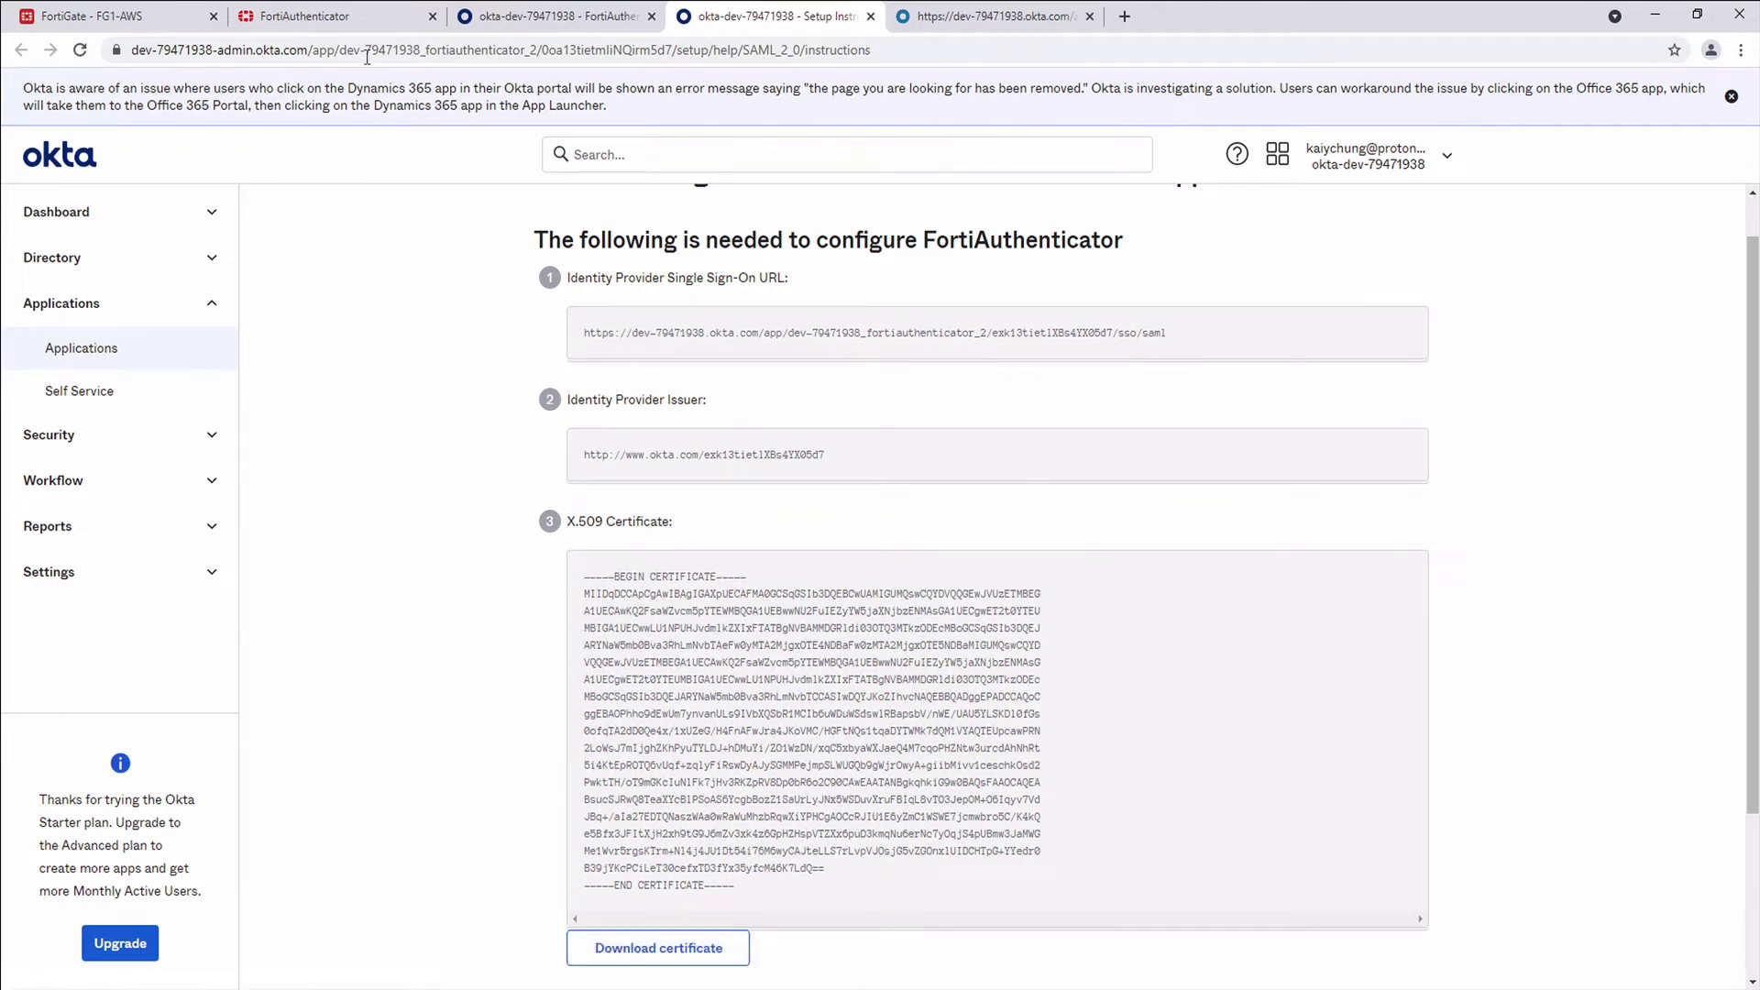
In FortiAuthenticator, check the IdP metadata and certificate import options without importing, and save the Okta remote SAML server
{"action": "left_click", "coordinate": [365, 15]}
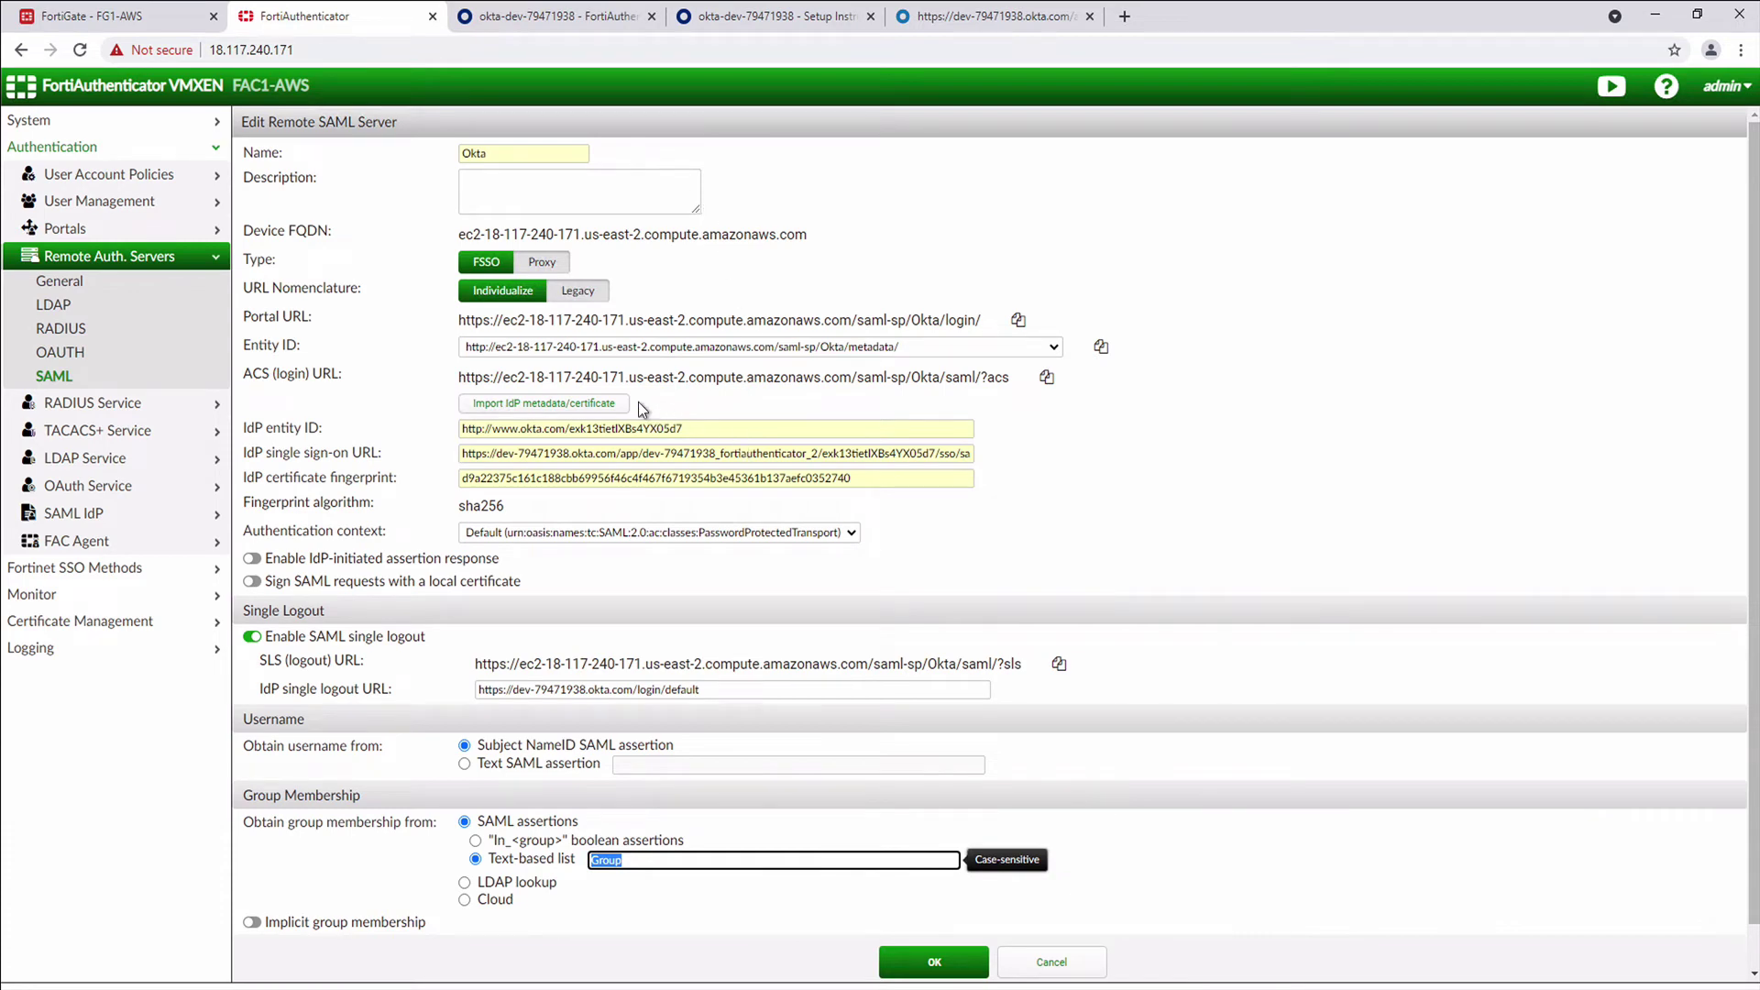
{"action": "left_click", "coordinate": [608, 402]}
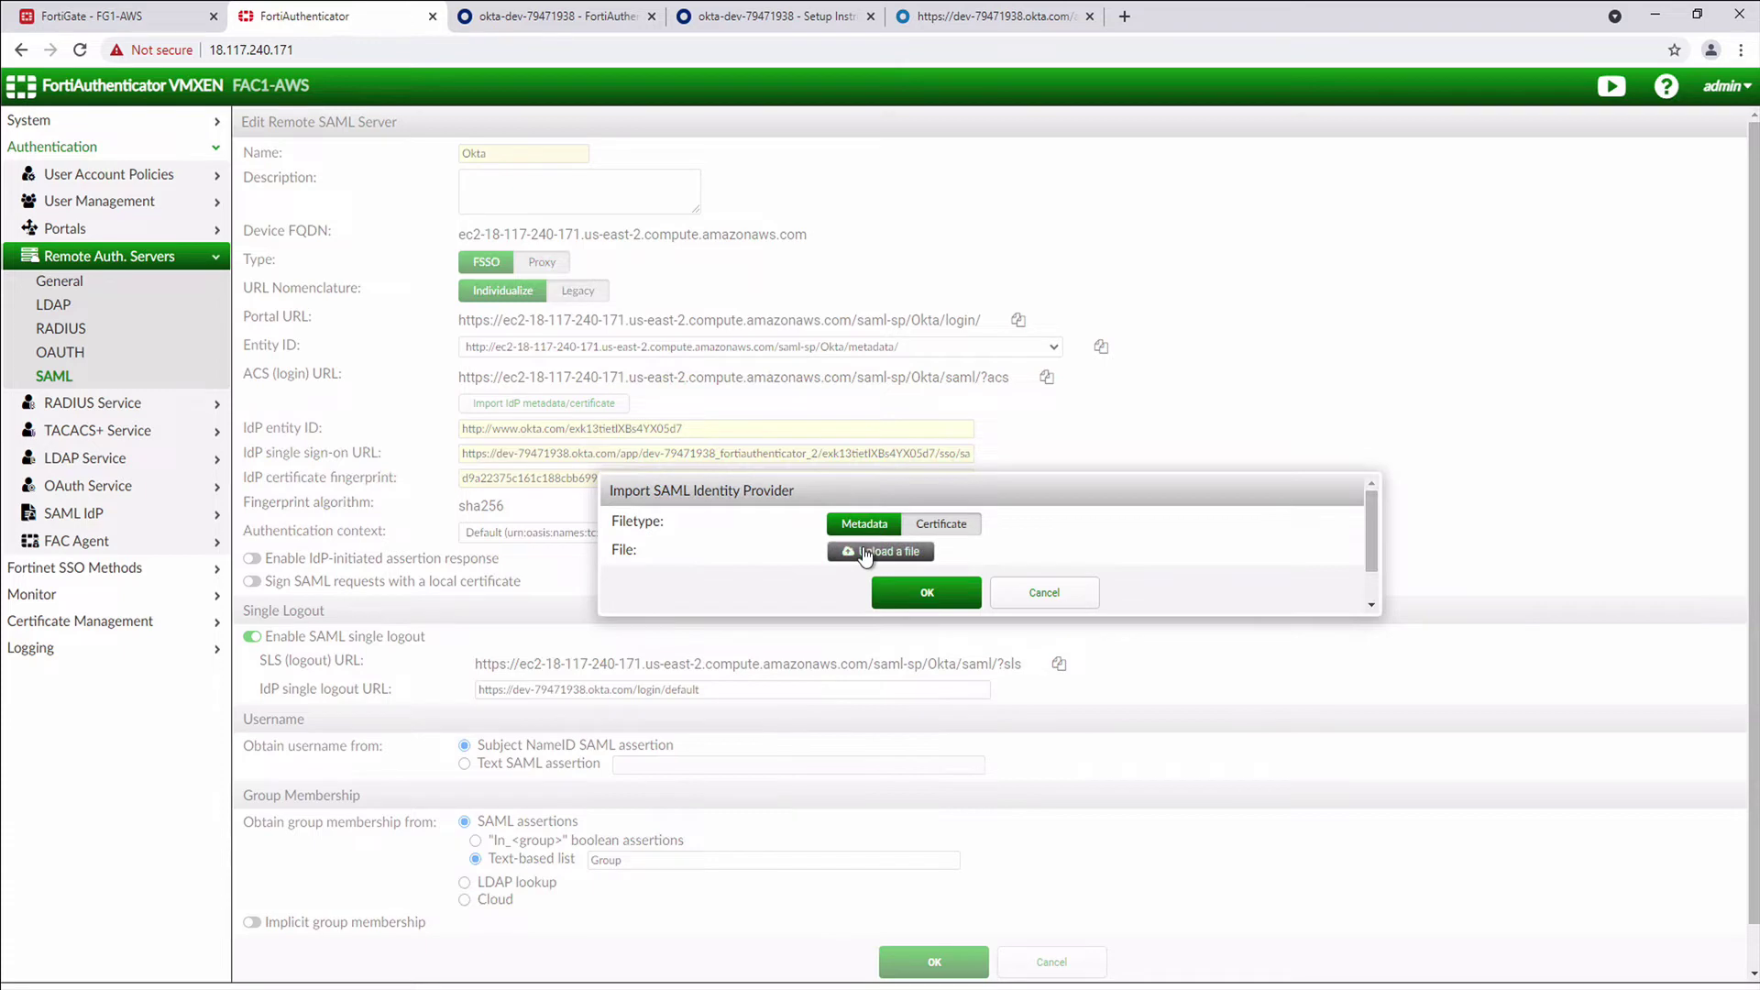
{"action": "left_click", "coordinate": [951, 525]}
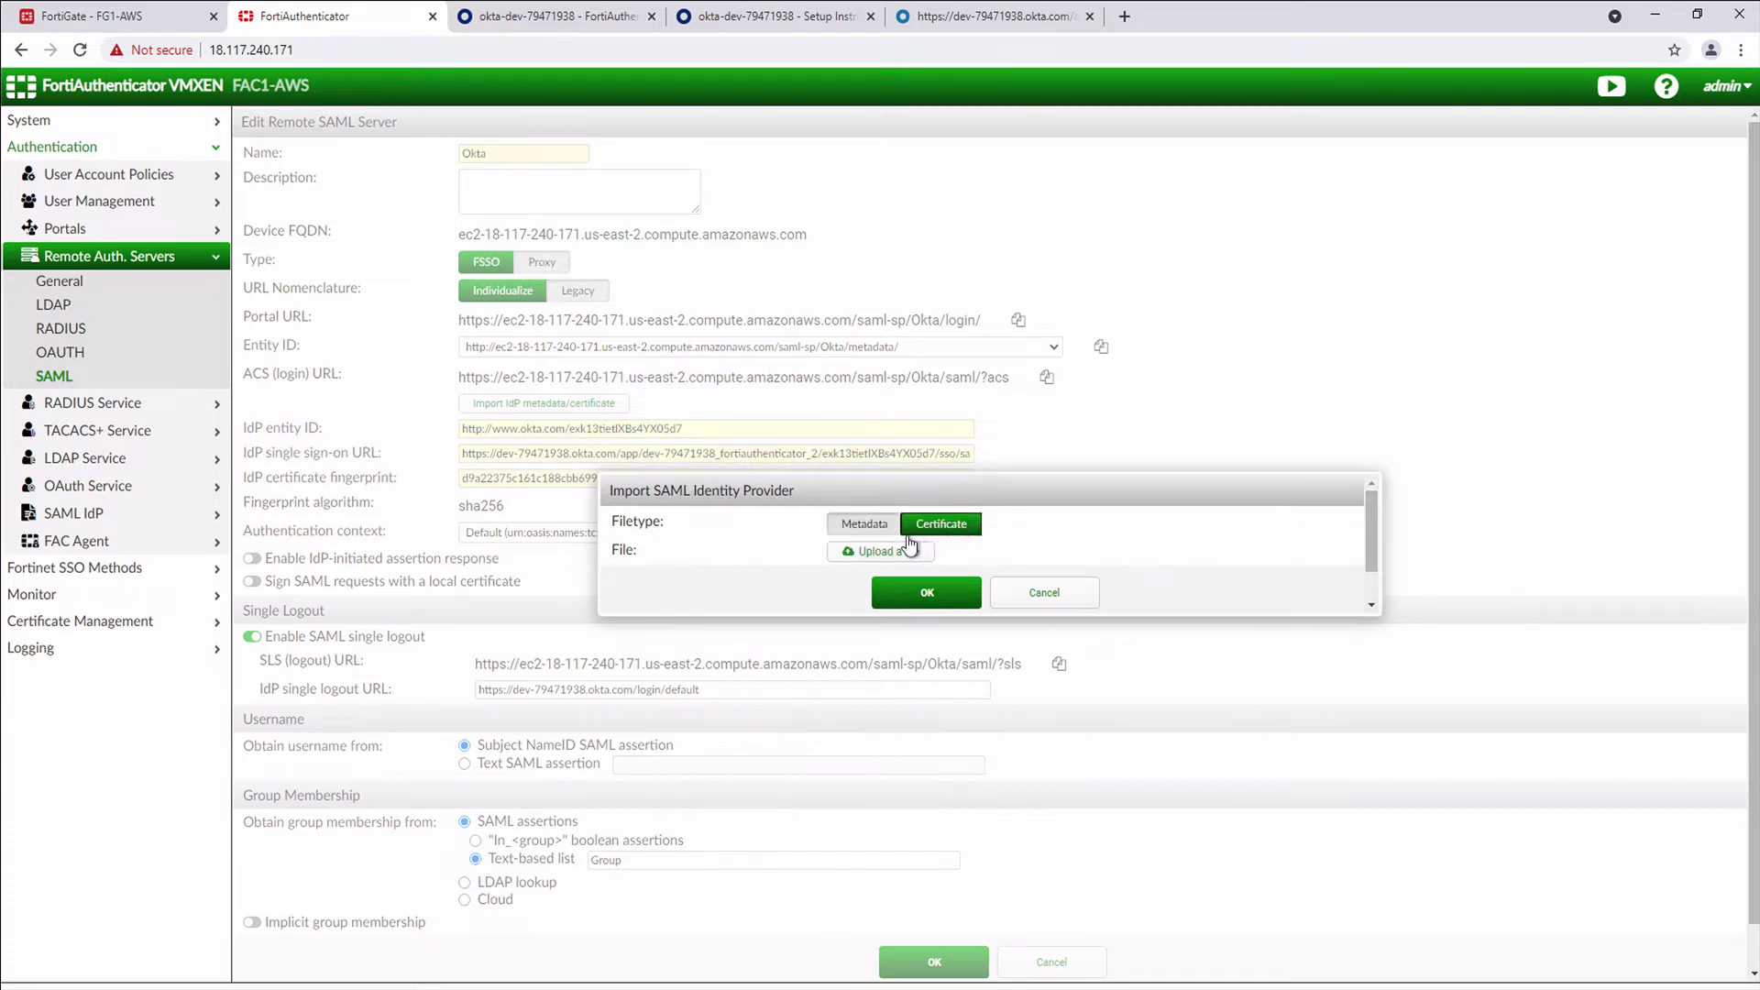
{"action": "left_click", "coordinate": [1043, 593]}
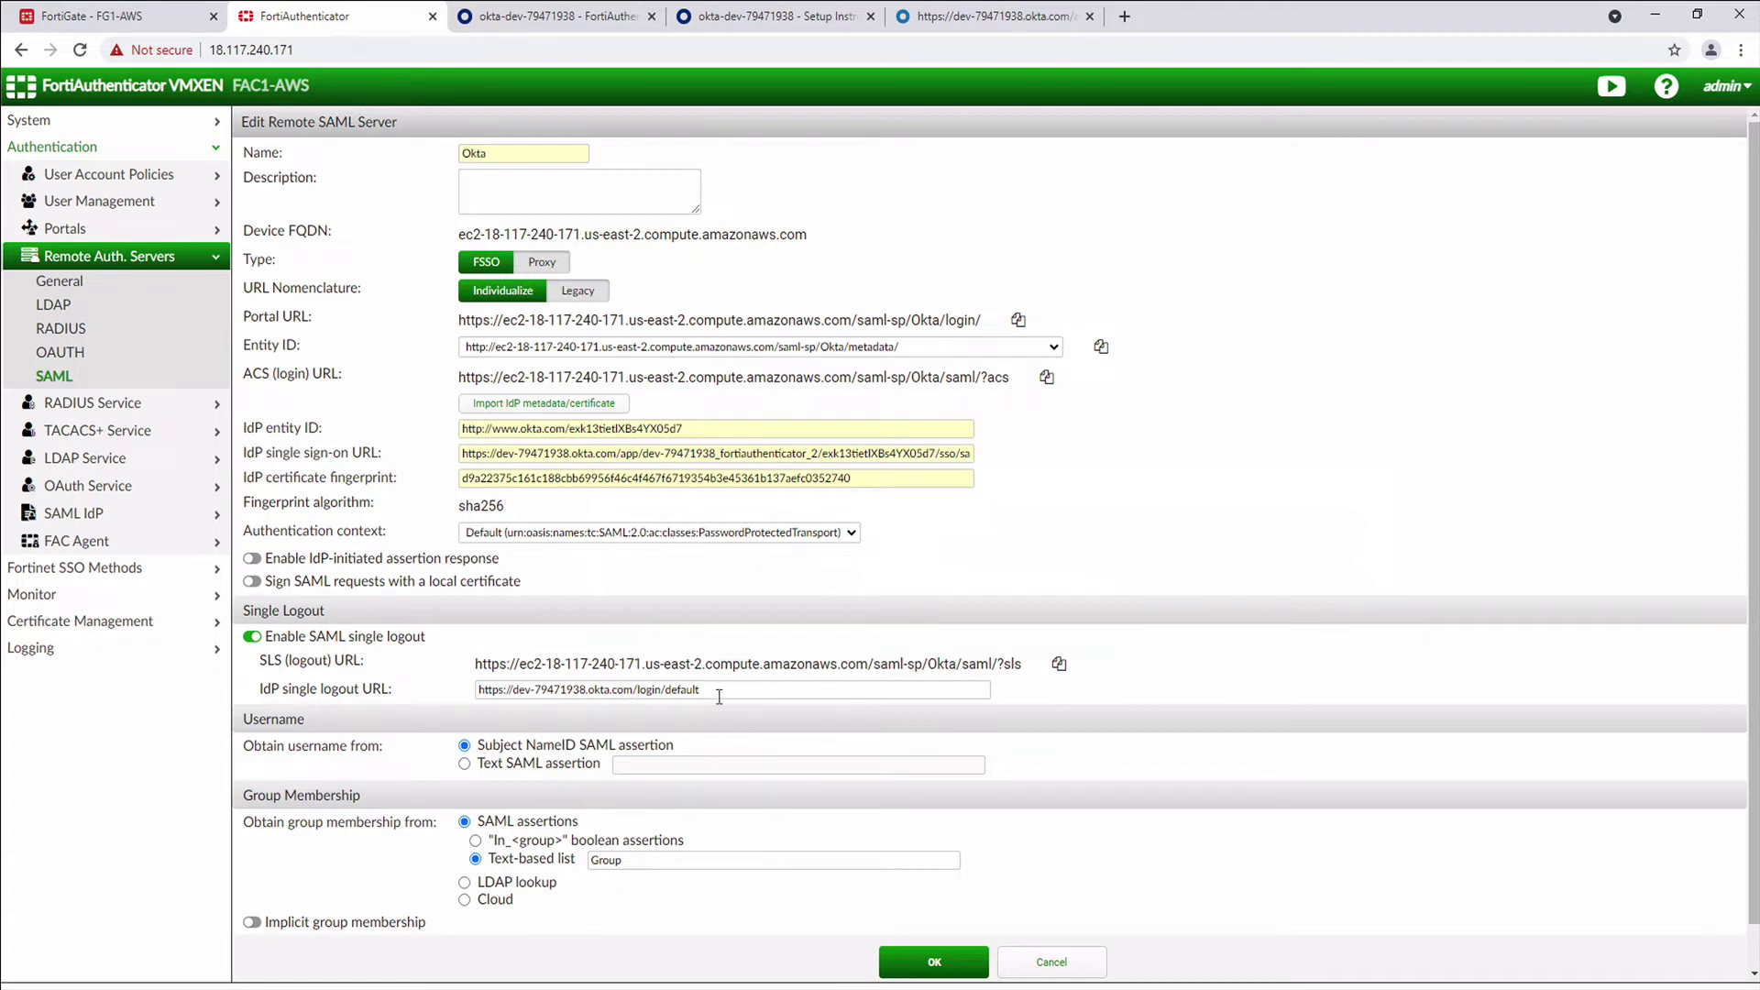
{"action": "scroll", "coordinate": [697, 733], "scroll_direction": "down", "scroll_amount": 1}
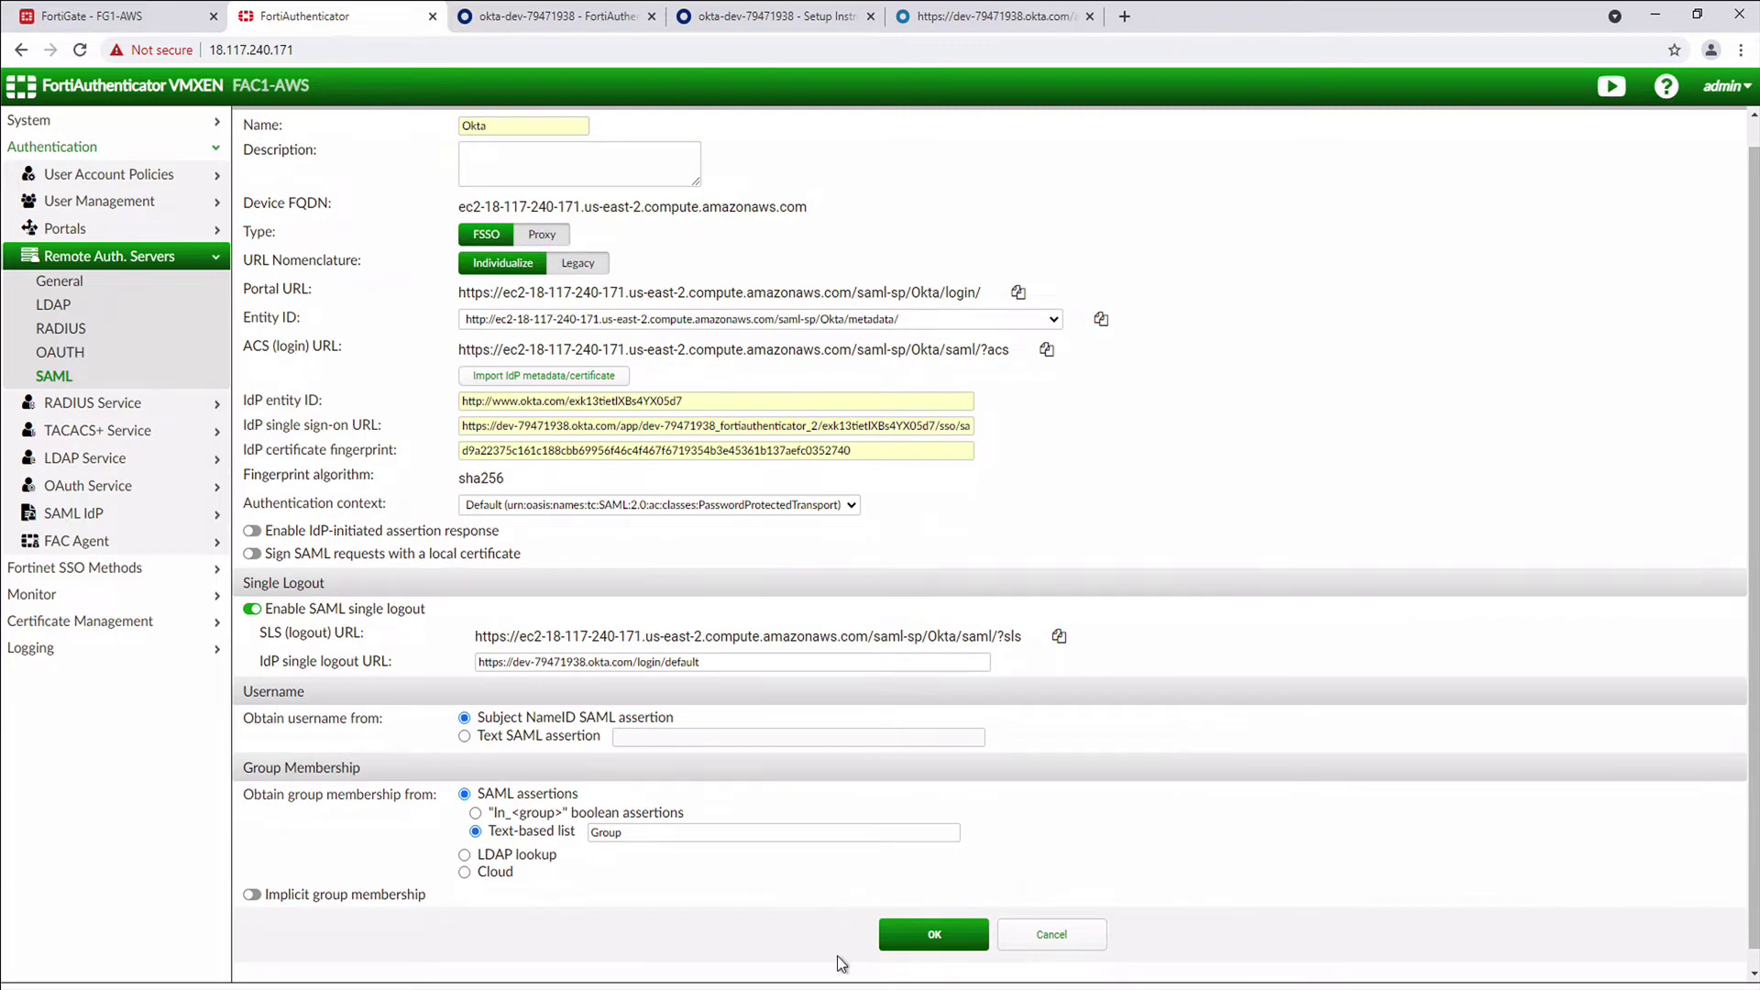
{"action": "left_click", "coordinate": [932, 933]}
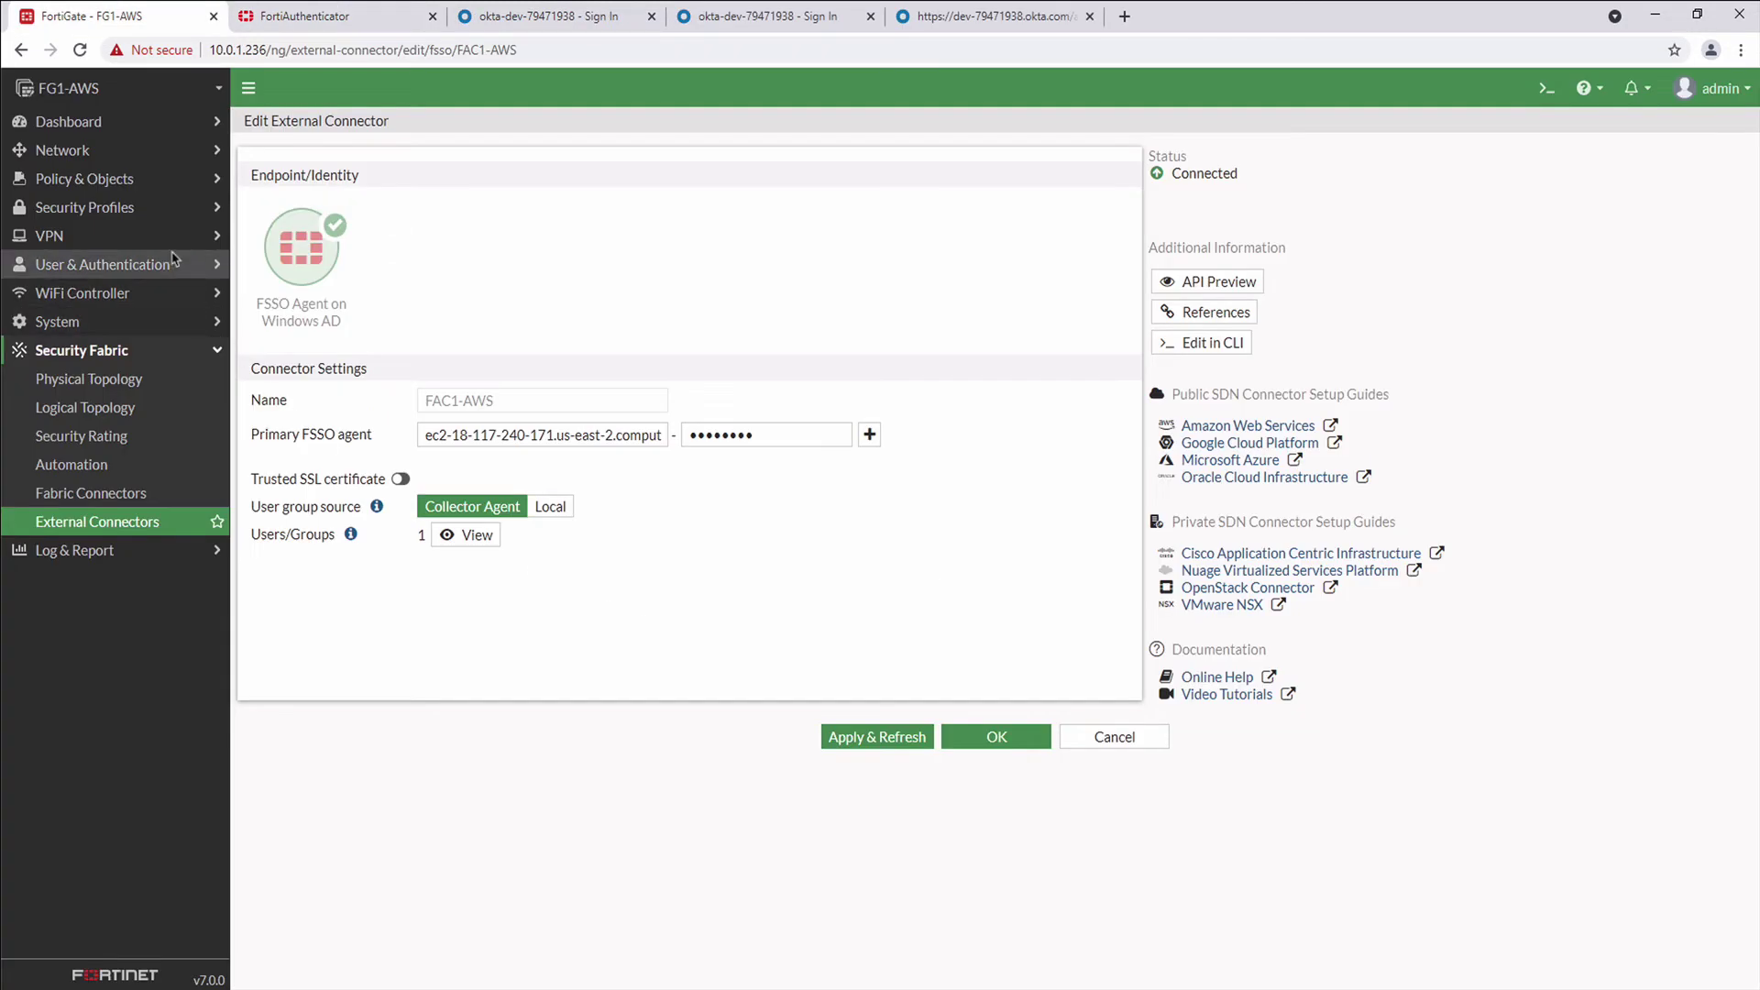
In FortiGate, open the Okta_group1 user group, review its available FSSO members and accept the group as configured
{"action": "left_click", "coordinate": [176, 267]}
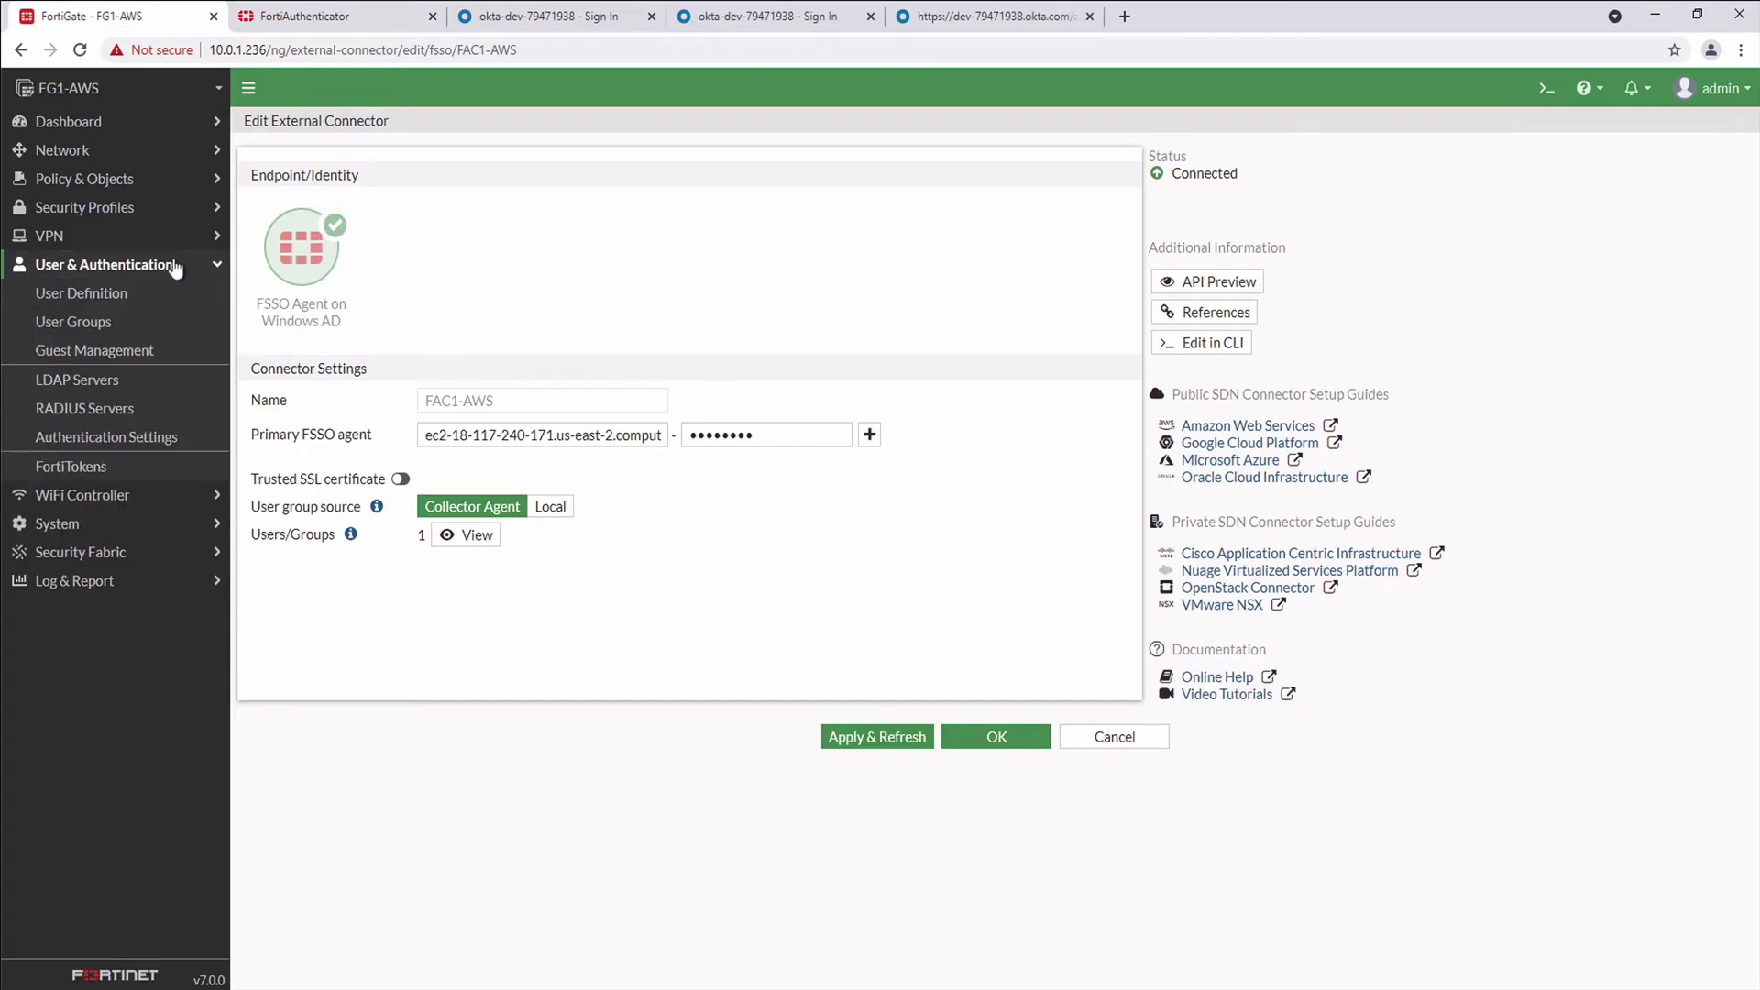
{"action": "left_click", "coordinate": [157, 334]}
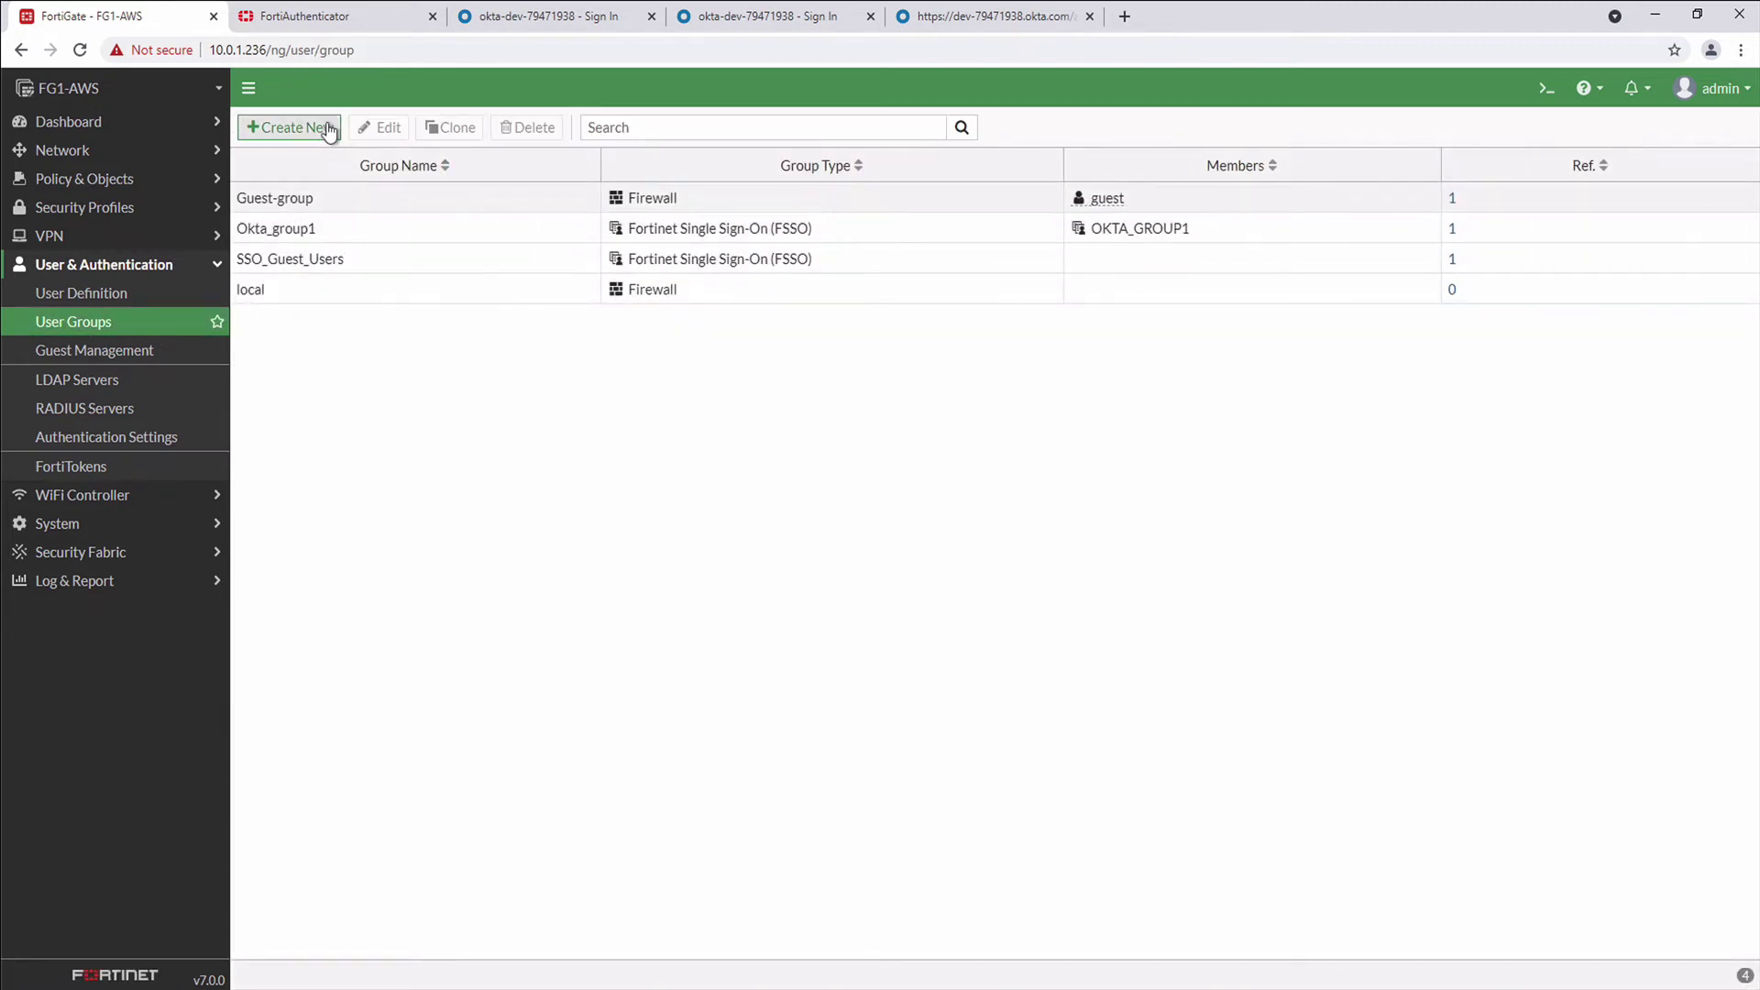
{"action": "double_click", "coordinate": [359, 236]}
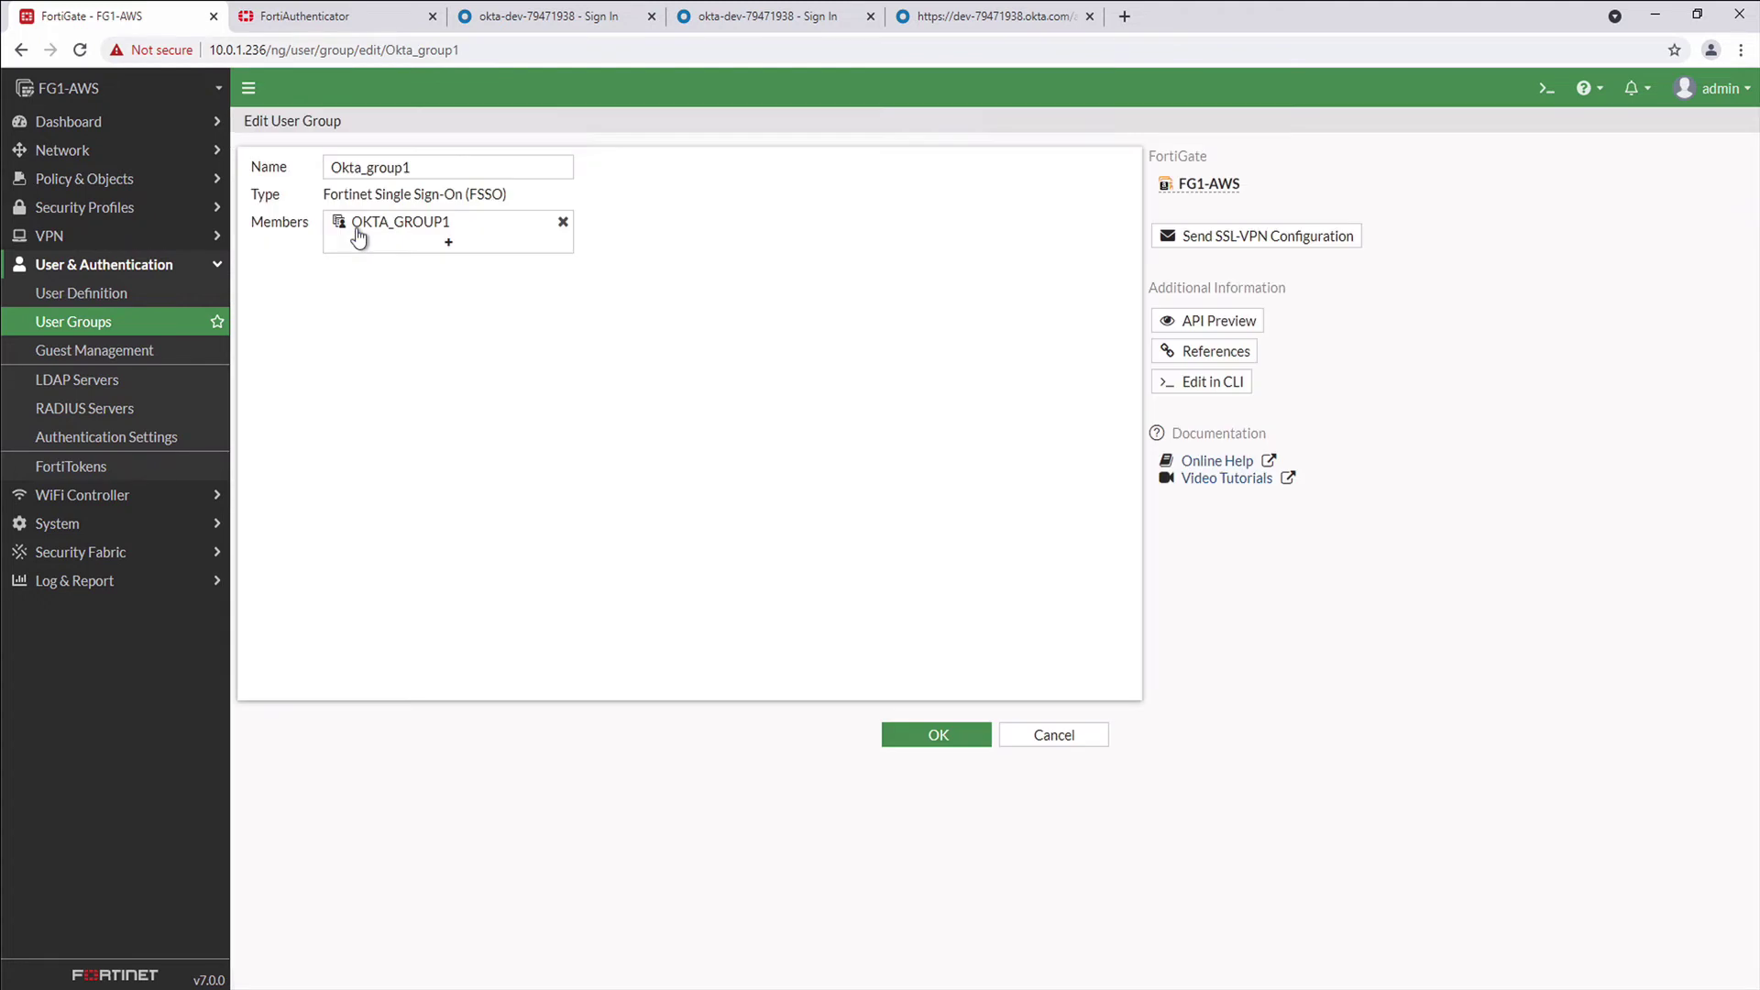
{"action": "left_click", "coordinate": [418, 237]}
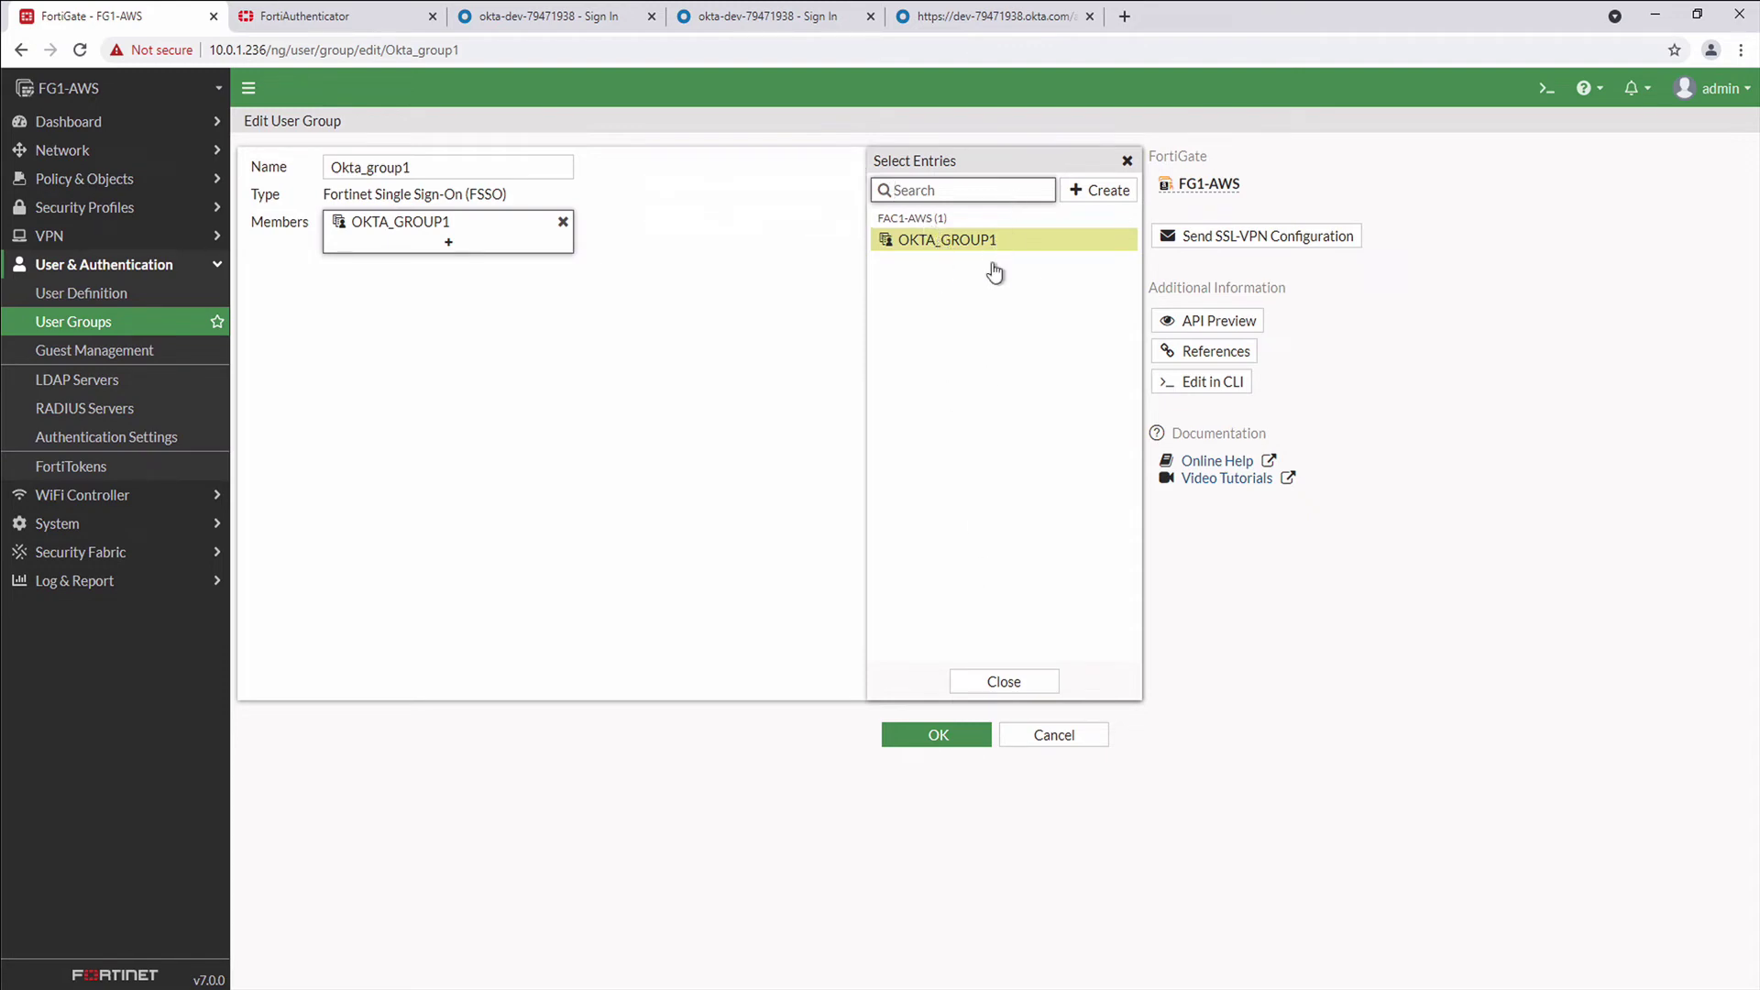
{"action": "left_click", "coordinate": [944, 731]}
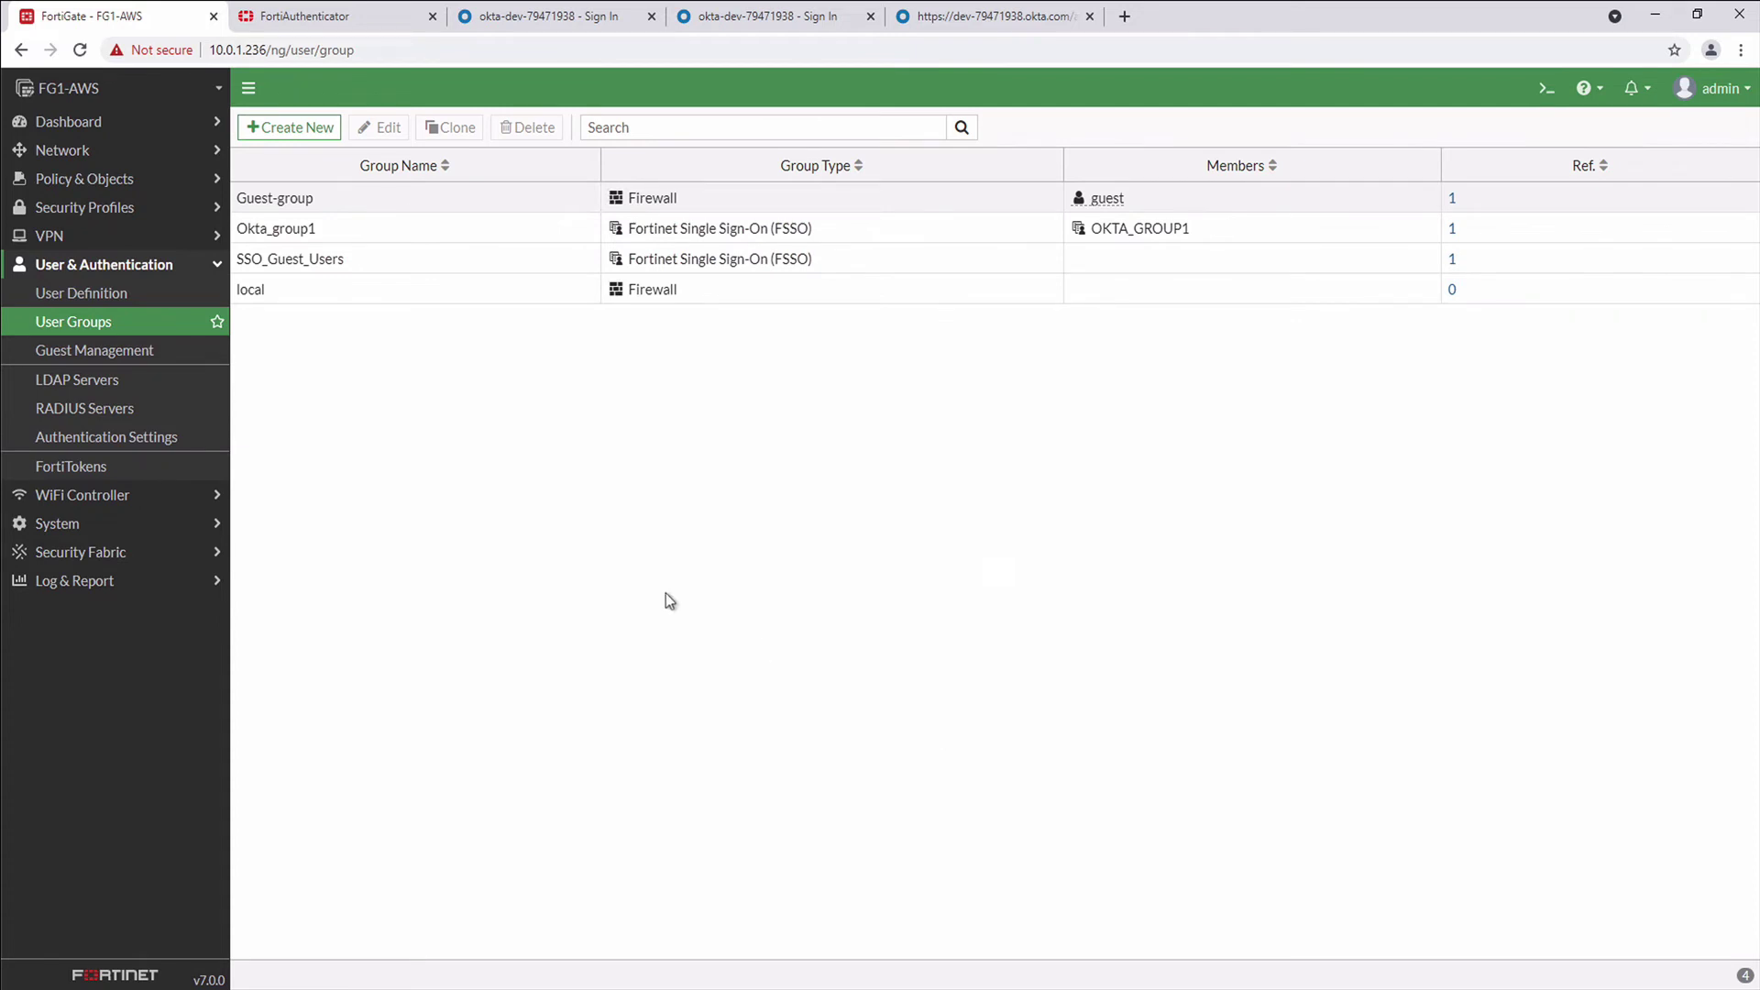
Open the FAC1-AWS-FQDN firewall address, examine its FQDN setting and accept it as configured
{"action": "left_click", "coordinate": [129, 180]}
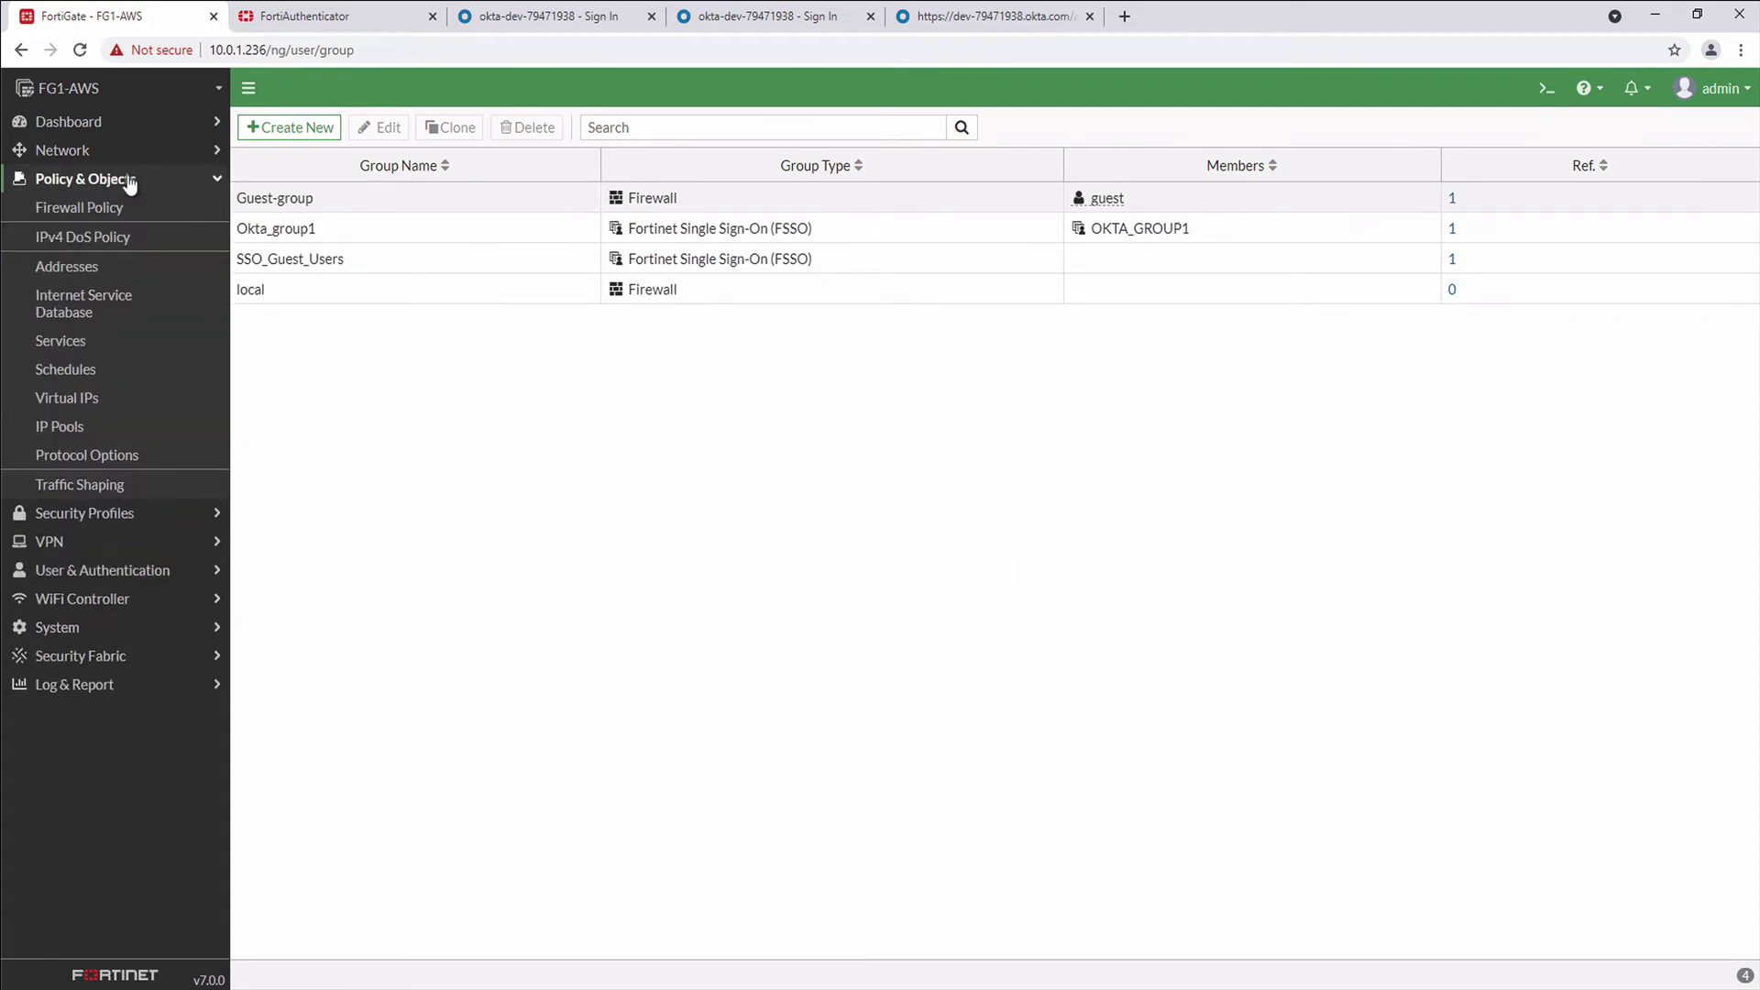
{"action": "left_click", "coordinate": [88, 268]}
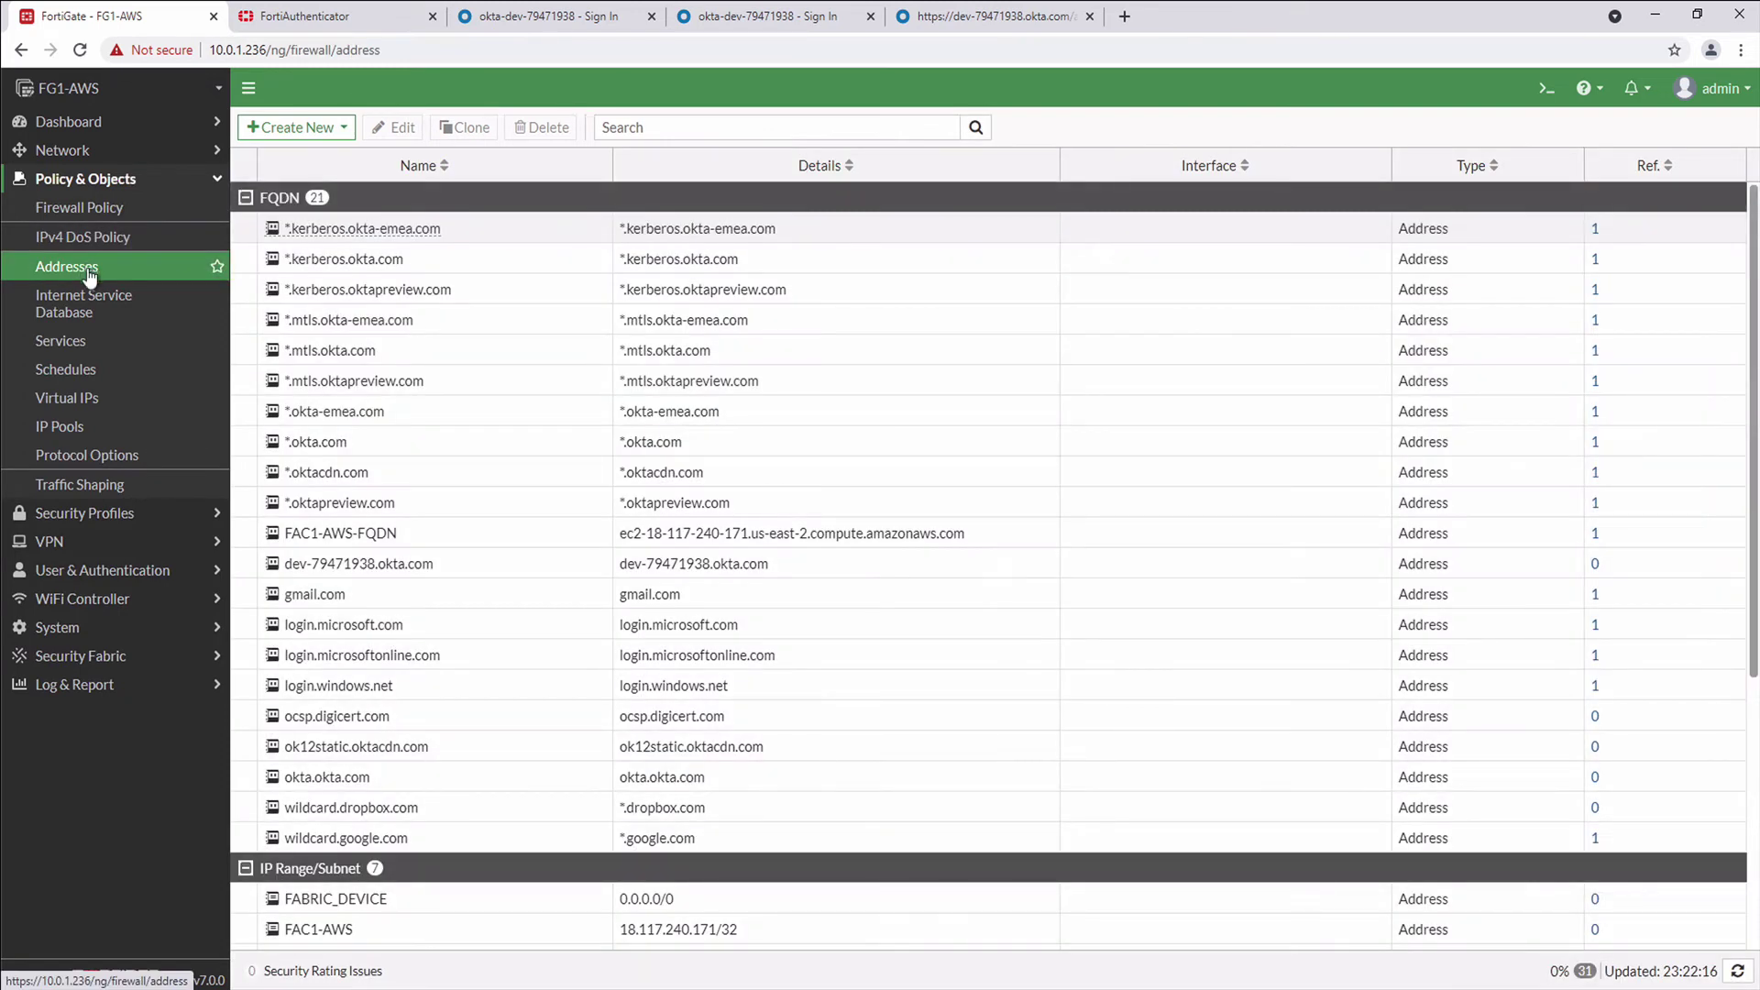
{"action": "left_click", "coordinate": [392, 534]}
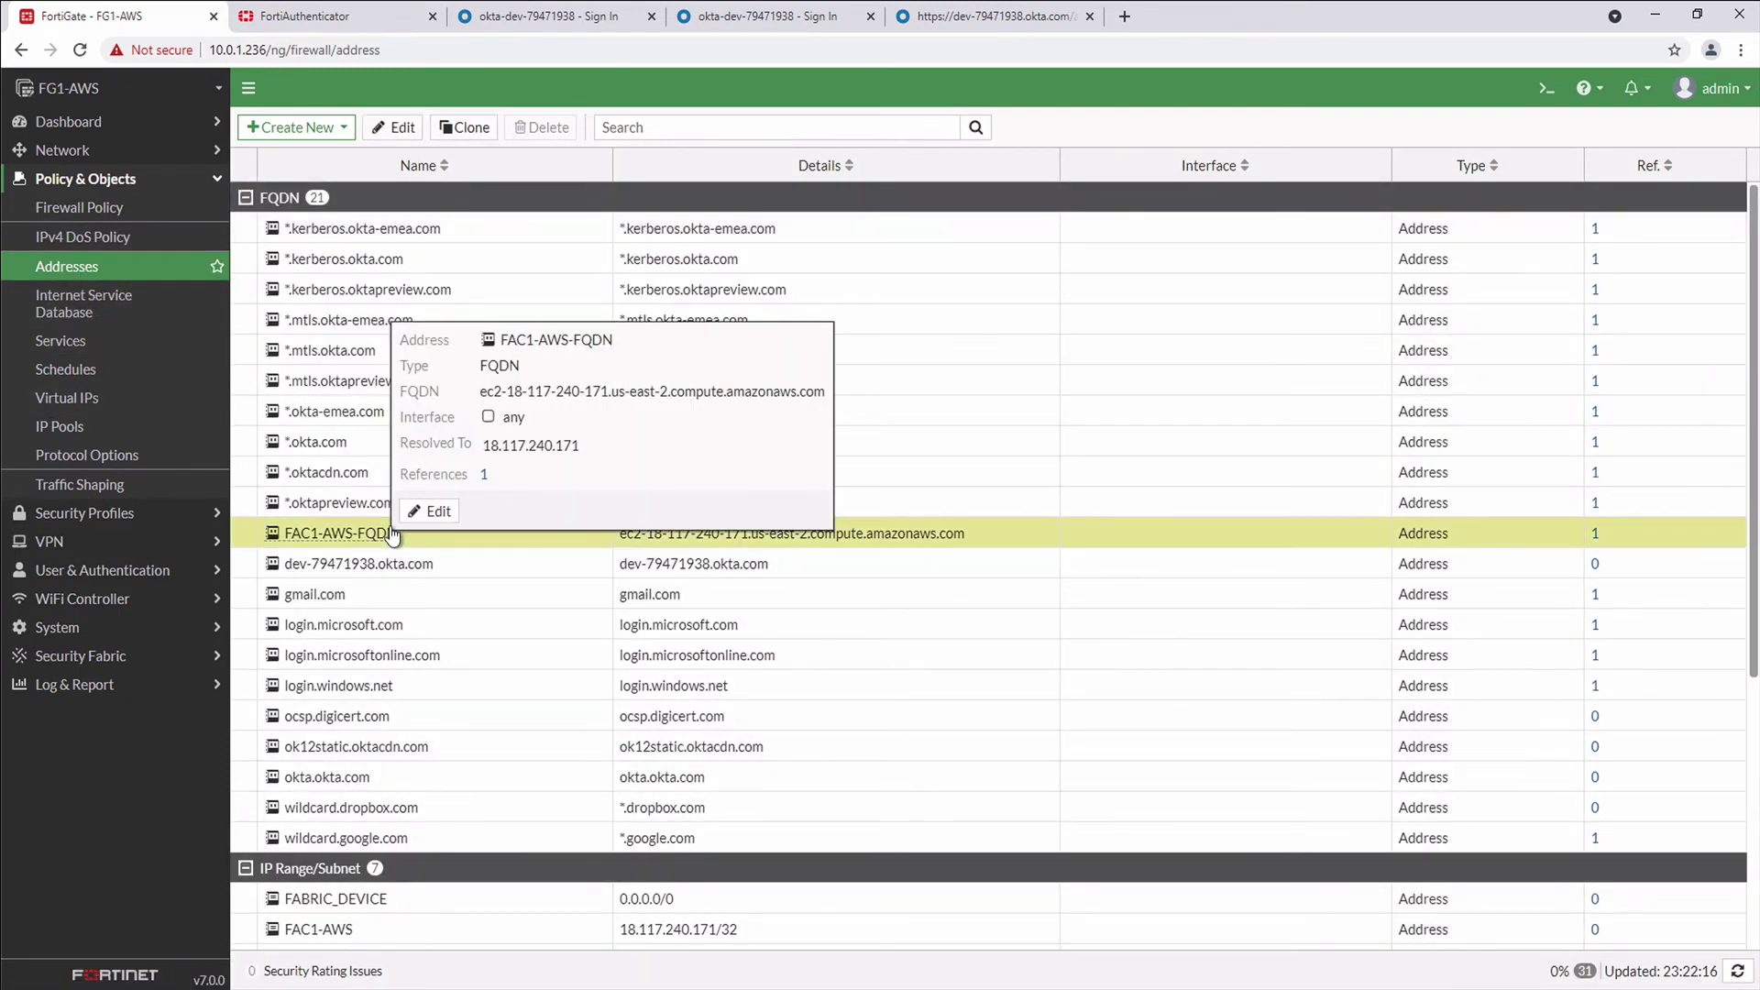
{"action": "double_click", "coordinate": [393, 534]}
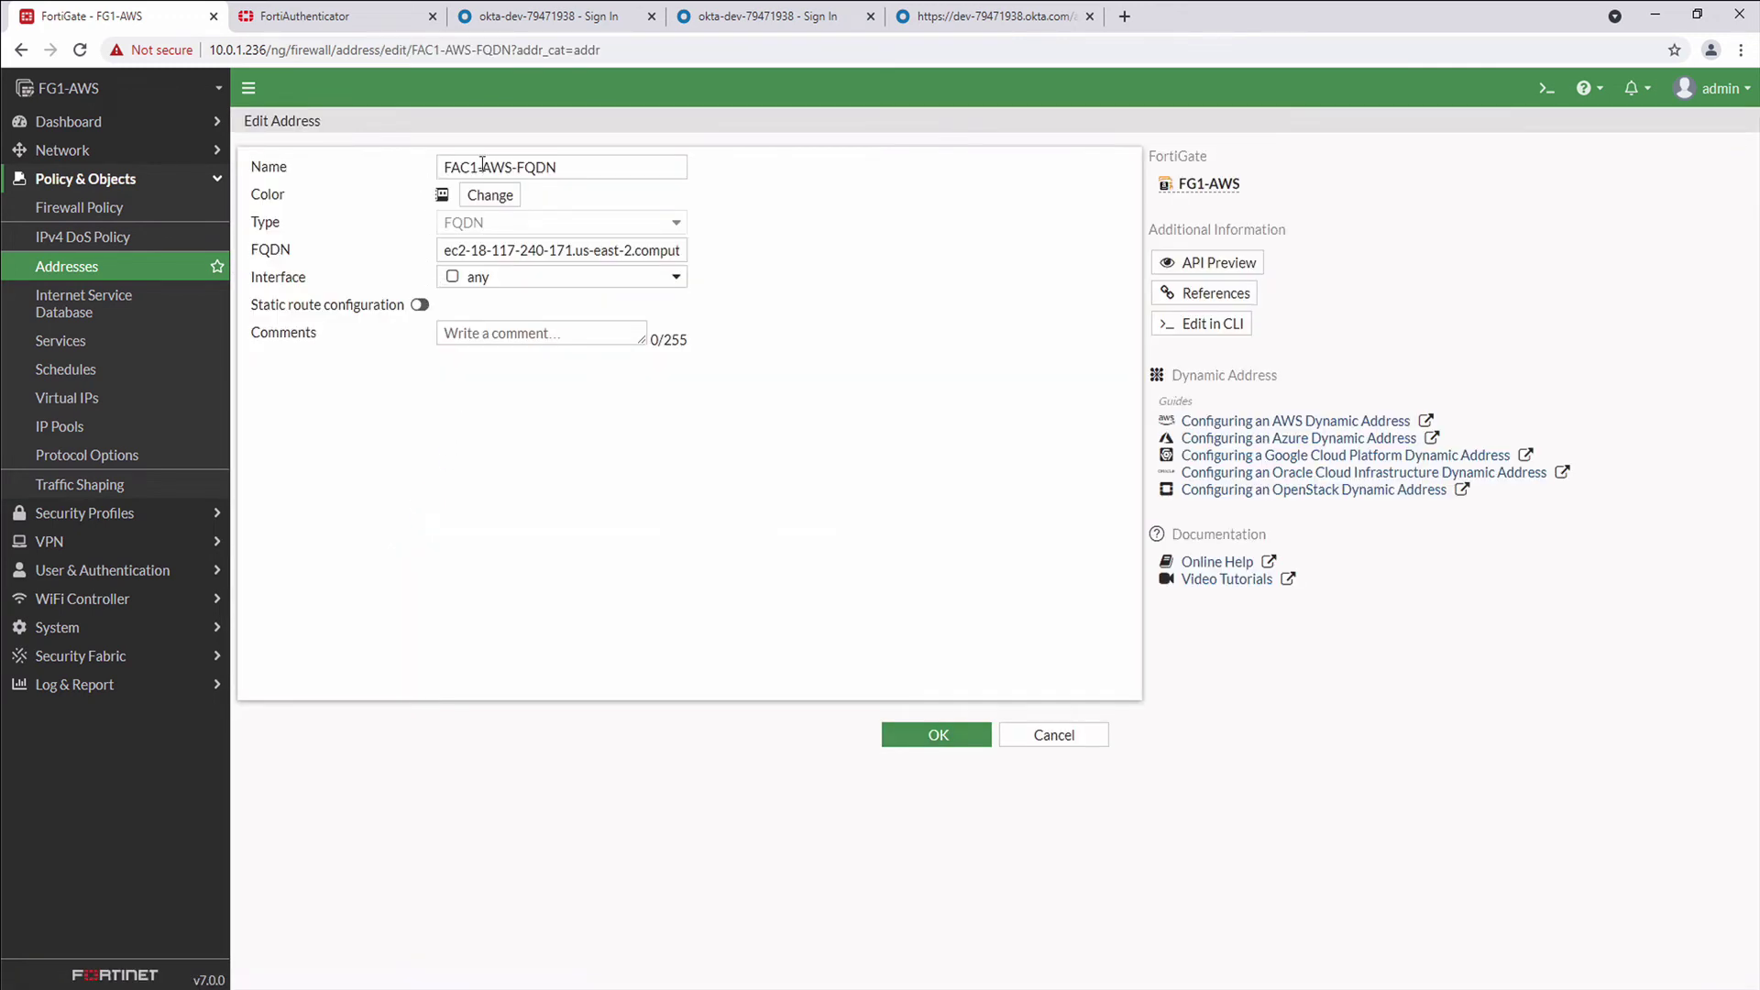
{"action": "triple_click", "coordinate": [543, 252]}
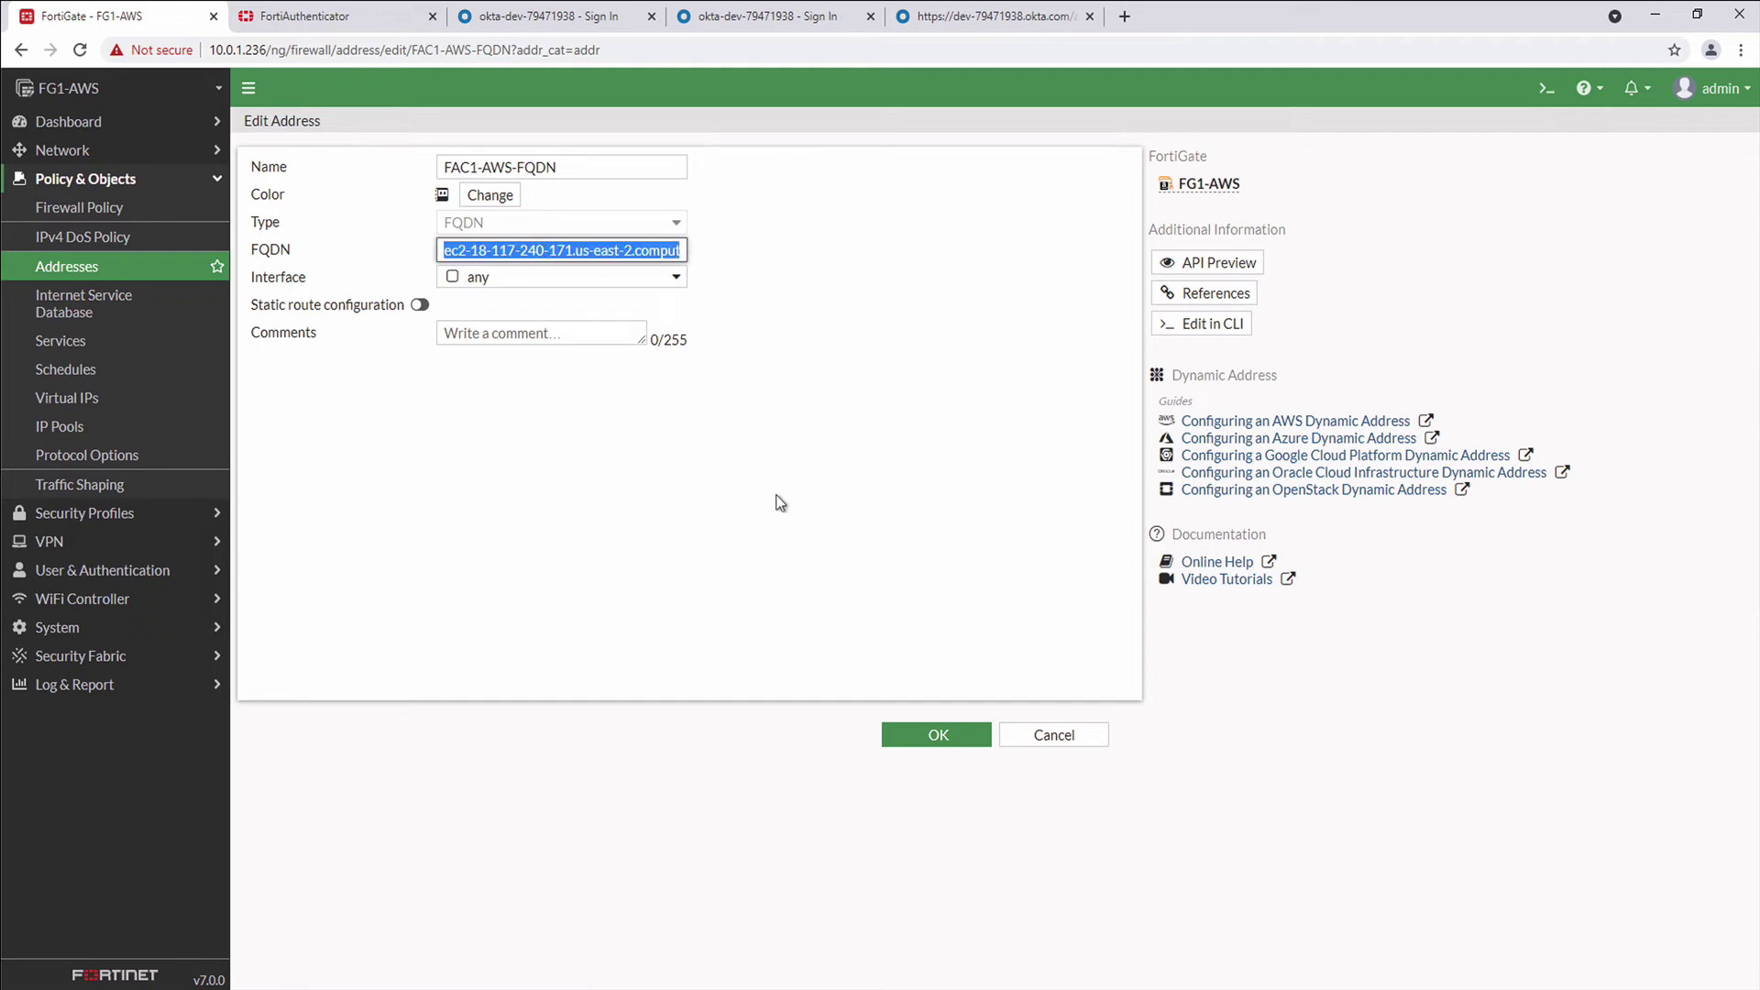
{"action": "left_click", "coordinate": [949, 738]}
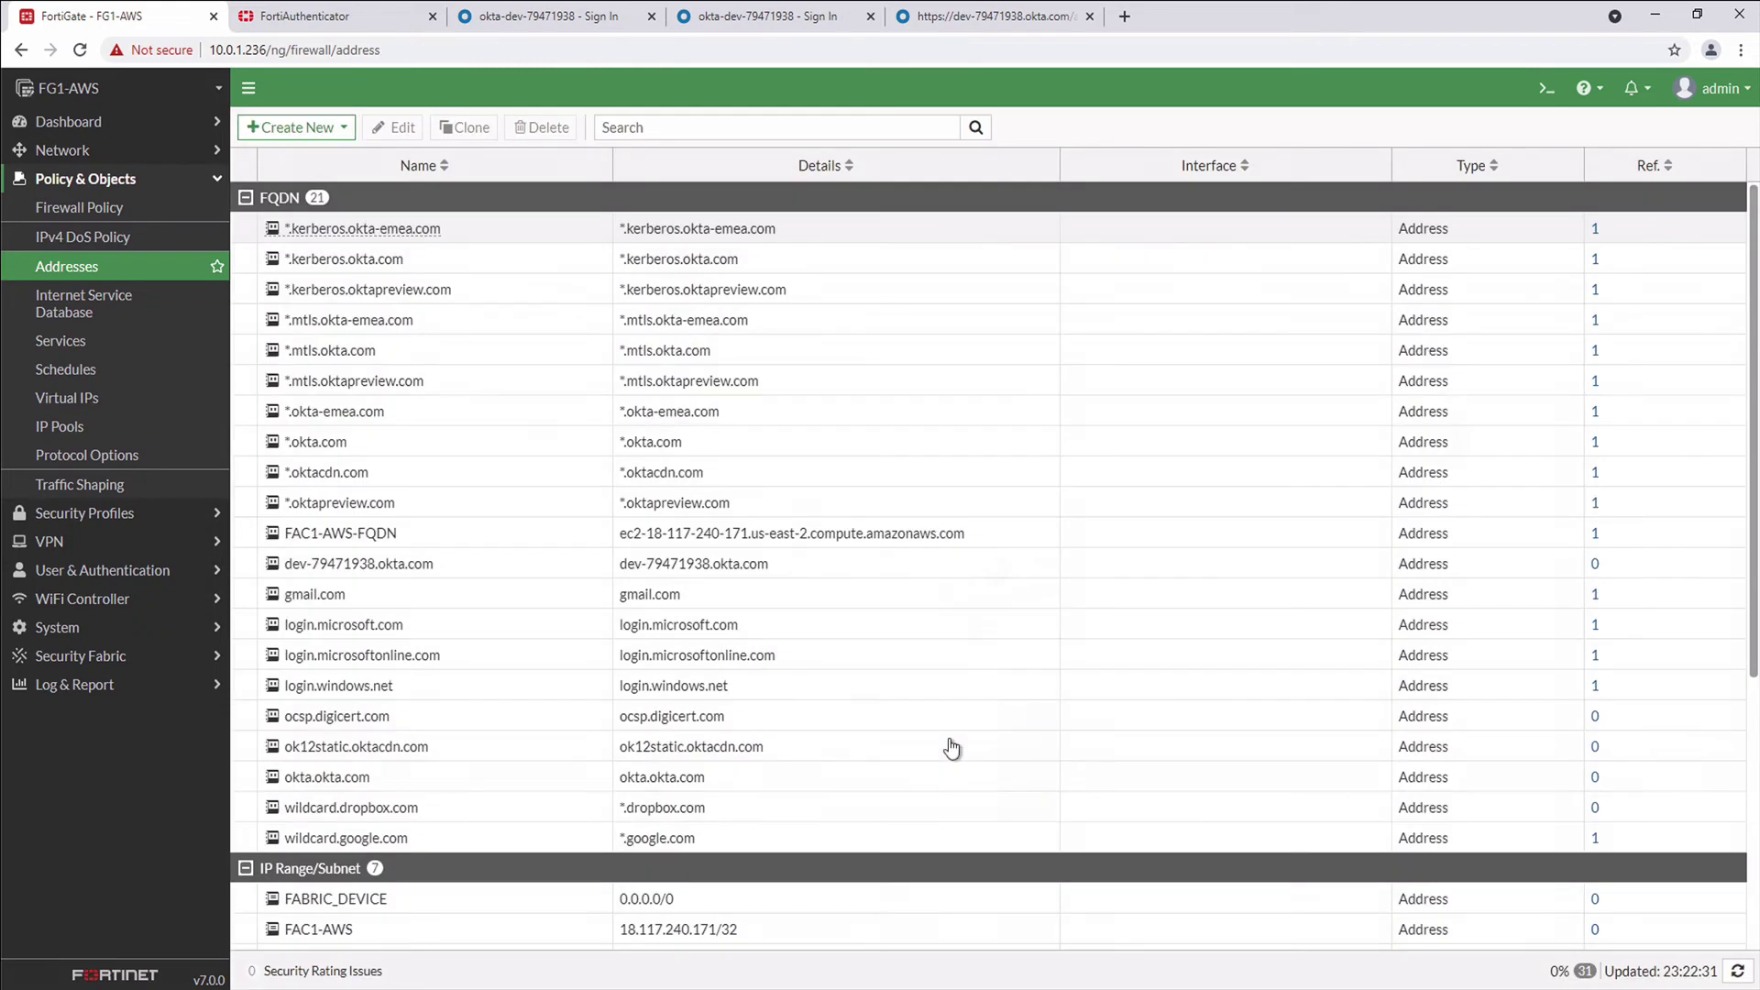
Review the *.kerberos.okta-emea.com address object and the members of the Okta_Bypass address group
{"action": "double_click", "coordinate": [508, 240]}
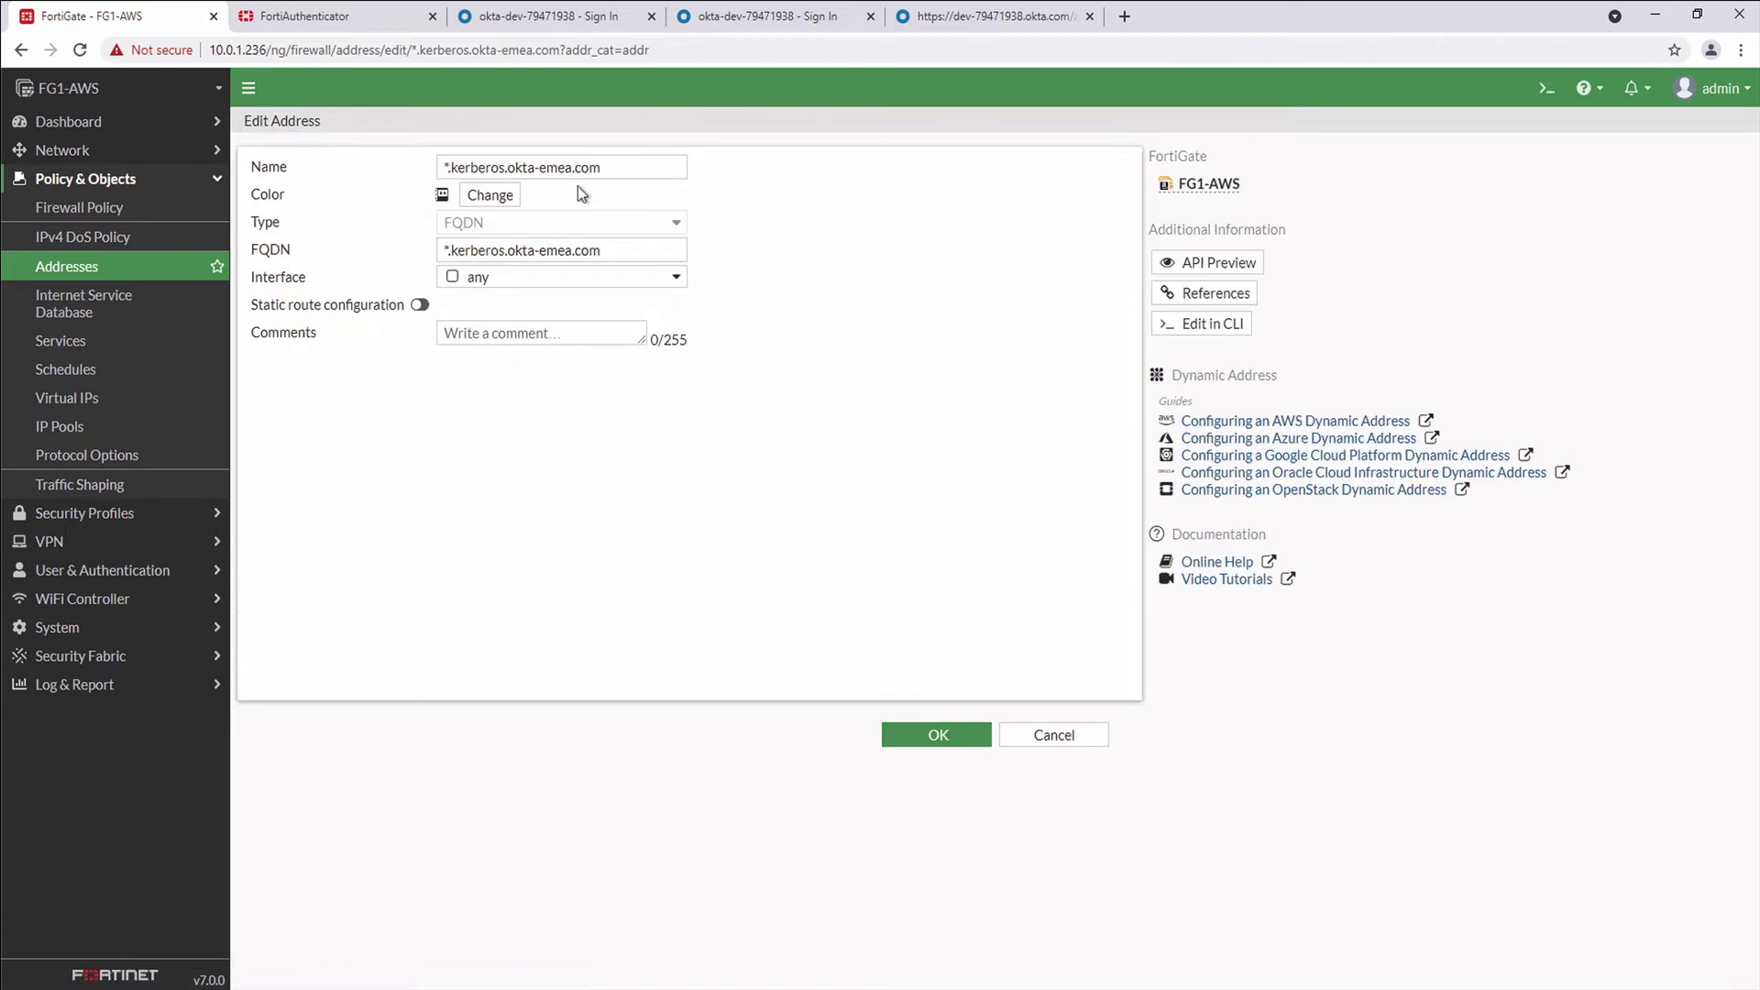
{"action": "left_click", "coordinate": [936, 737]}
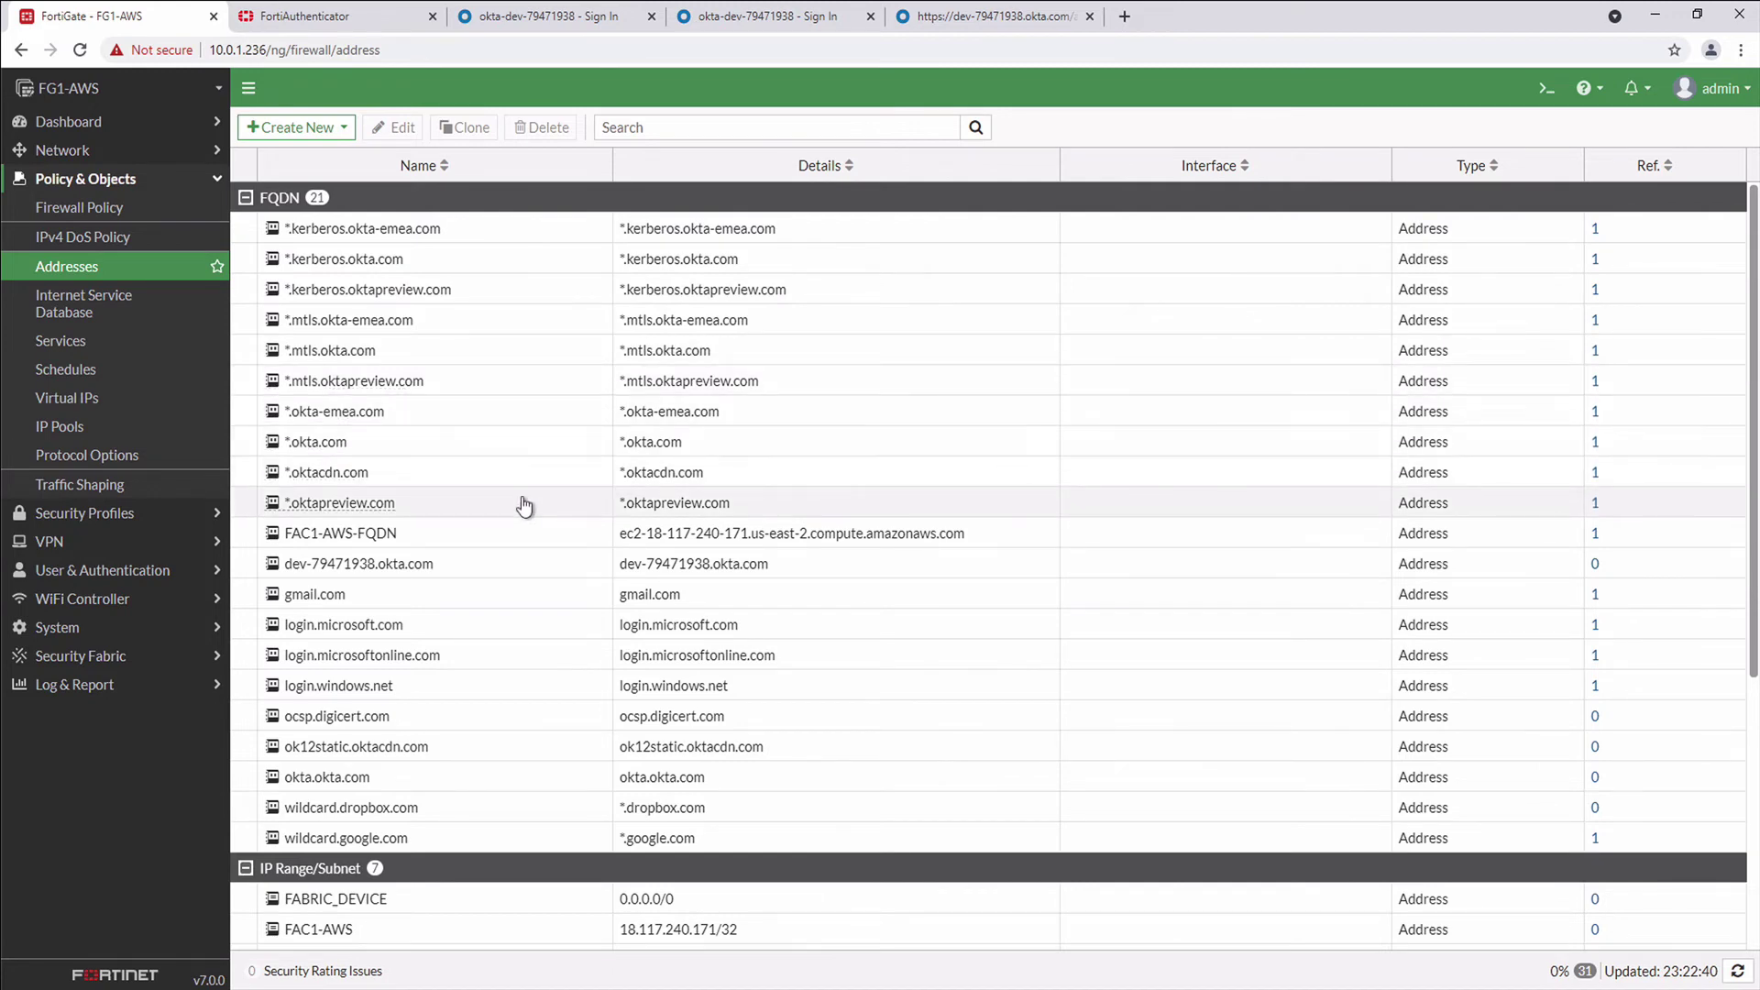
{"action": "scroll", "coordinate": [524, 505], "scroll_direction": "down", "scroll_amount": 5}
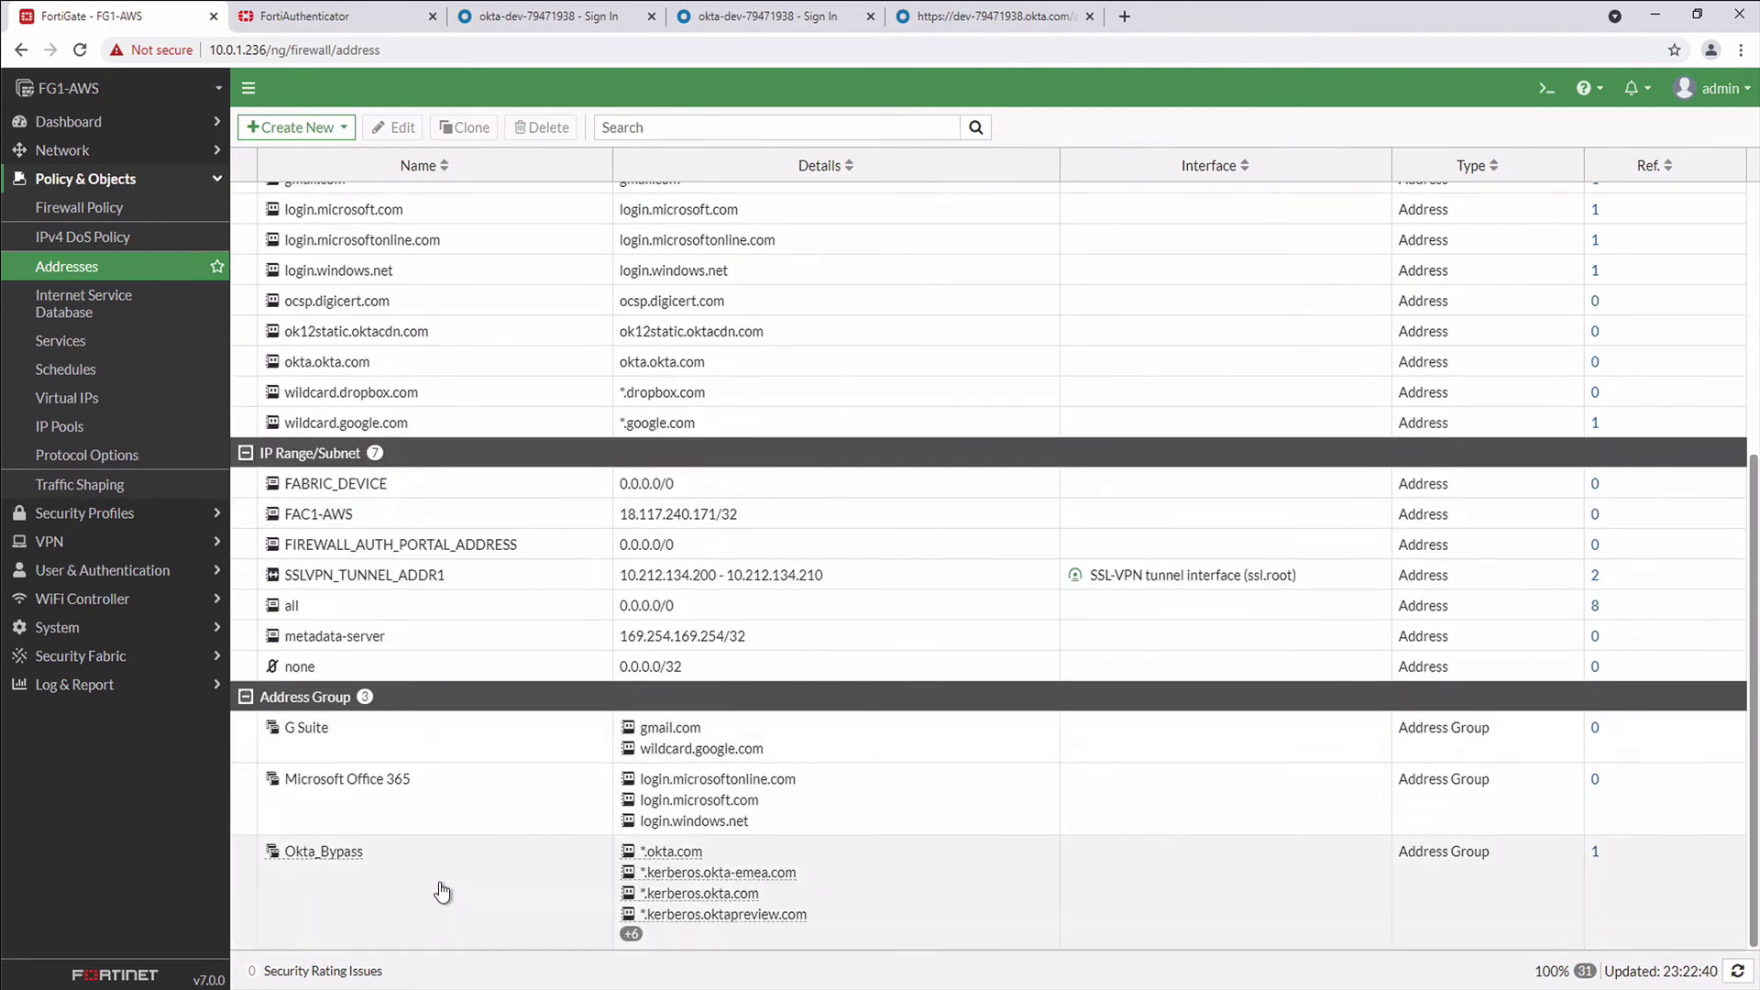
{"action": "double_click", "coordinate": [441, 891]}
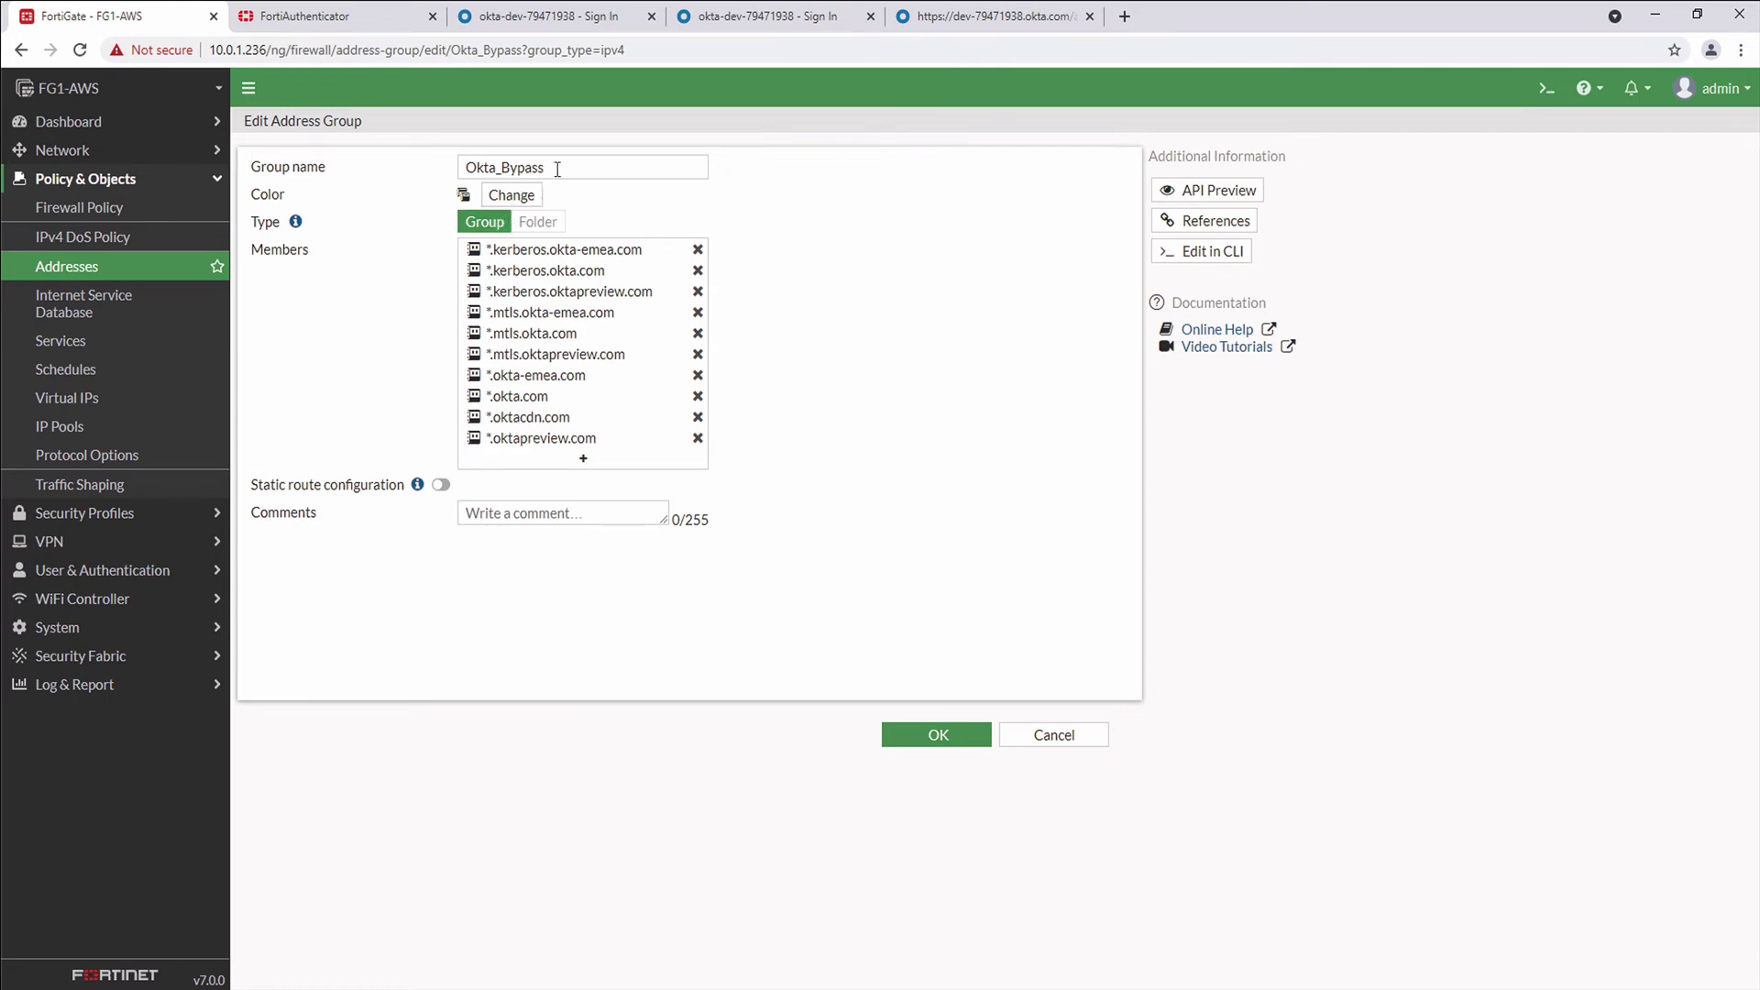
{"action": "left_click", "coordinate": [495, 268]}
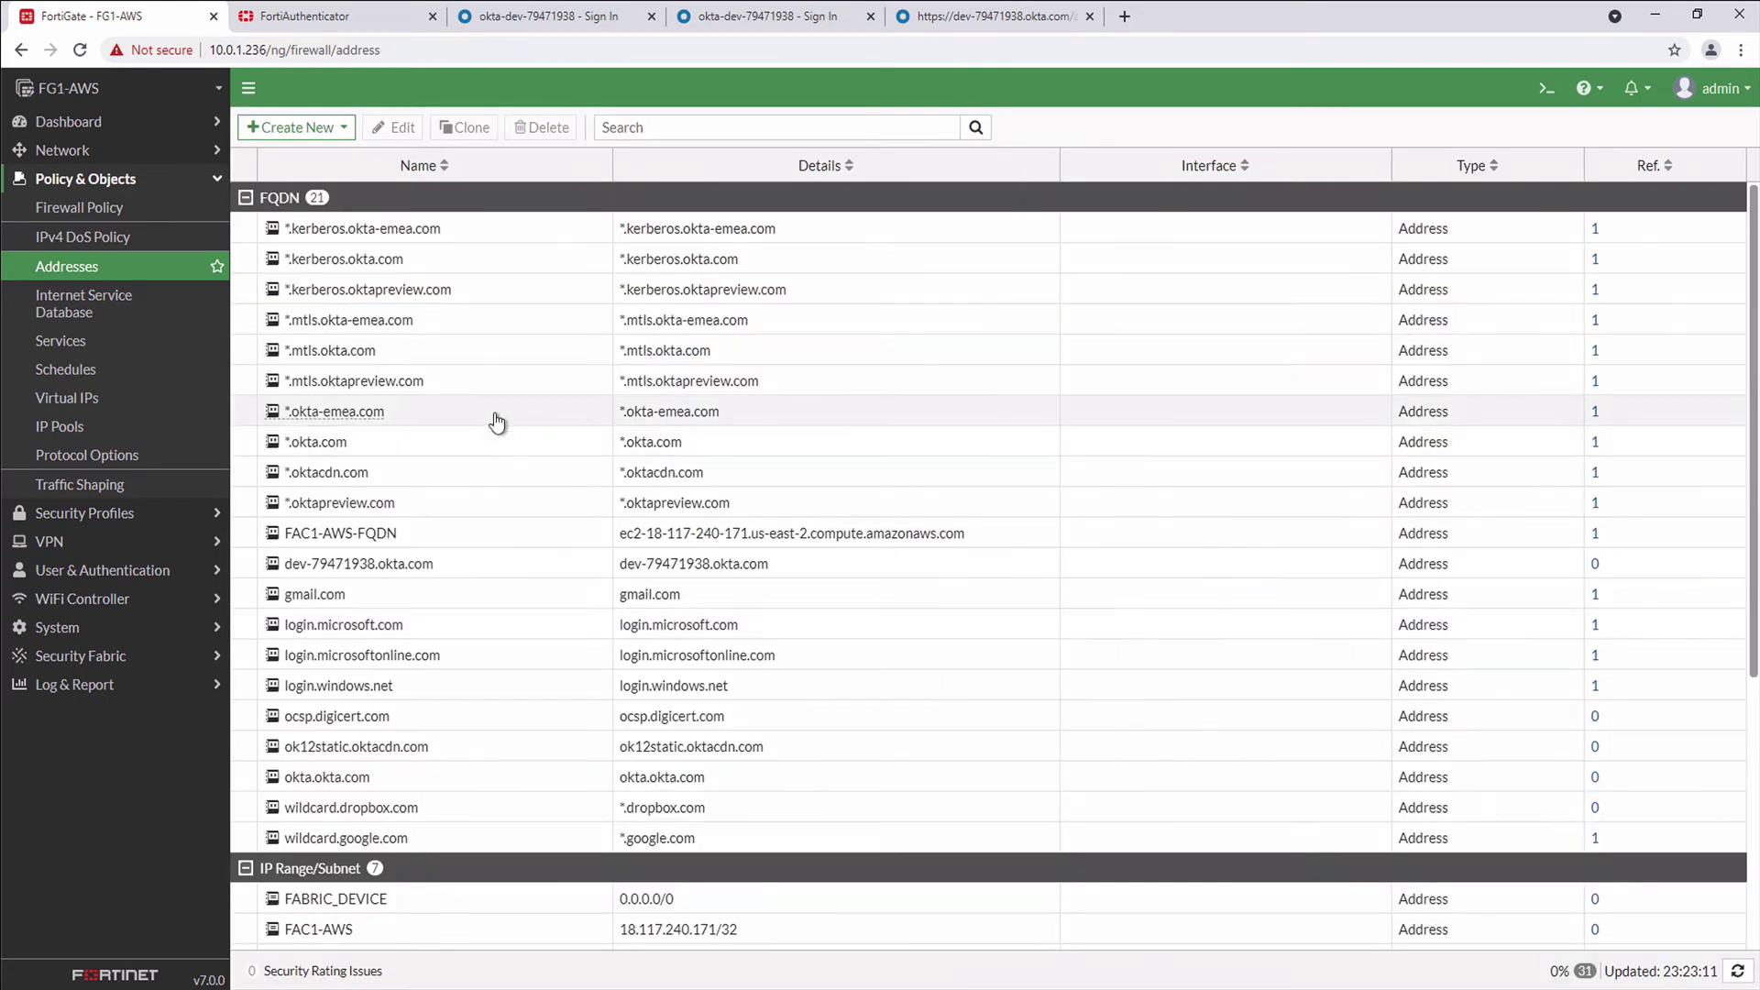
Open the FortiAuthenticator firewall policy, review its source, FAC1-AWS-FQDN destination and service, and accept it as configured
{"action": "left_click", "coordinate": [105, 209]}
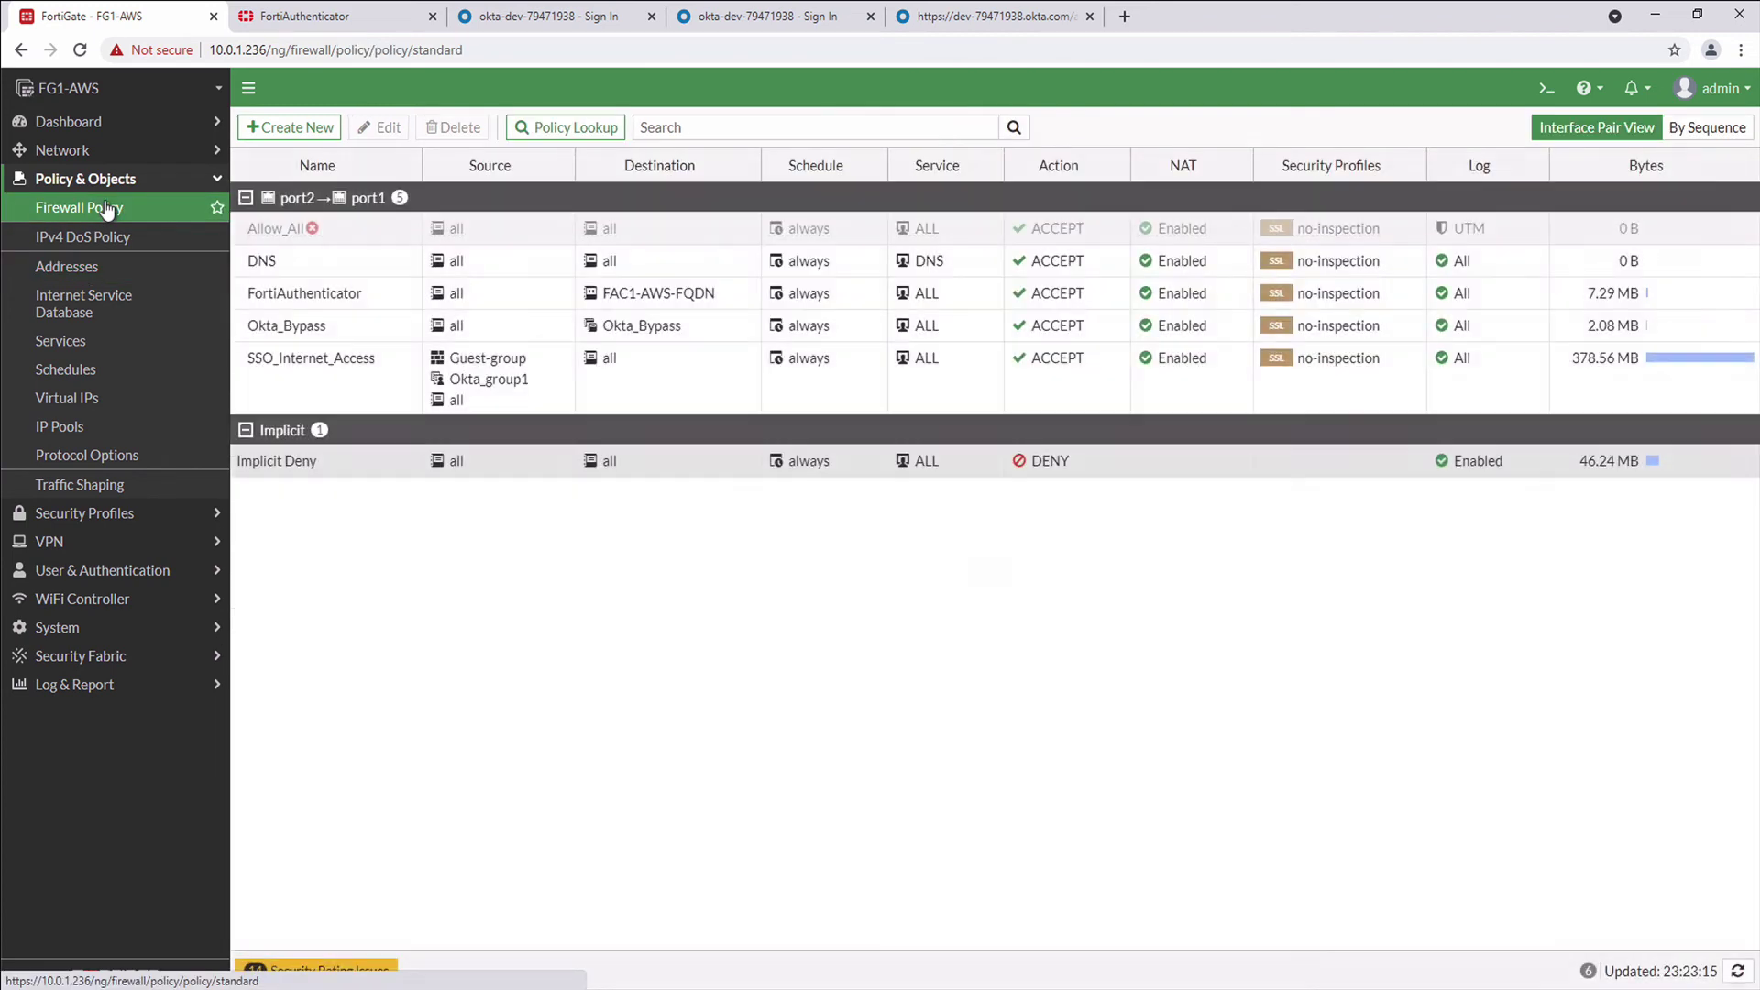
{"action": "double_click", "coordinate": [339, 303]}
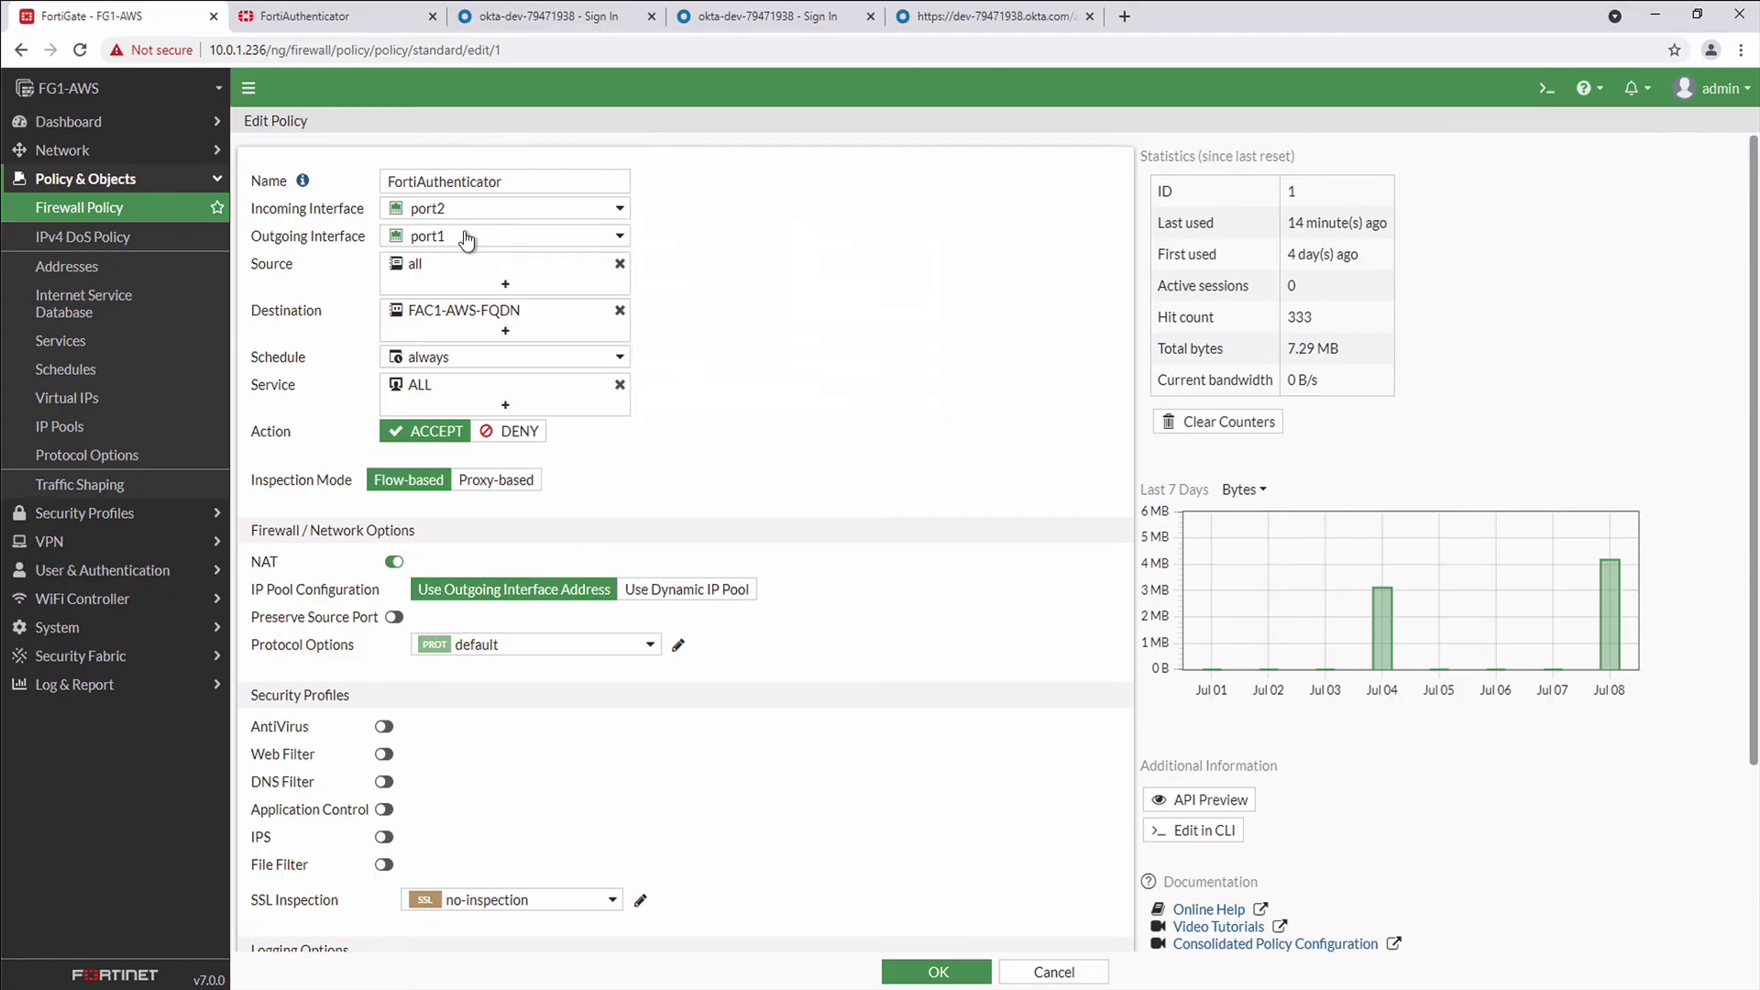
{"action": "mouse_move", "coordinate": [454, 279]}
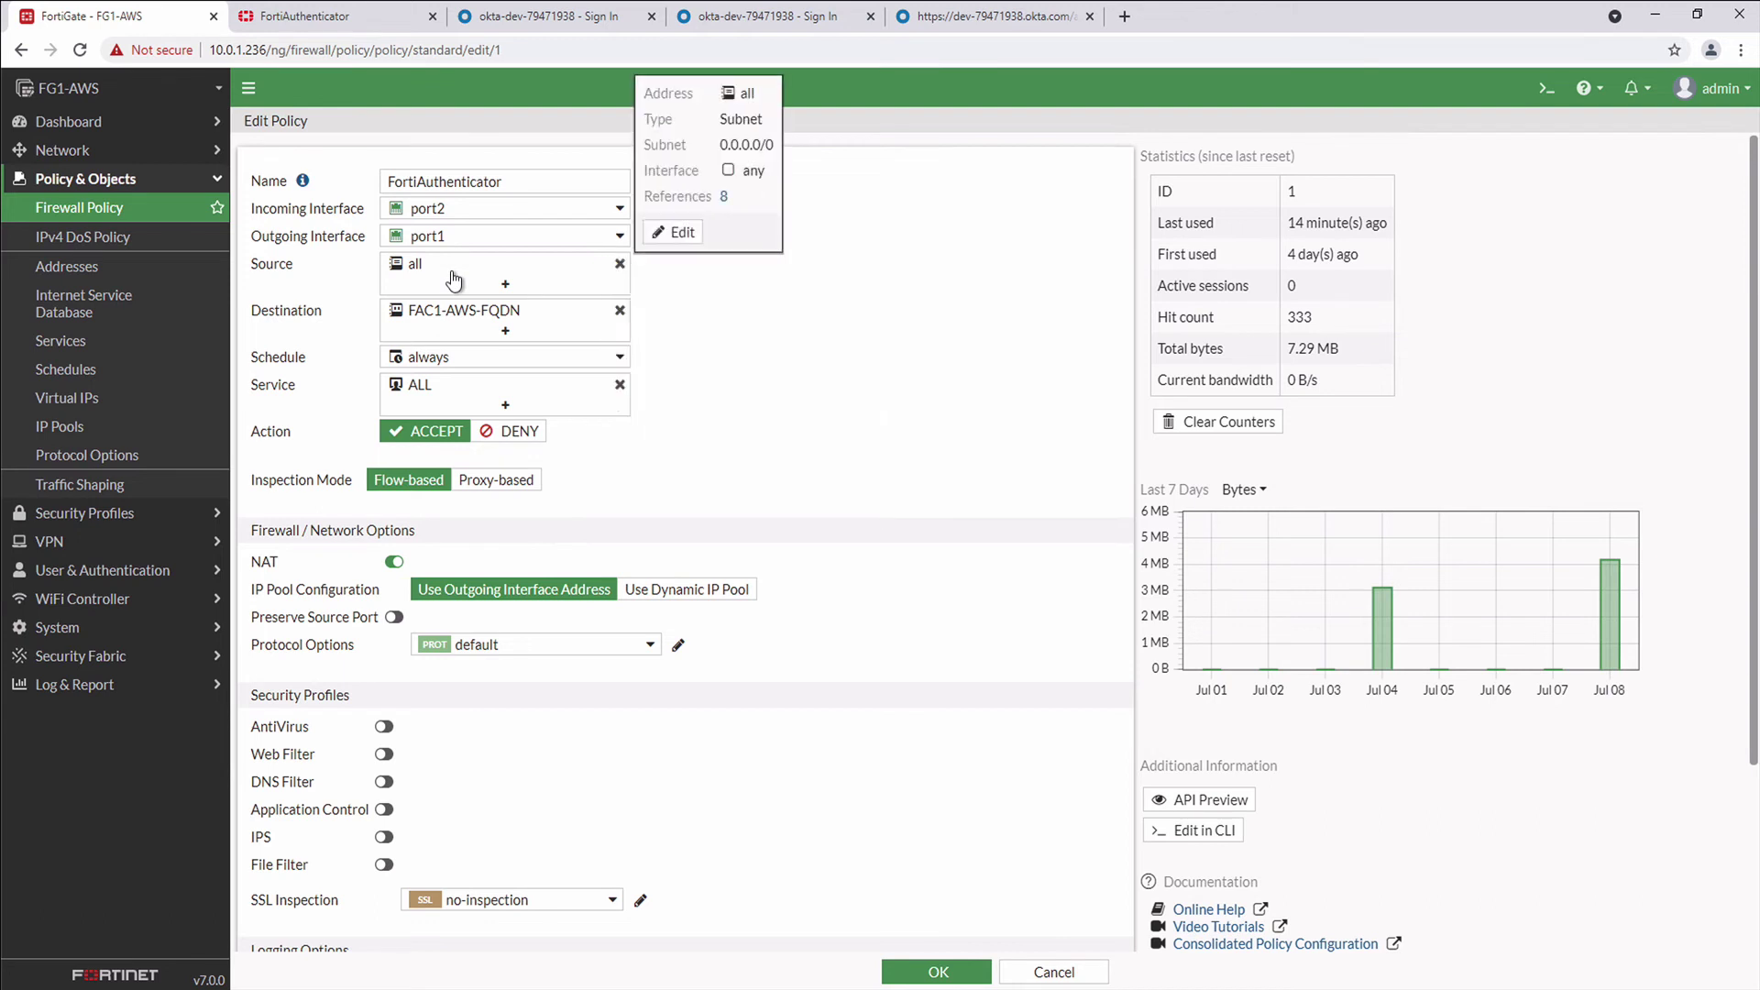
{"action": "left_click", "coordinate": [449, 317]}
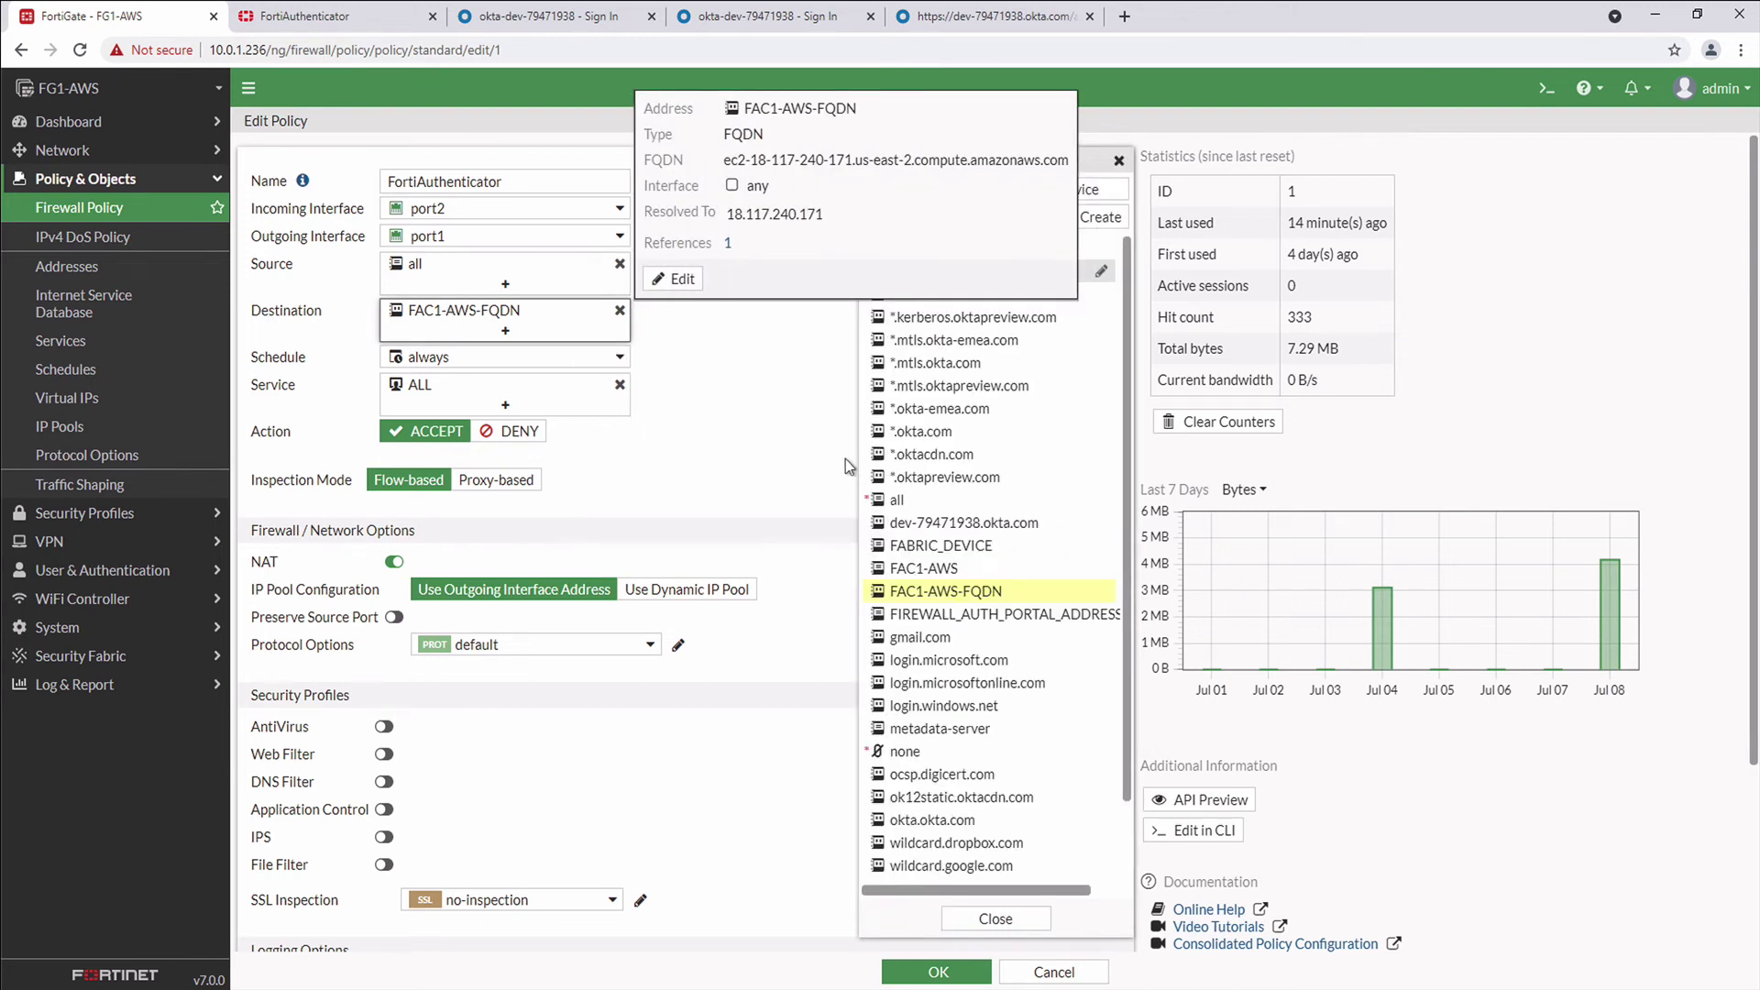
{"action": "mouse_move", "coordinate": [944, 590]}
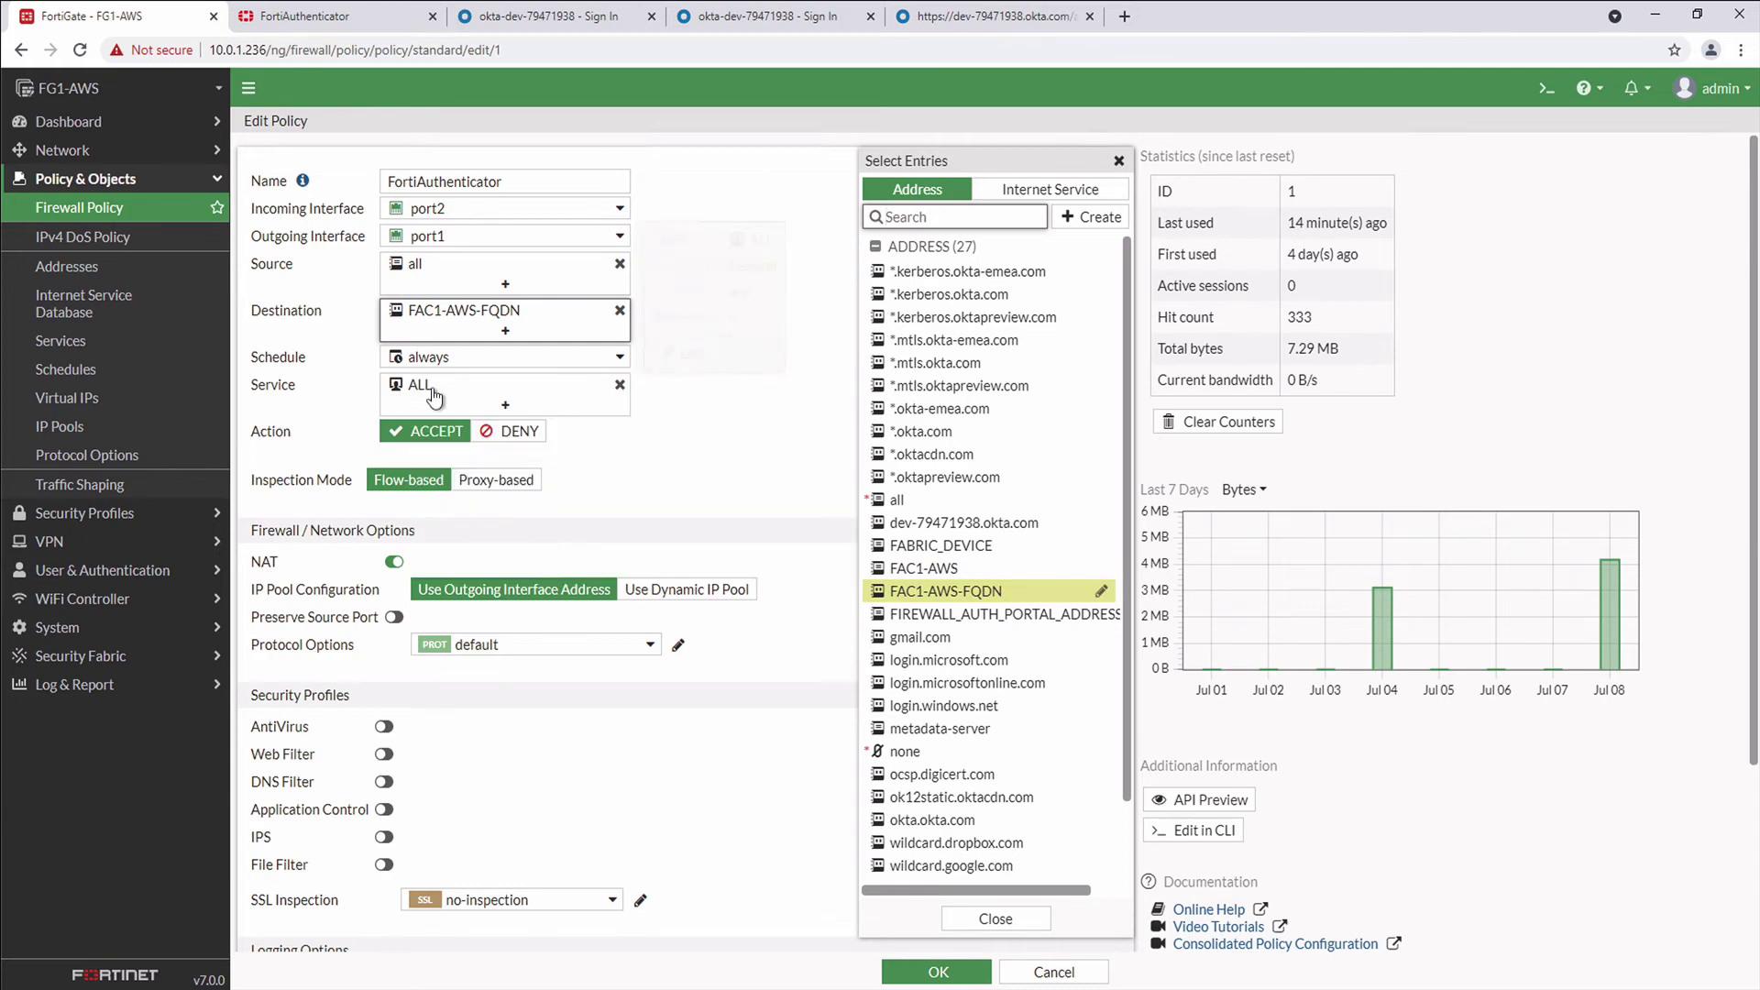
{"action": "left_click", "coordinate": [434, 396]}
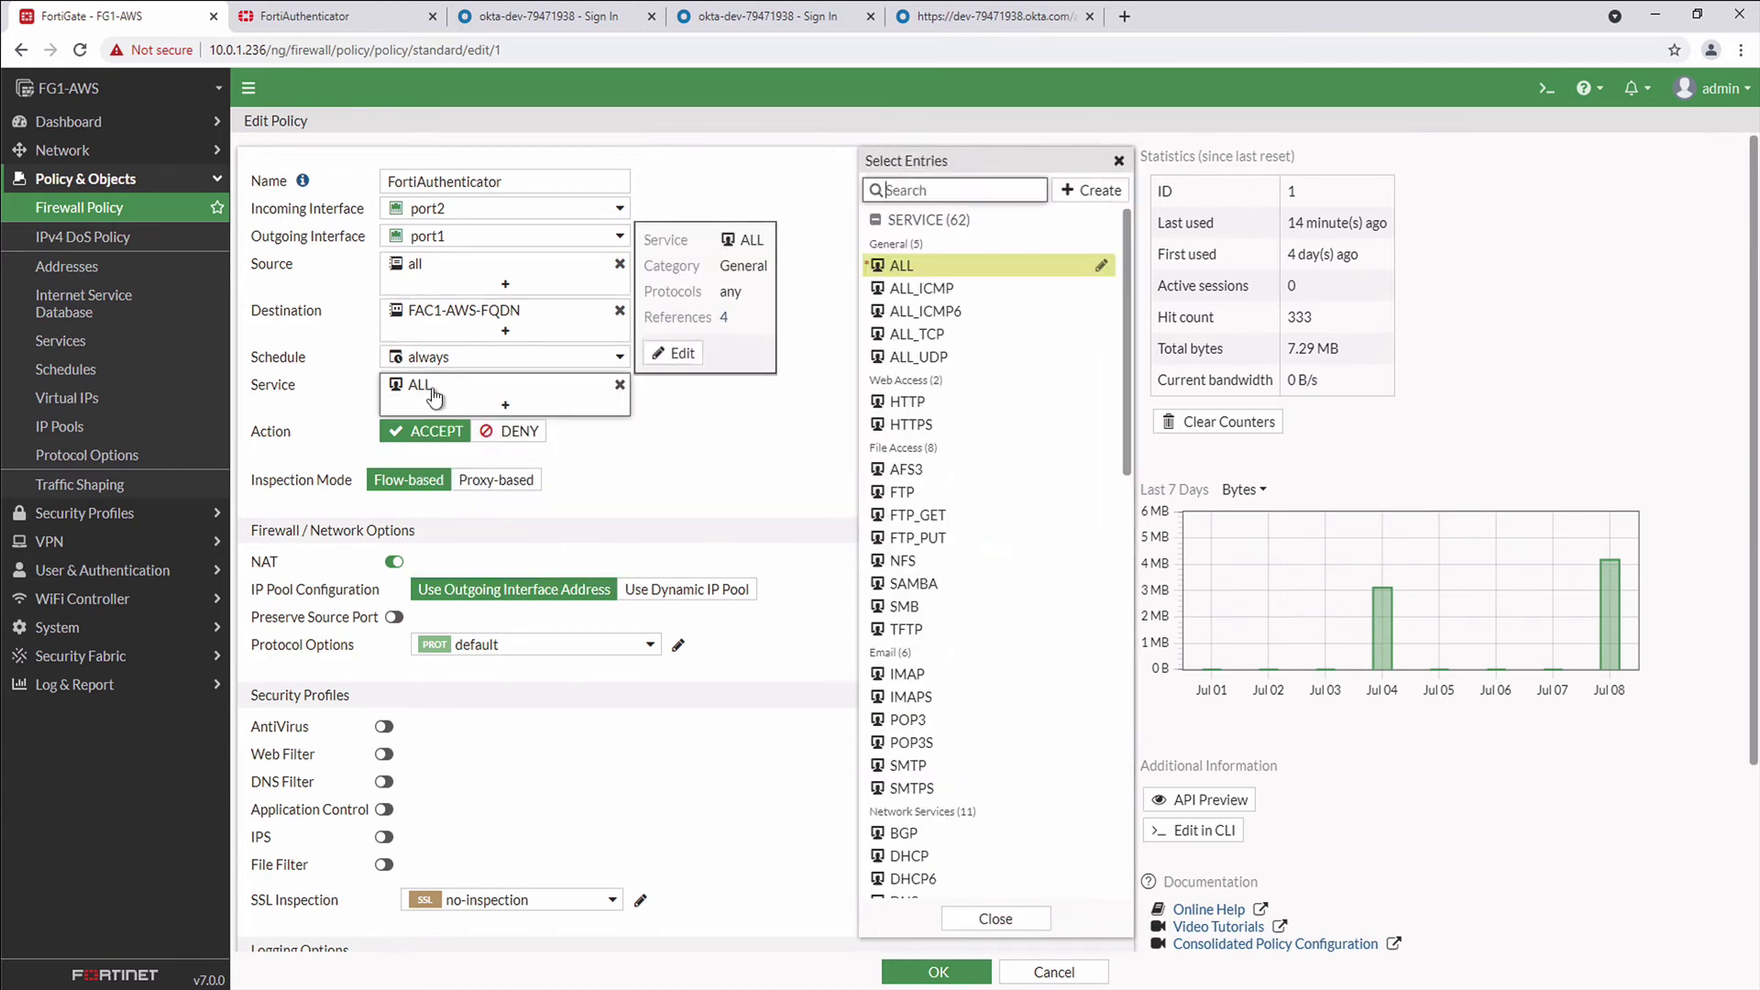
{"action": "left_click", "coordinate": [947, 971]}
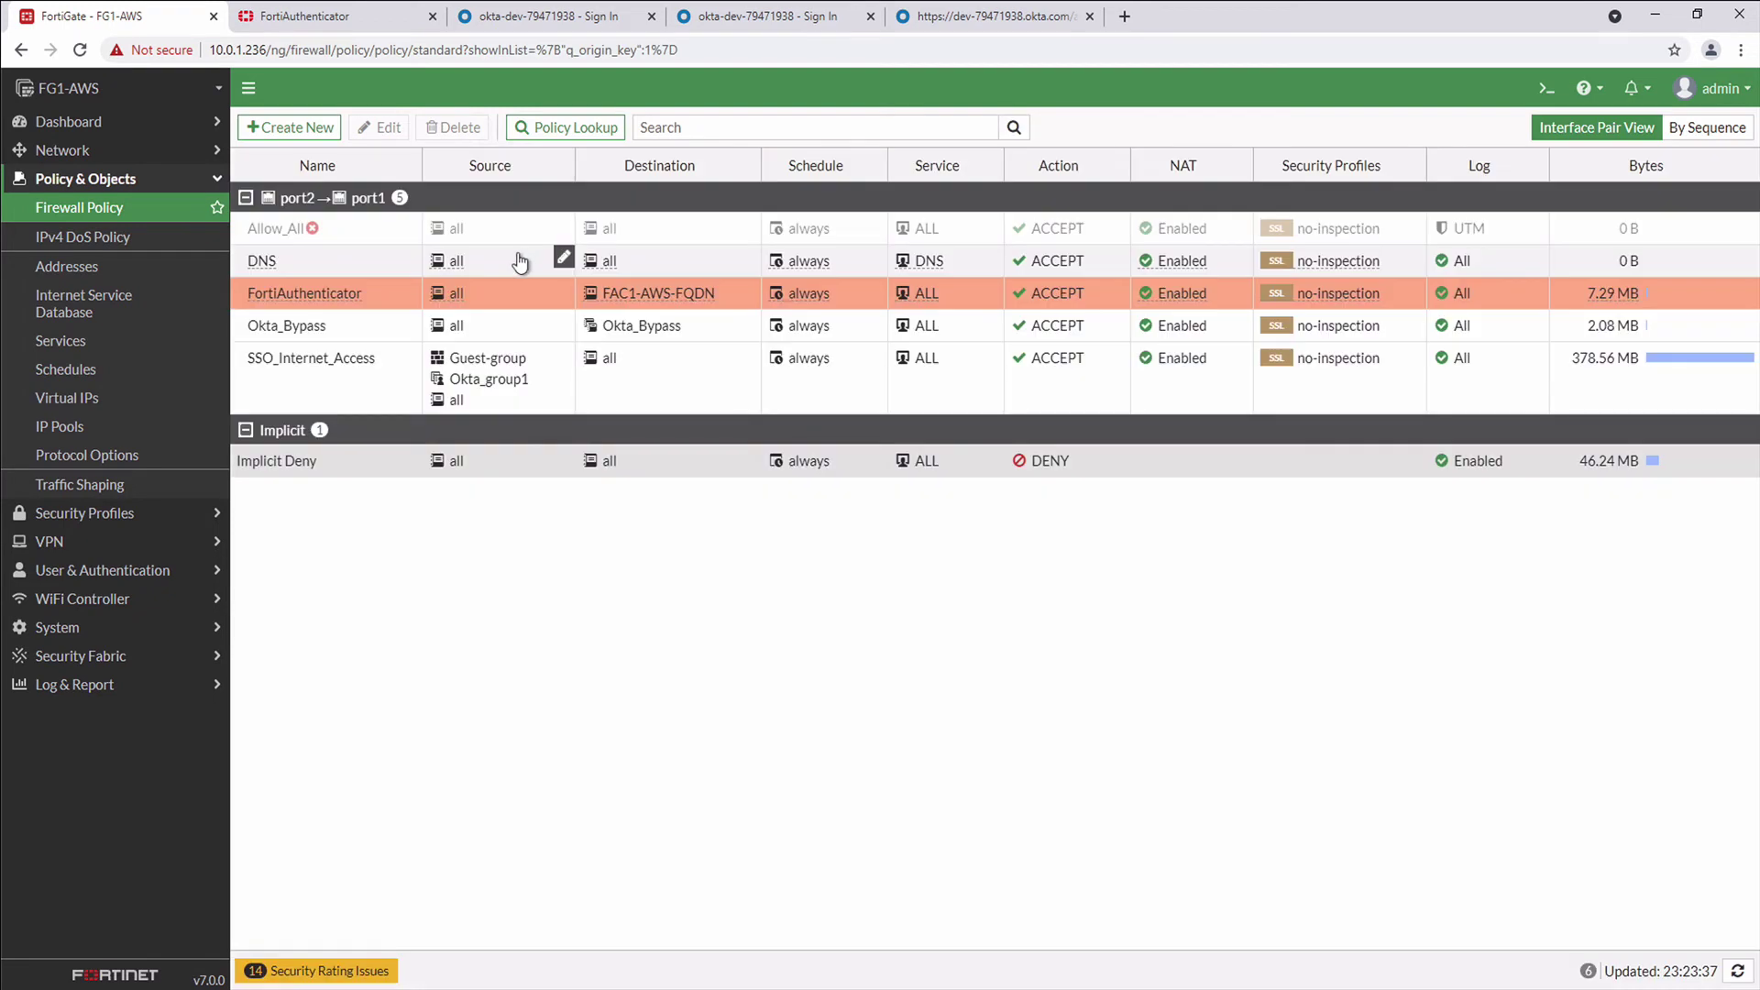
Check the DNS policy, review the destination address group of the Okta_Bypass policy, and accept that policy as configured
{"action": "double_click", "coordinate": [519, 263]}
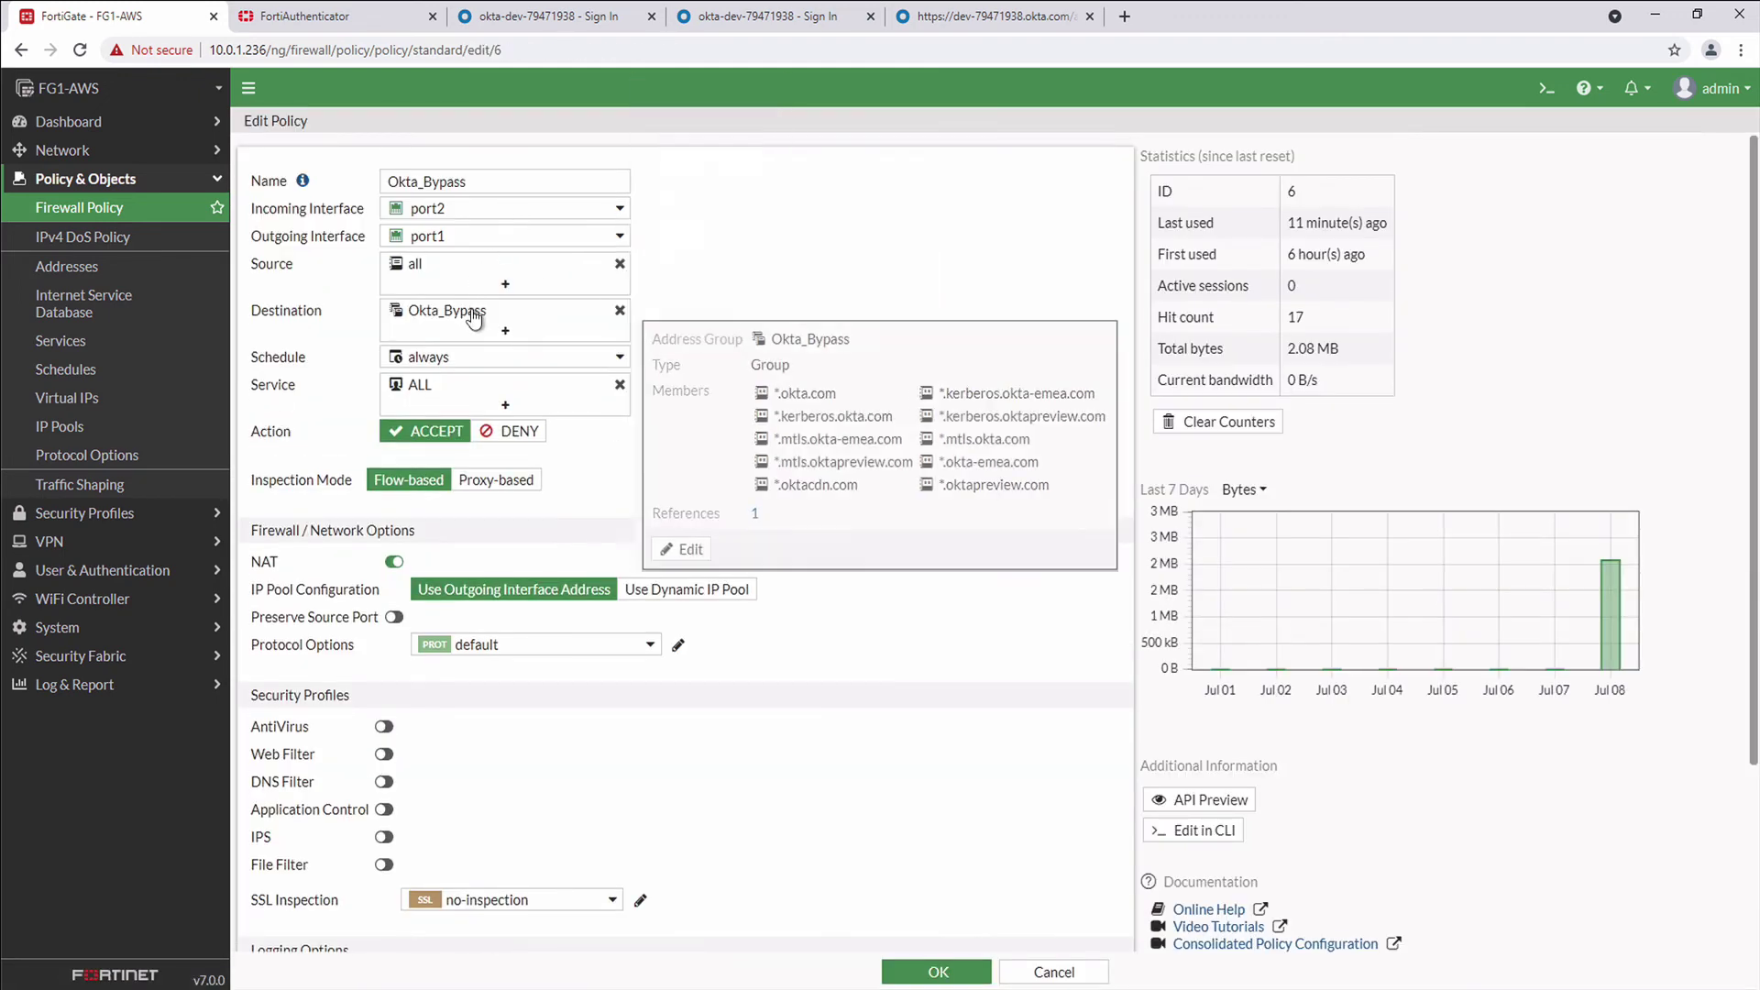
{"action": "left_click", "coordinate": [474, 318]}
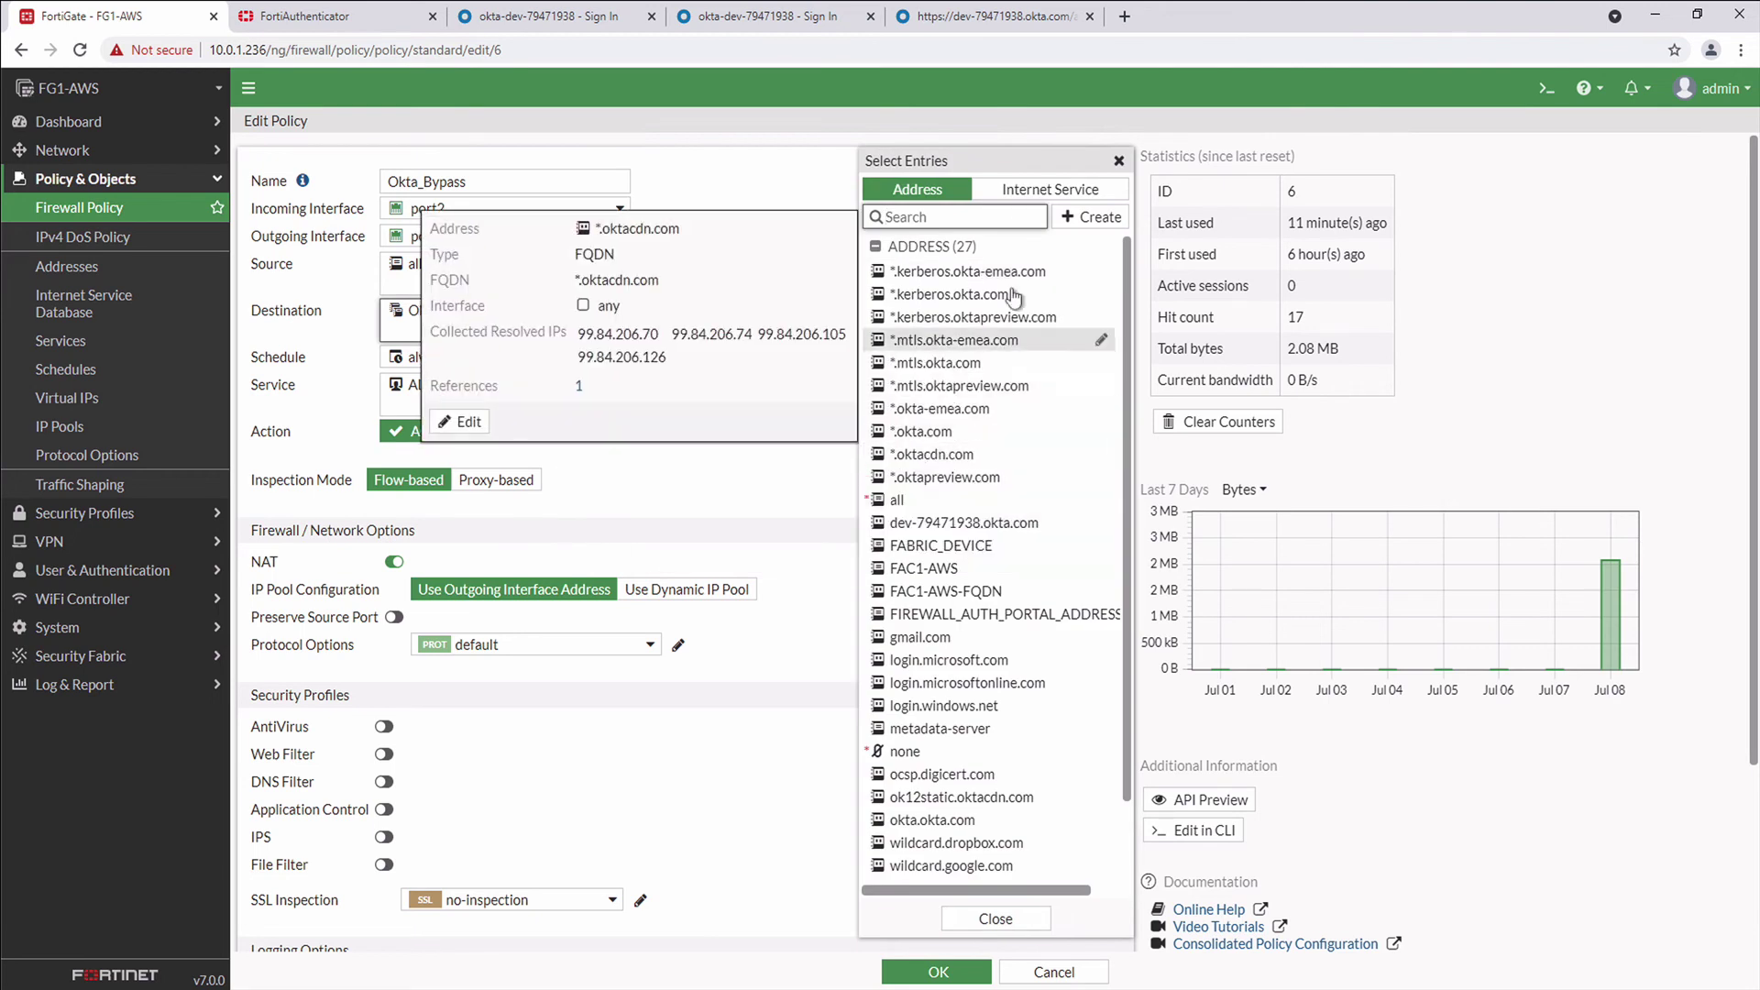
{"action": "scroll", "coordinate": [971, 733], "scroll_direction": "down", "scroll_amount": 2}
{"action": "mouse_move", "coordinate": [928, 871]}
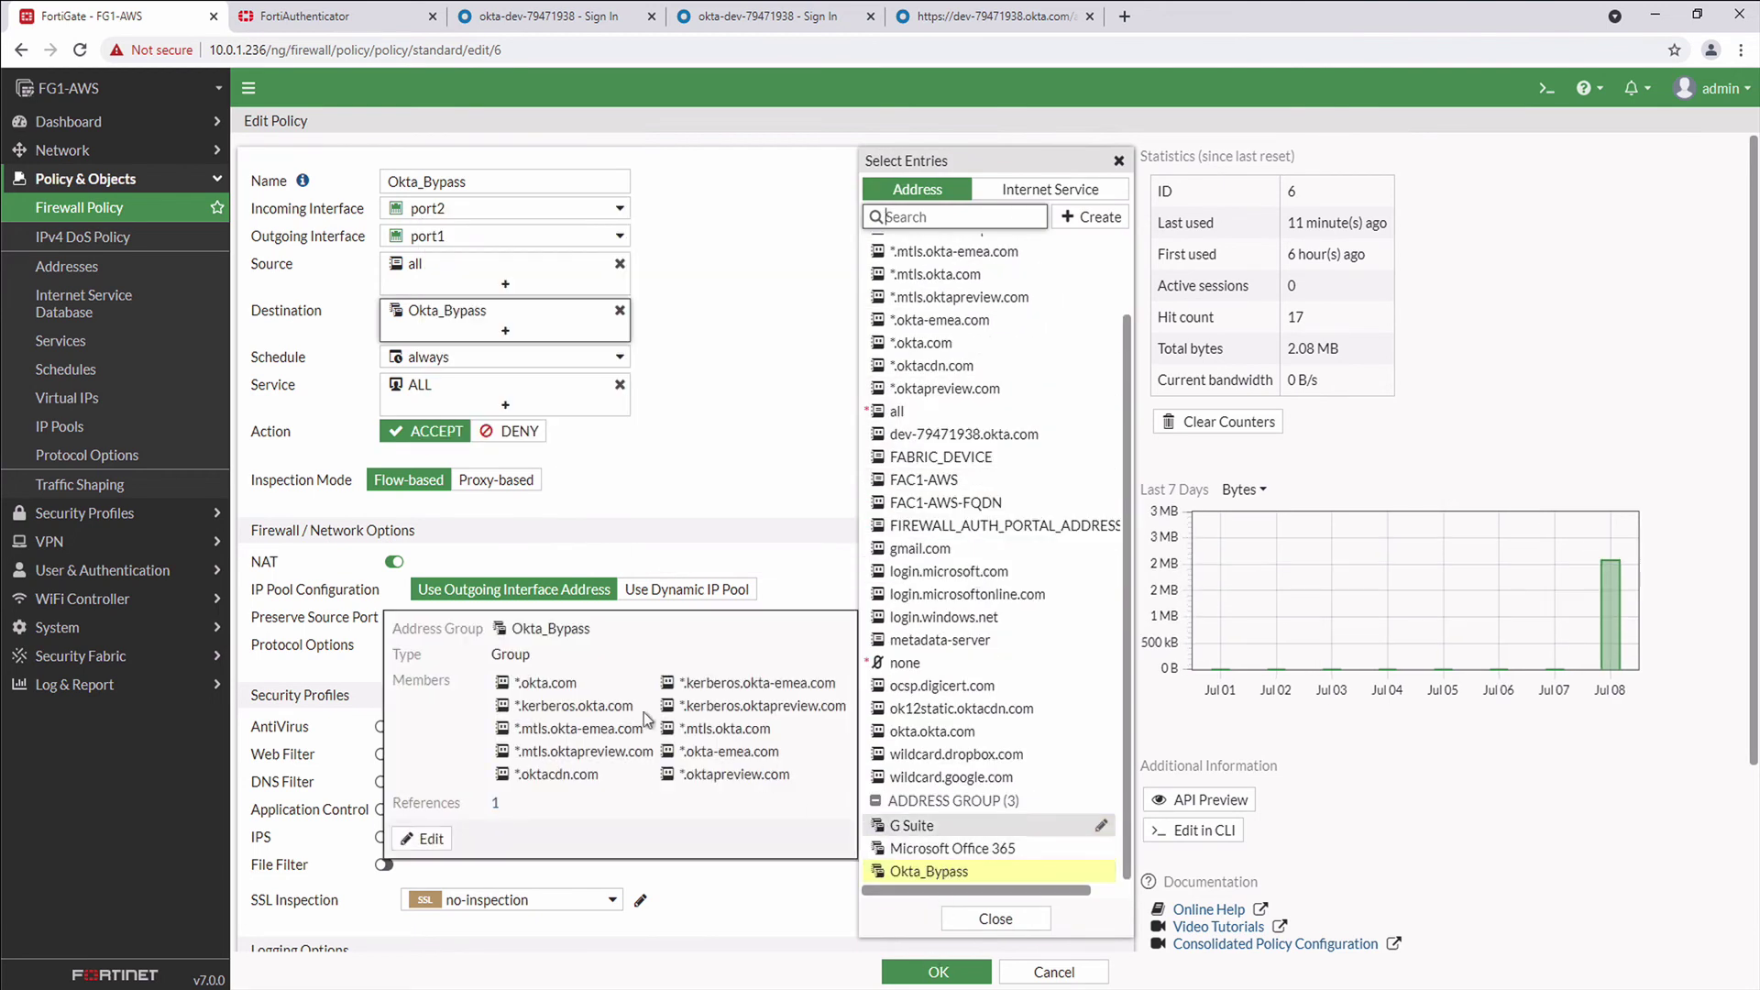
{"action": "left_click", "coordinate": [996, 918]}
{"action": "left_click", "coordinate": [937, 972]}
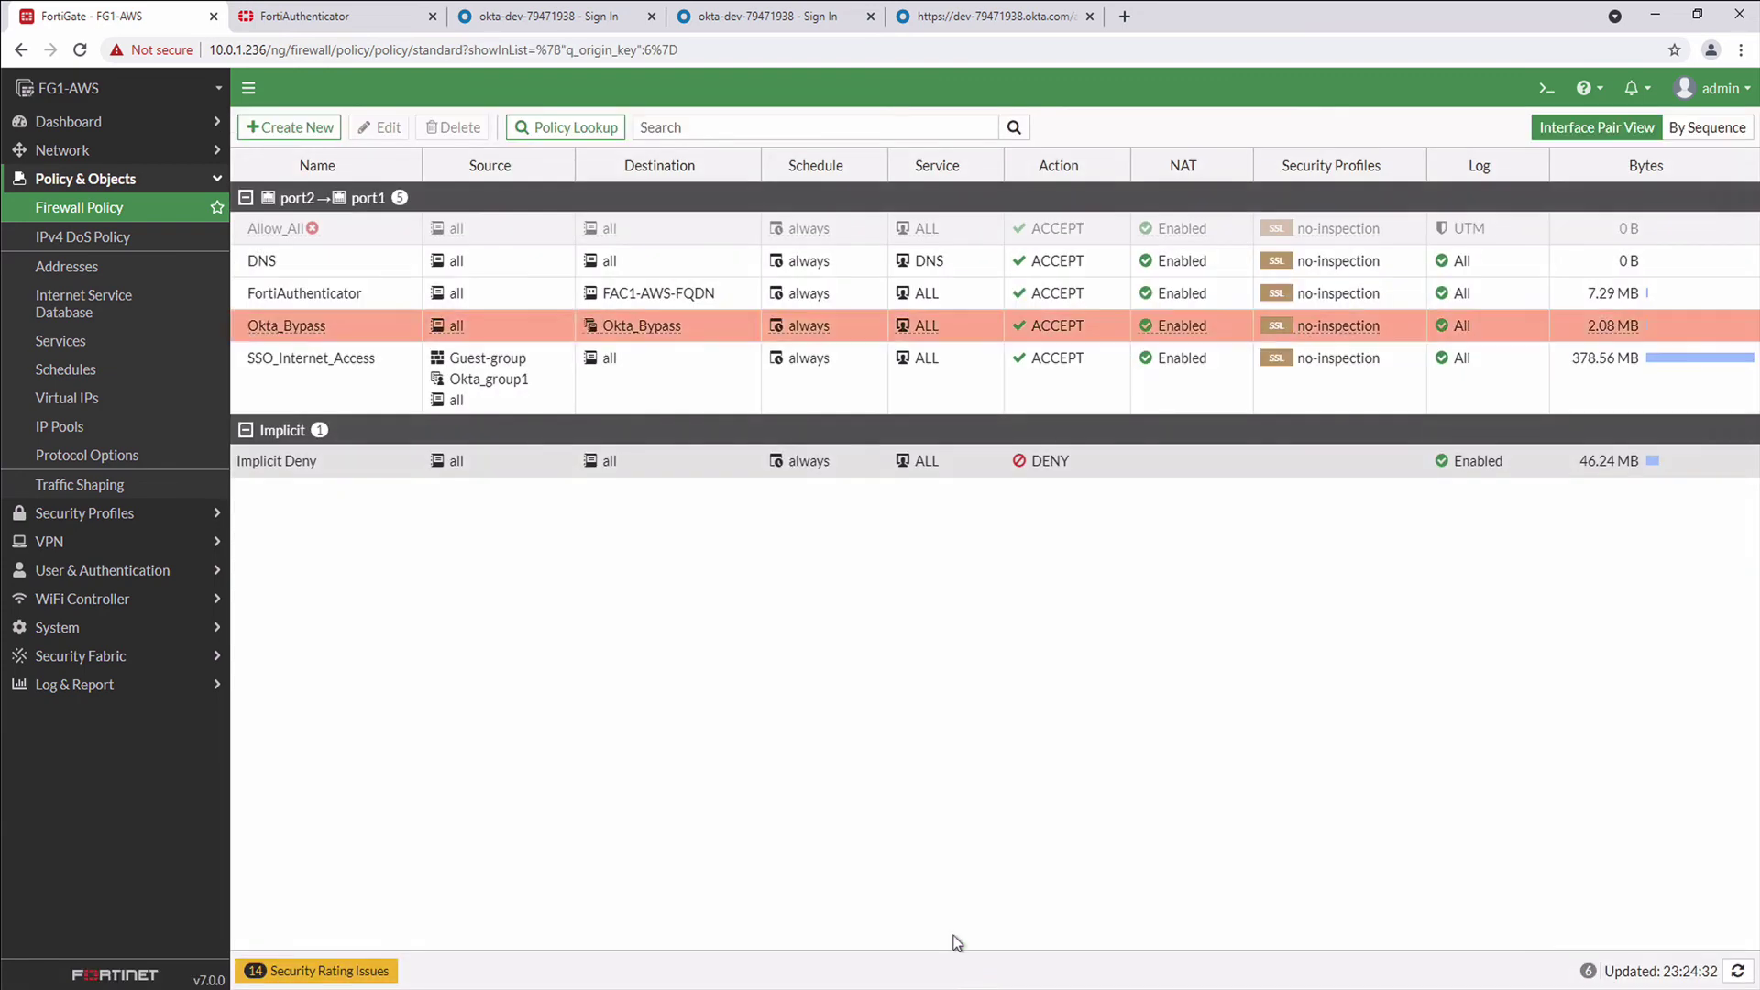
Open the SSO_Internet_Access policy and examine its source addresses and the user groups selected as source
{"action": "double_click", "coordinate": [388, 392]}
{"action": "double_click", "coordinate": [390, 392]}
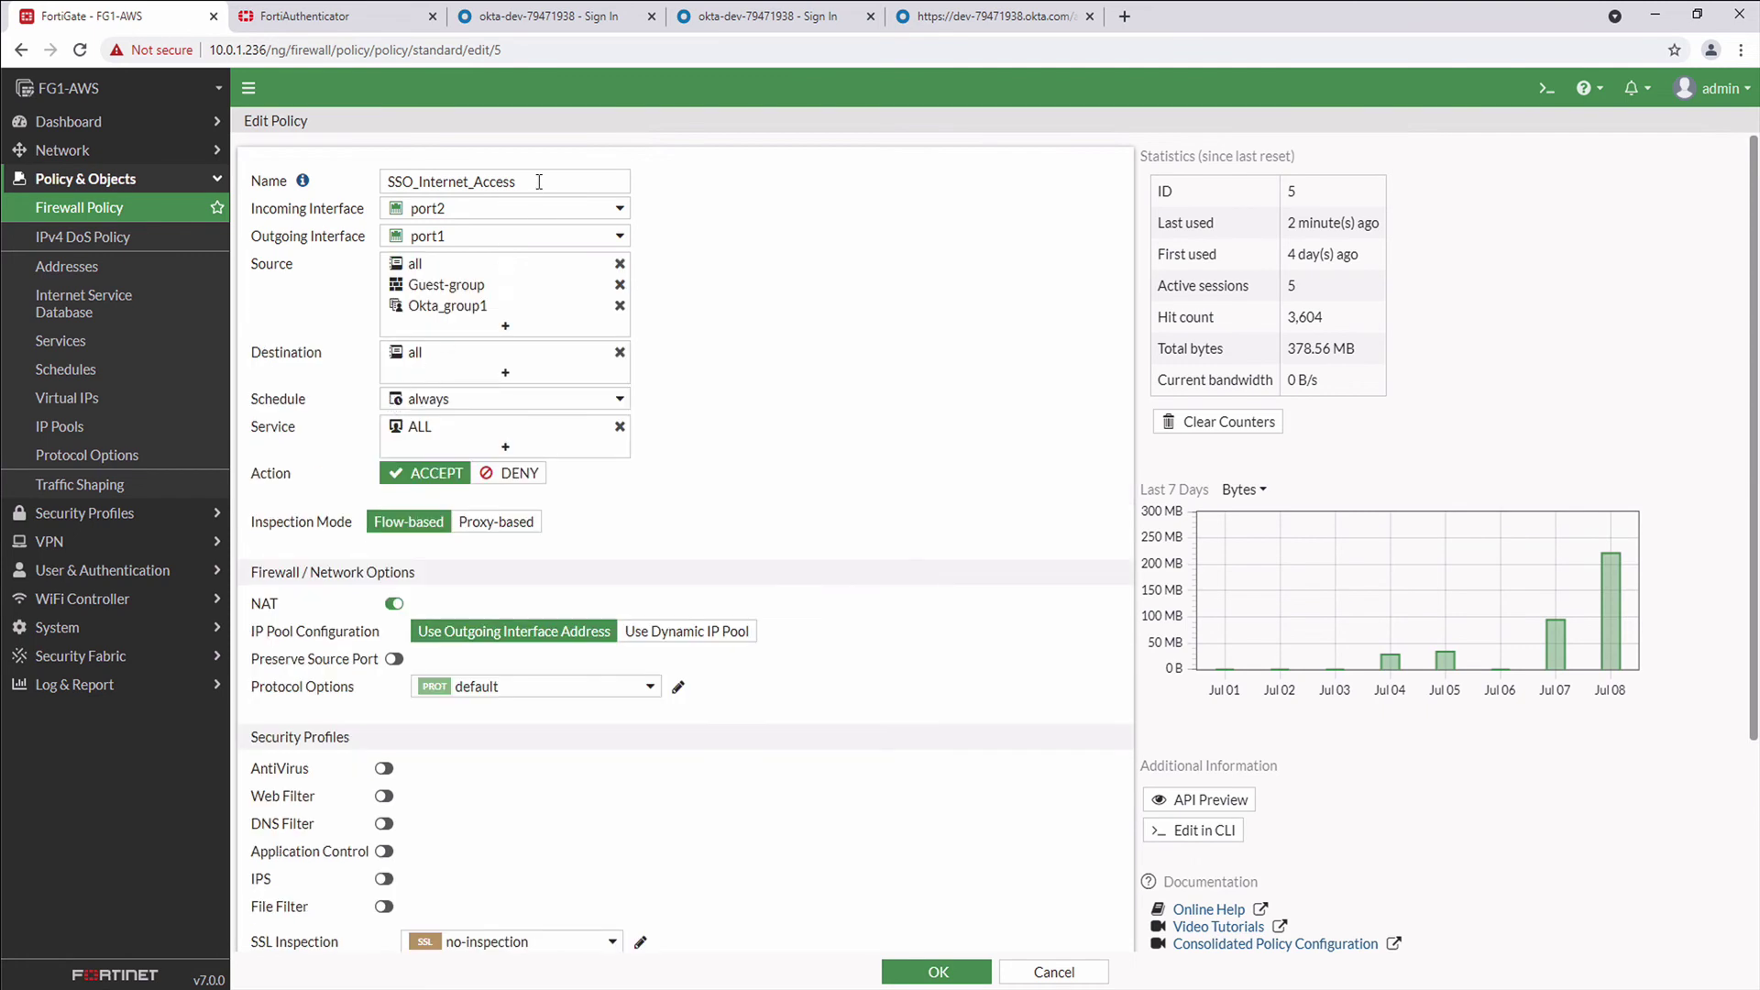
{"action": "left_click", "coordinate": [509, 292]}
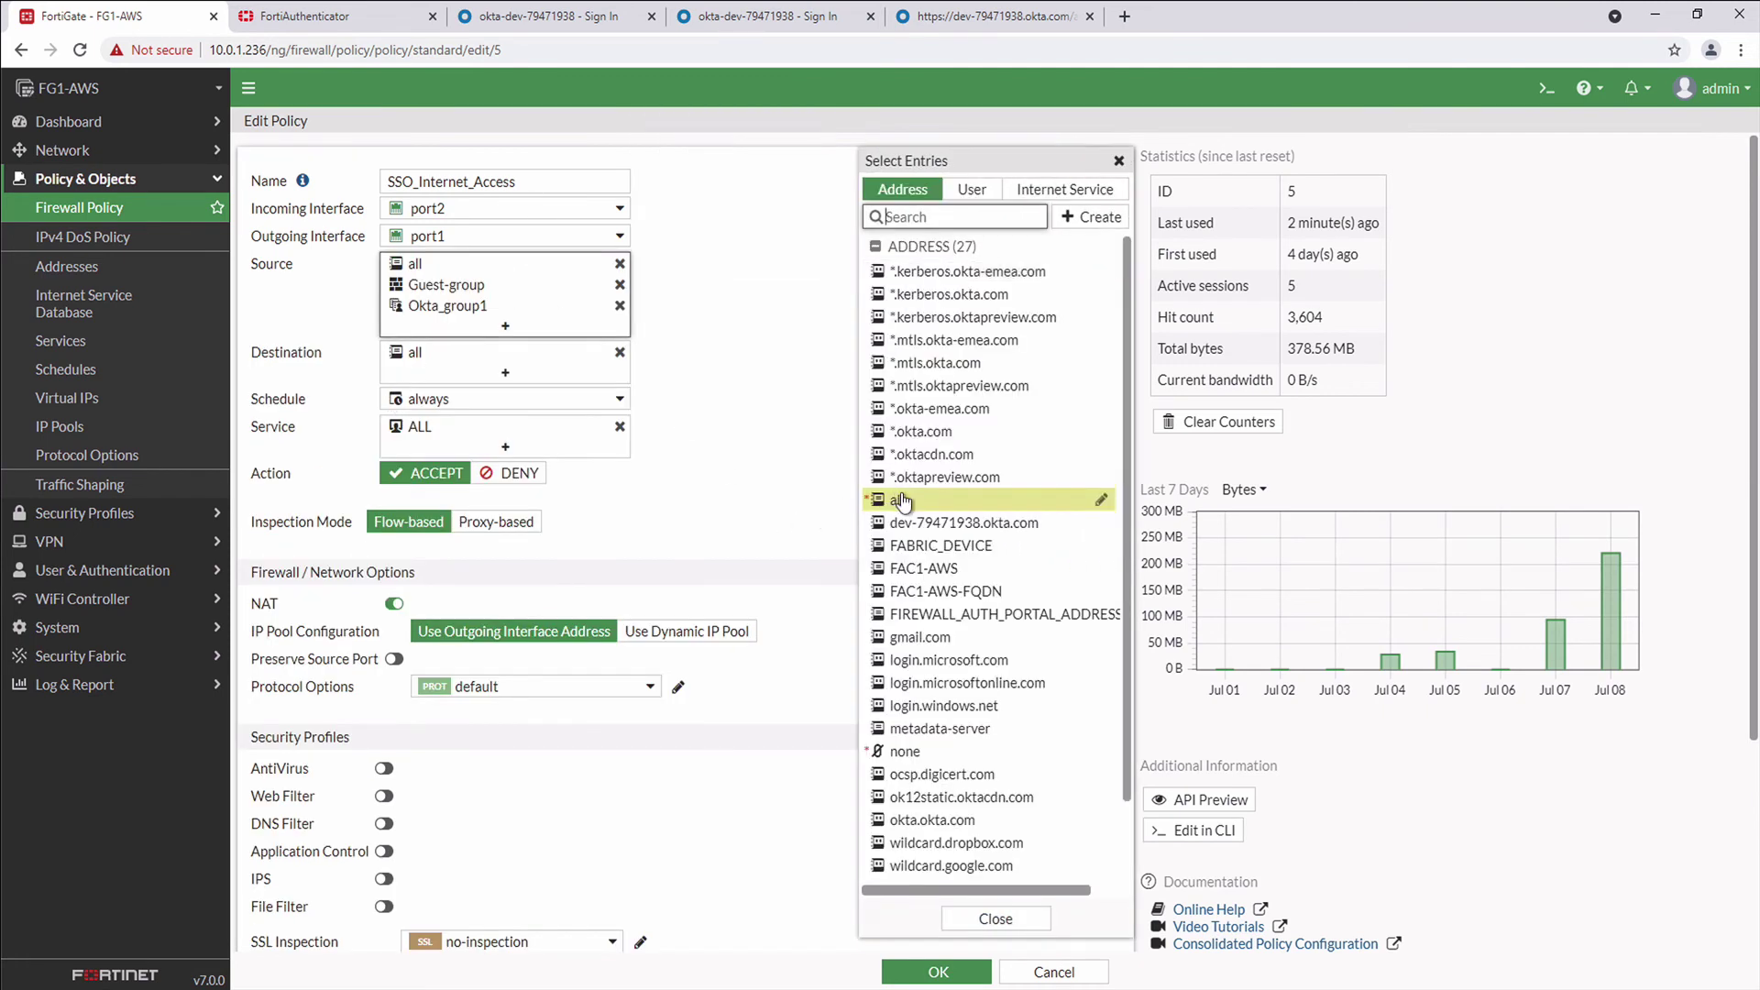
{"action": "left_click", "coordinate": [977, 194]}
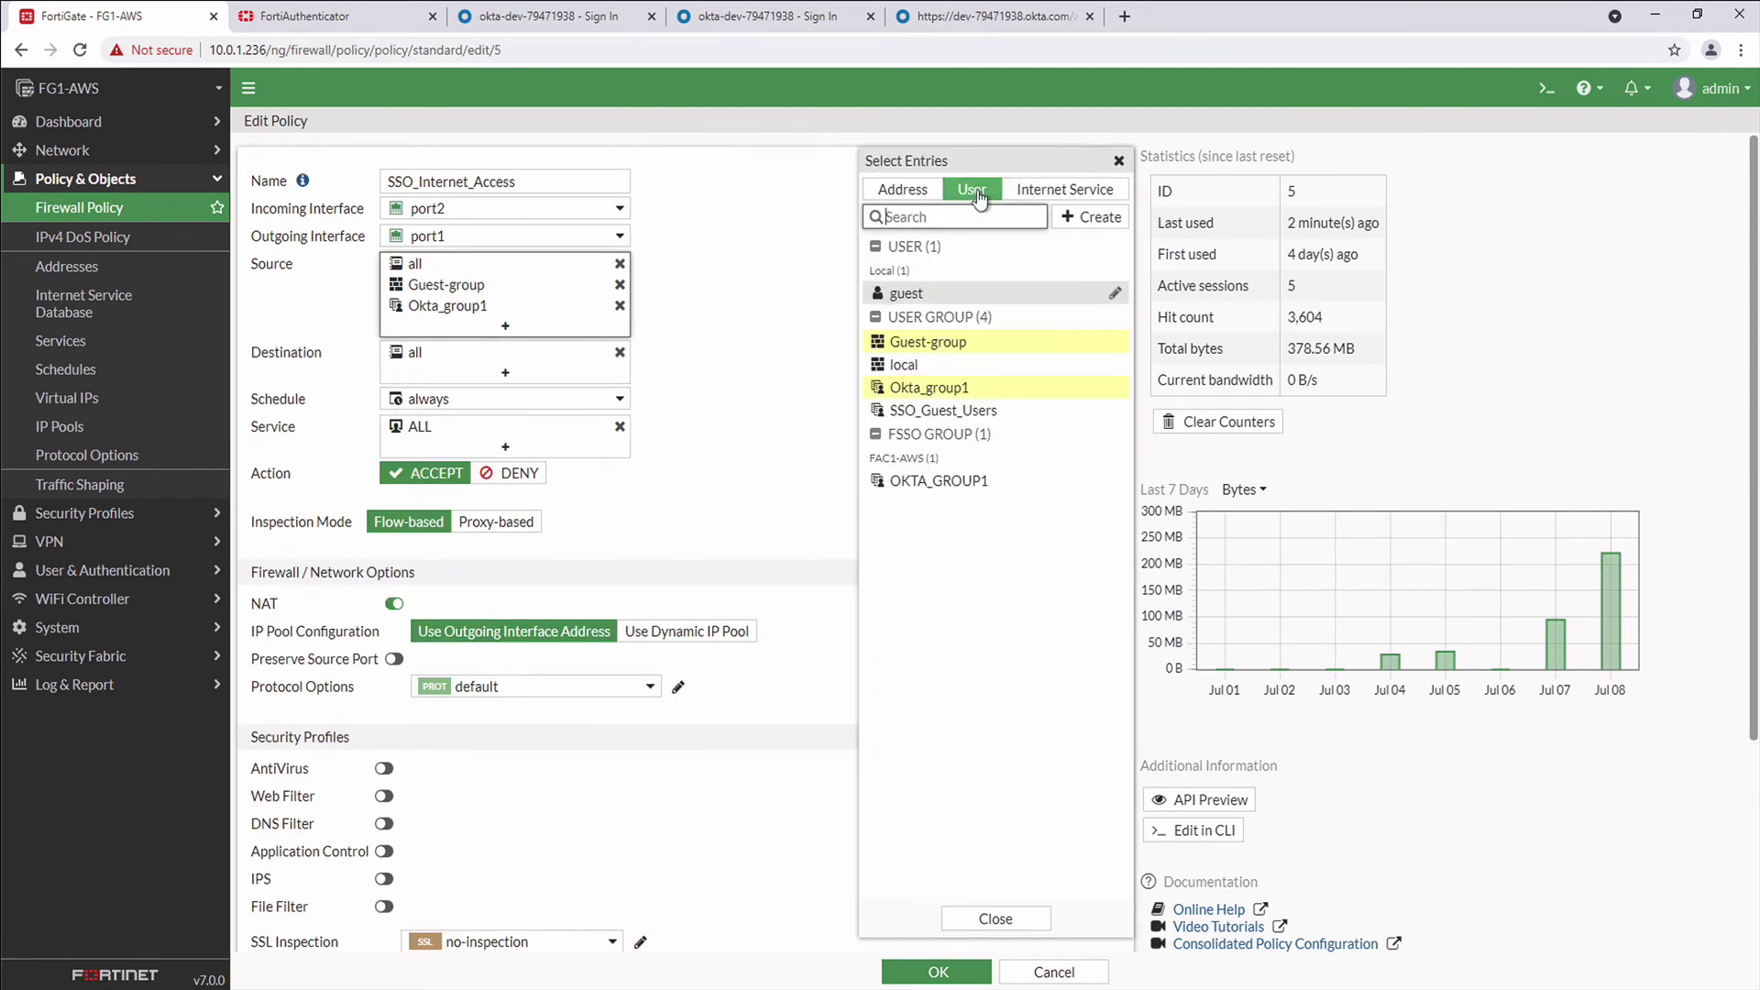
{"action": "mouse_move", "coordinate": [944, 346]}
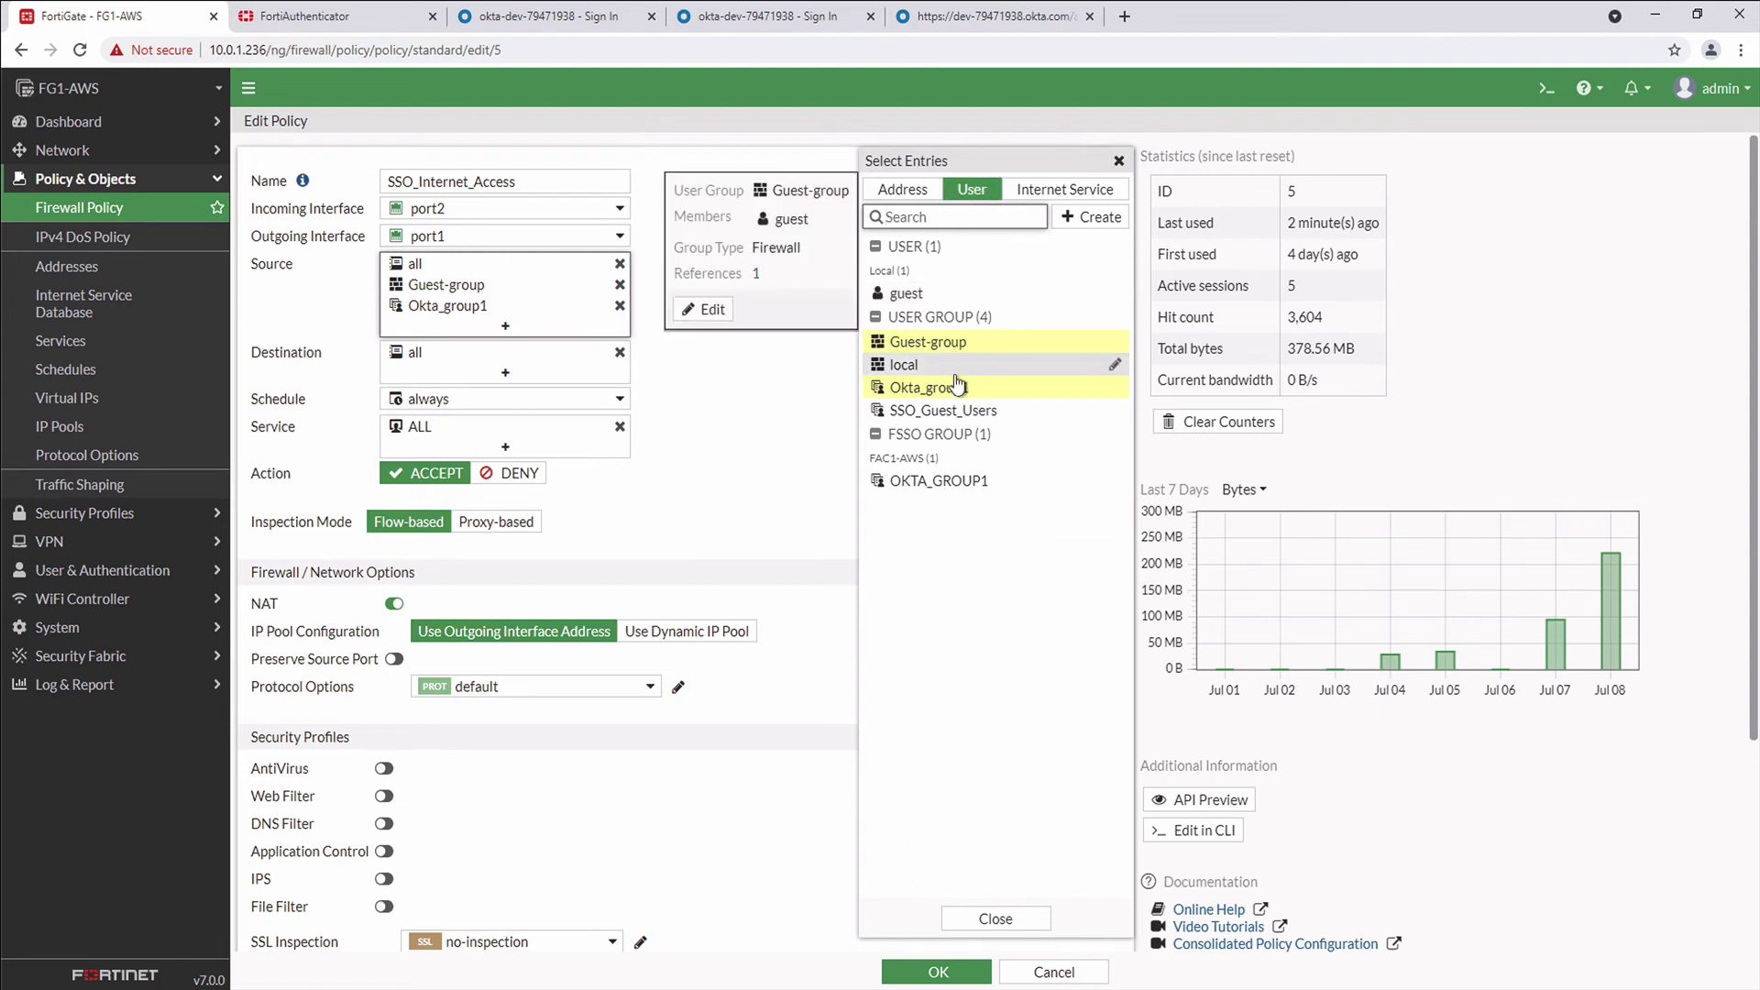
{"action": "mouse_move", "coordinate": [958, 394]}
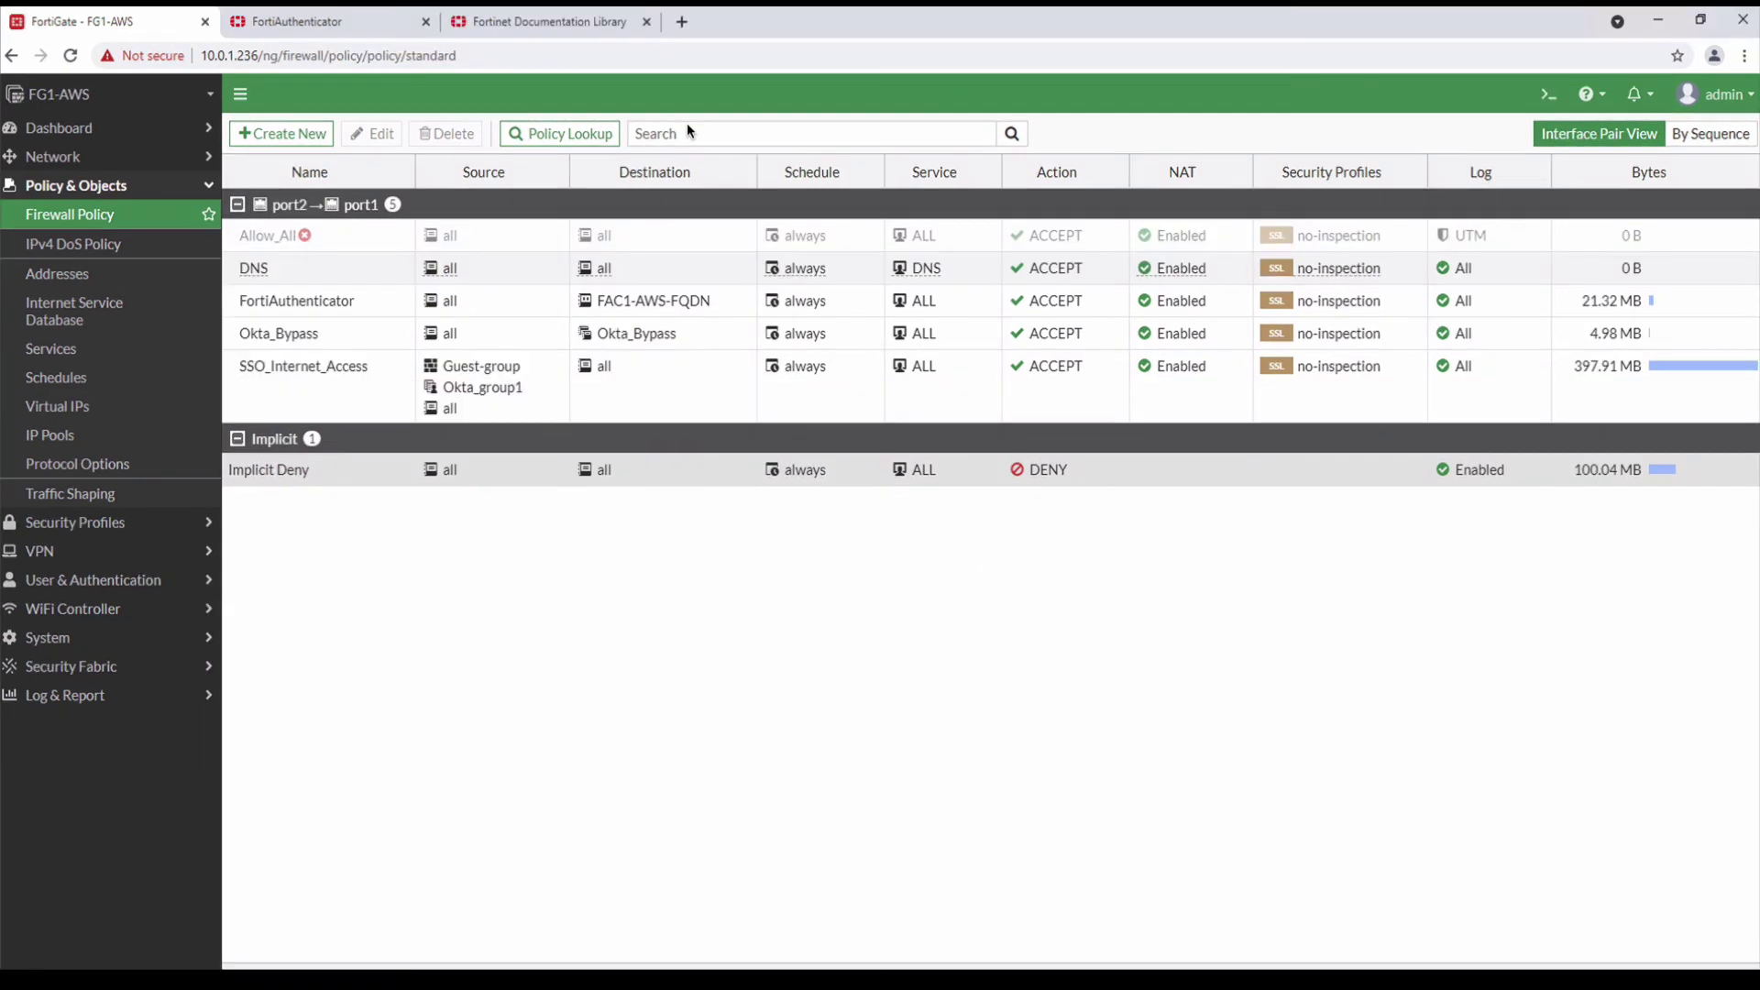
In the Fortinet Documentation Library, open the FortiAuthenticator 6.3.0 Cookbook page Configuring FSSO on FortiGate under SAML FSSO with FortiAuthenticator and Okta
{"action": "left_click", "coordinate": [565, 26]}
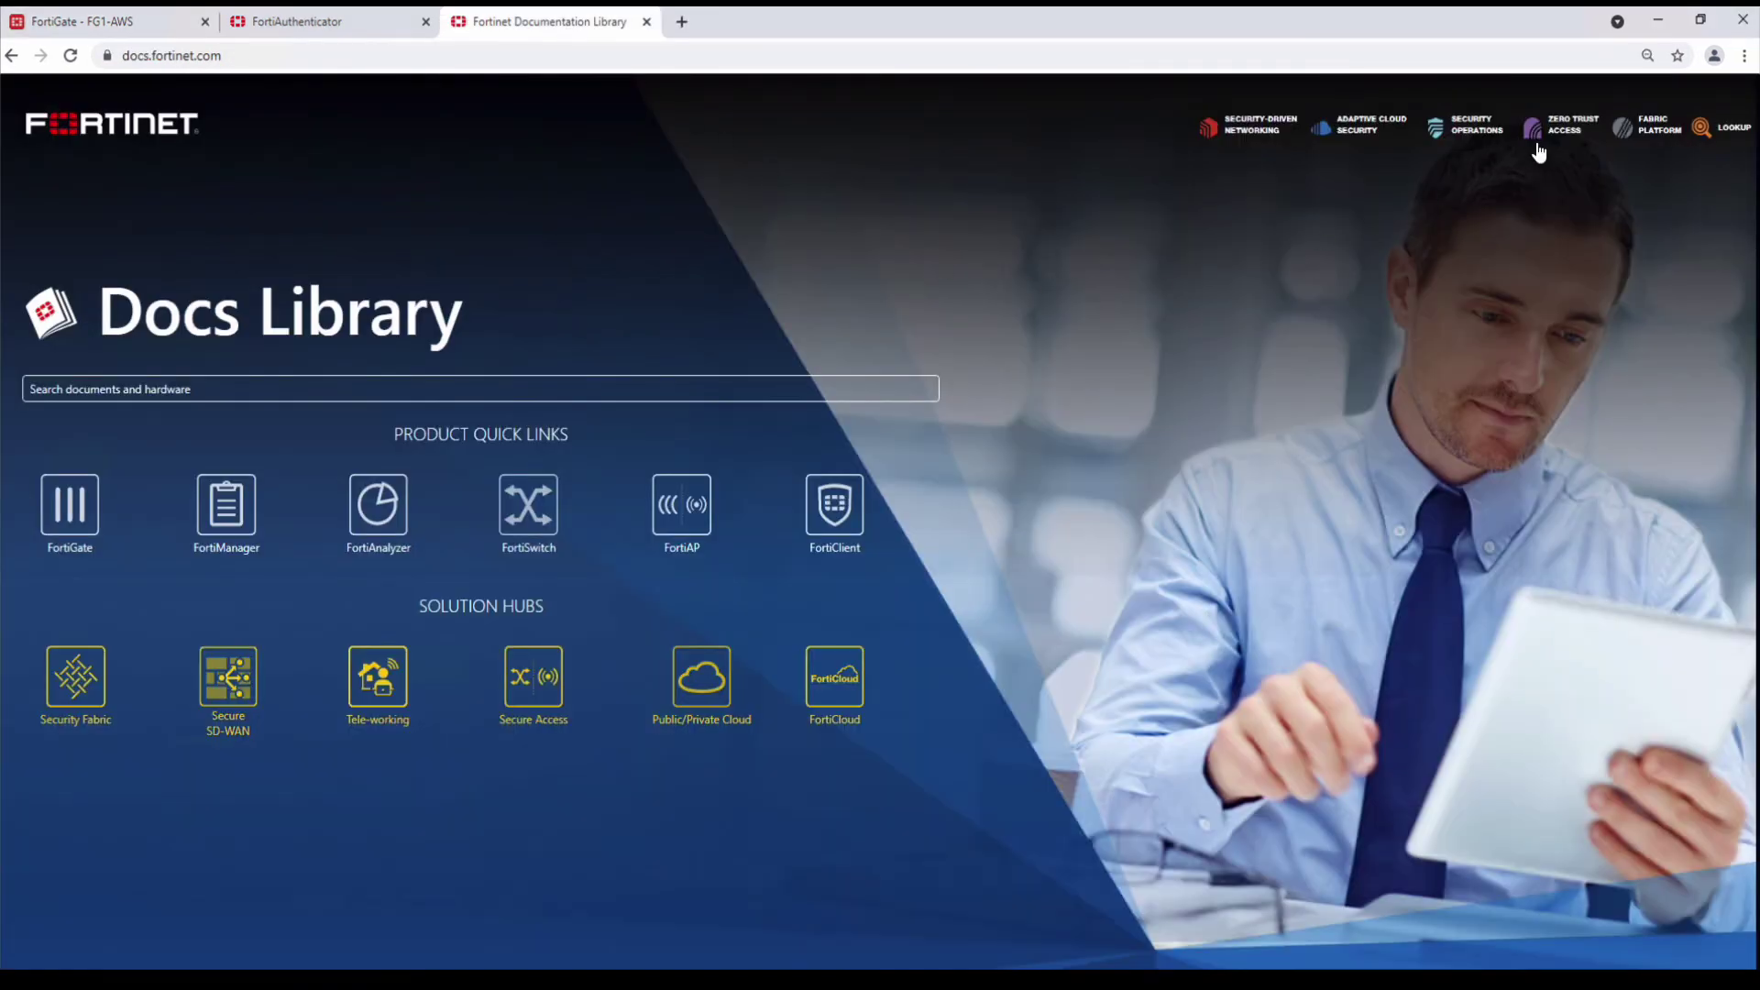
{"action": "mouse_move", "coordinate": [1553, 134]}
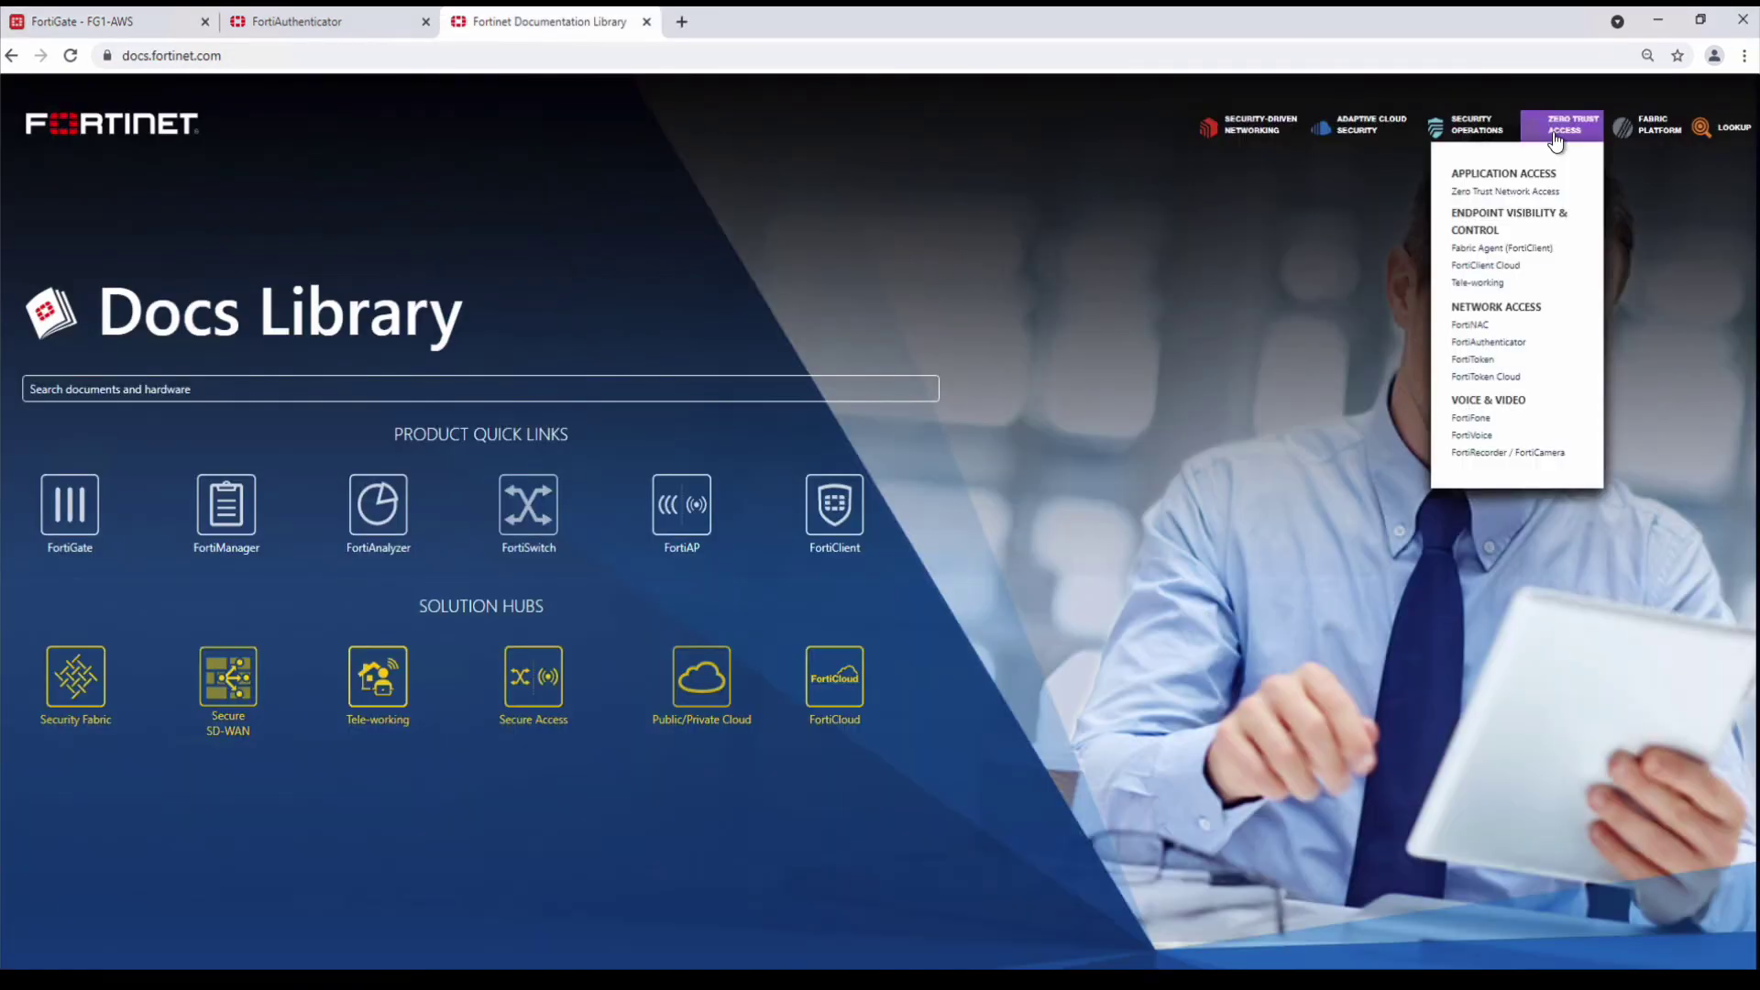
{"action": "left_click", "coordinate": [1511, 339]}
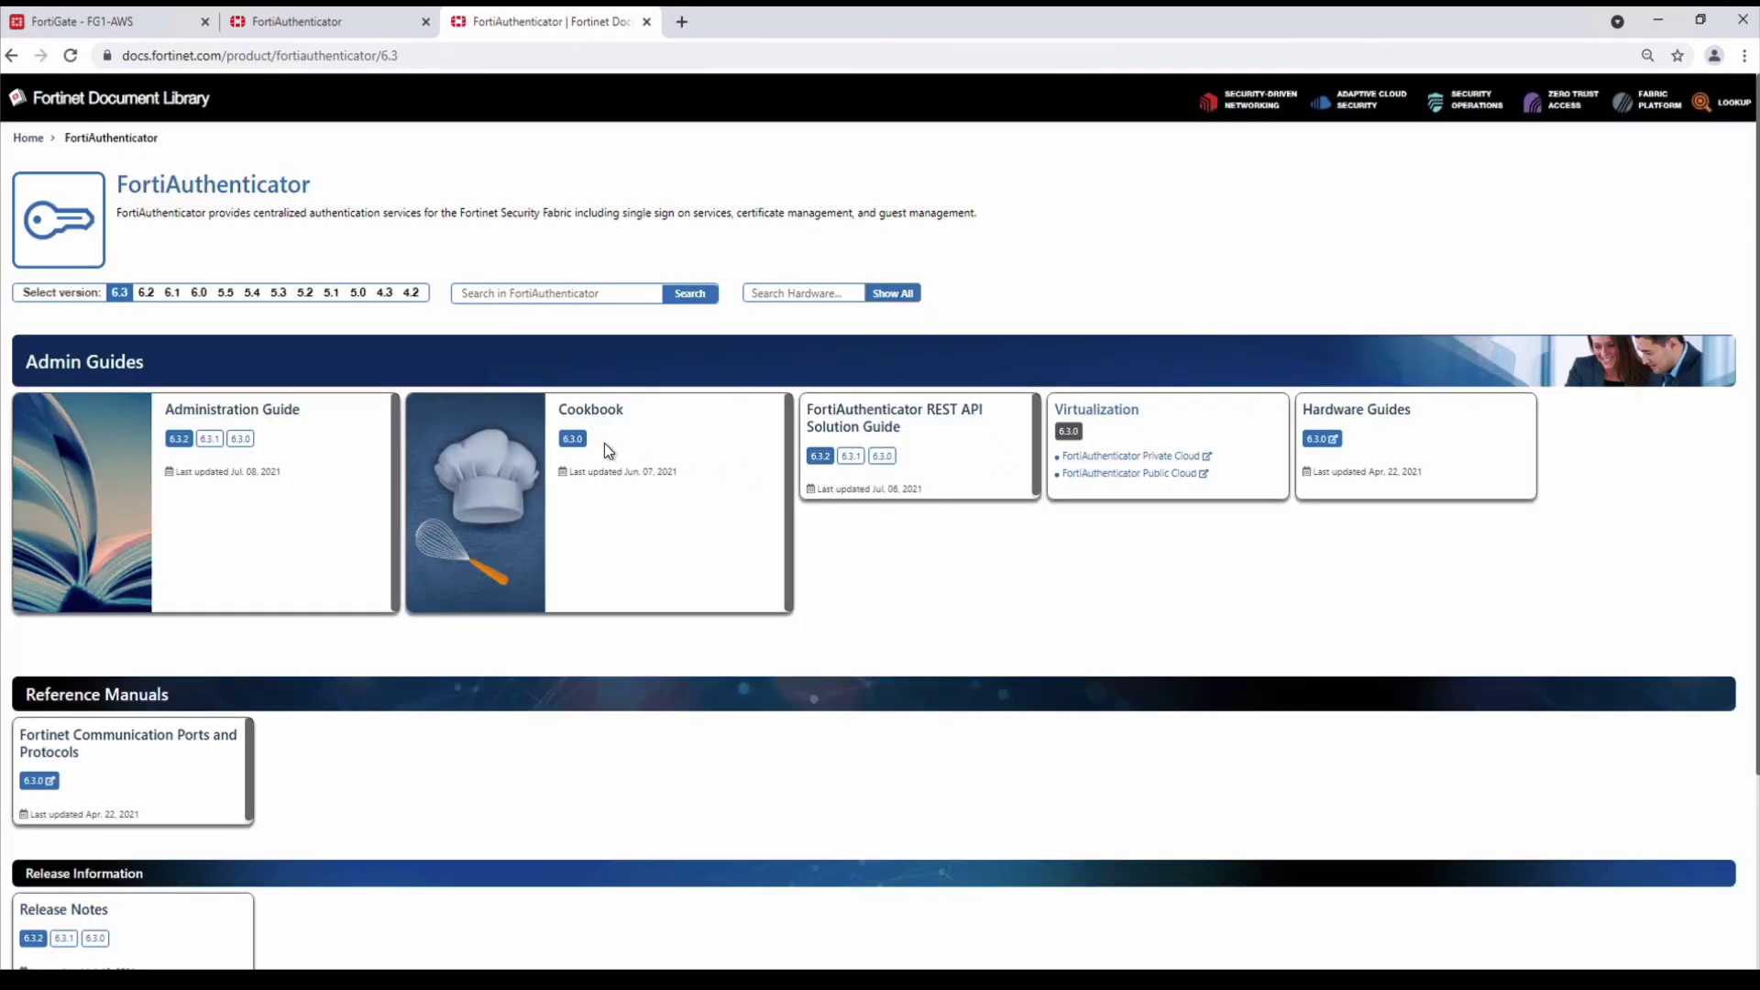
{"action": "left_click", "coordinate": [572, 439]}
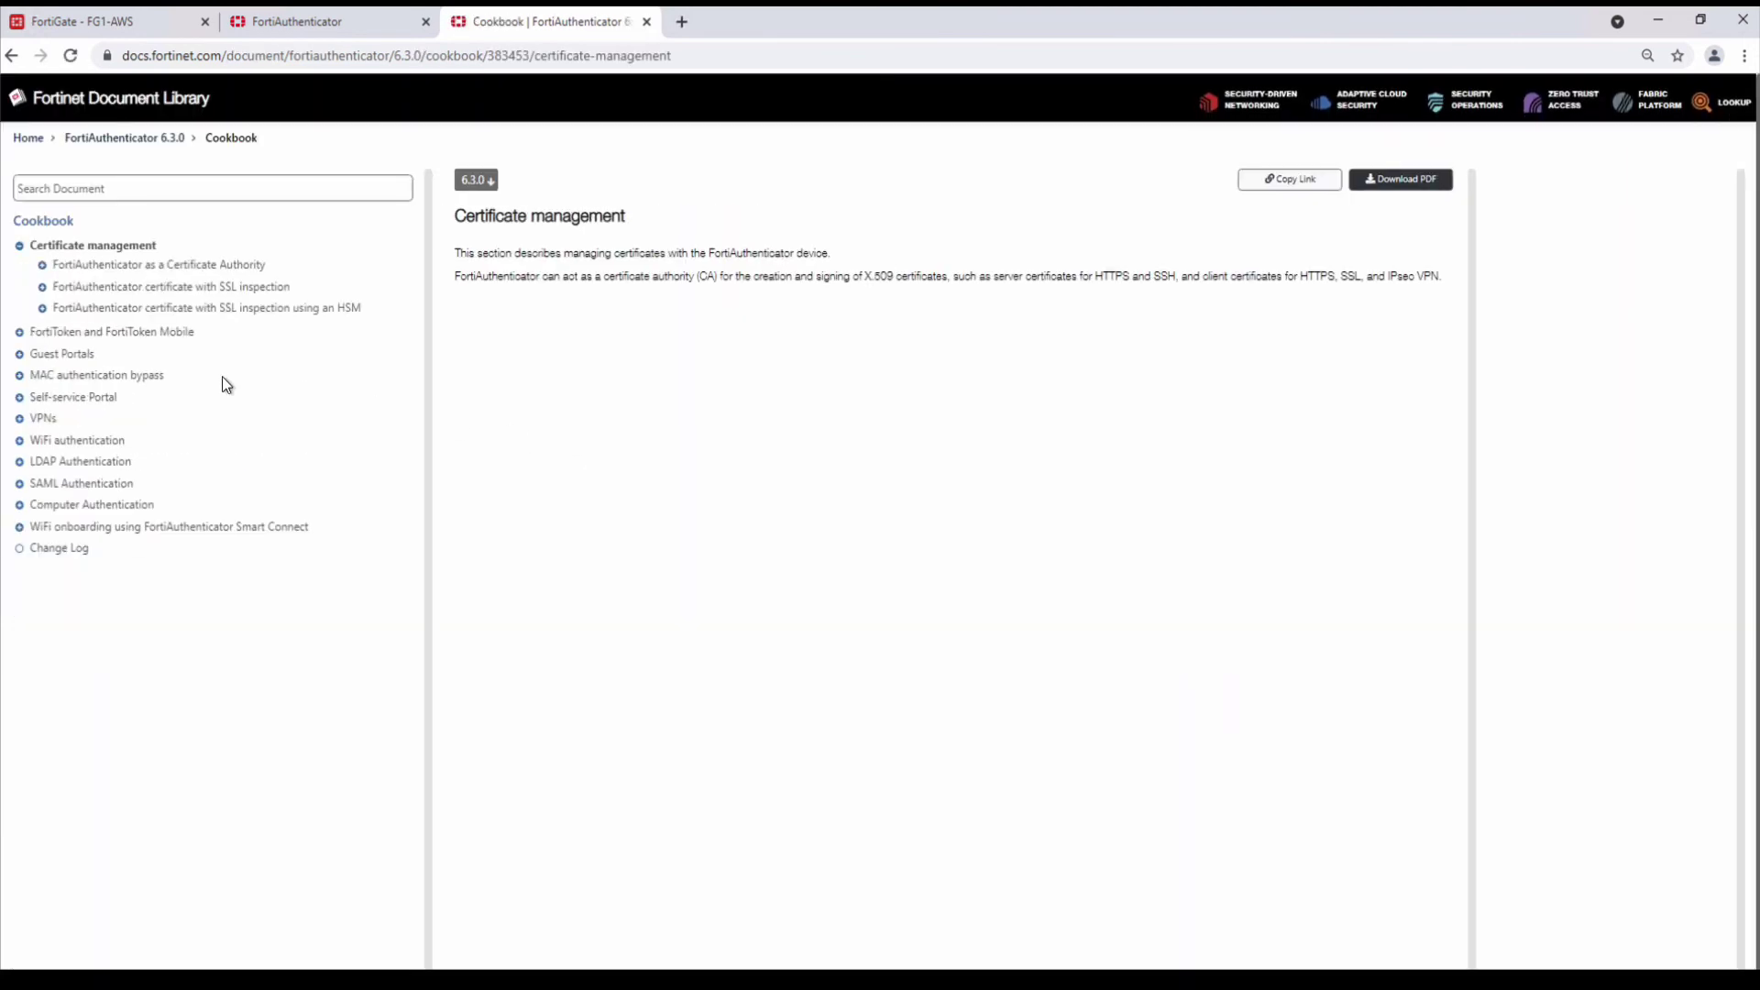
{"action": "left_click", "coordinate": [113, 484]}
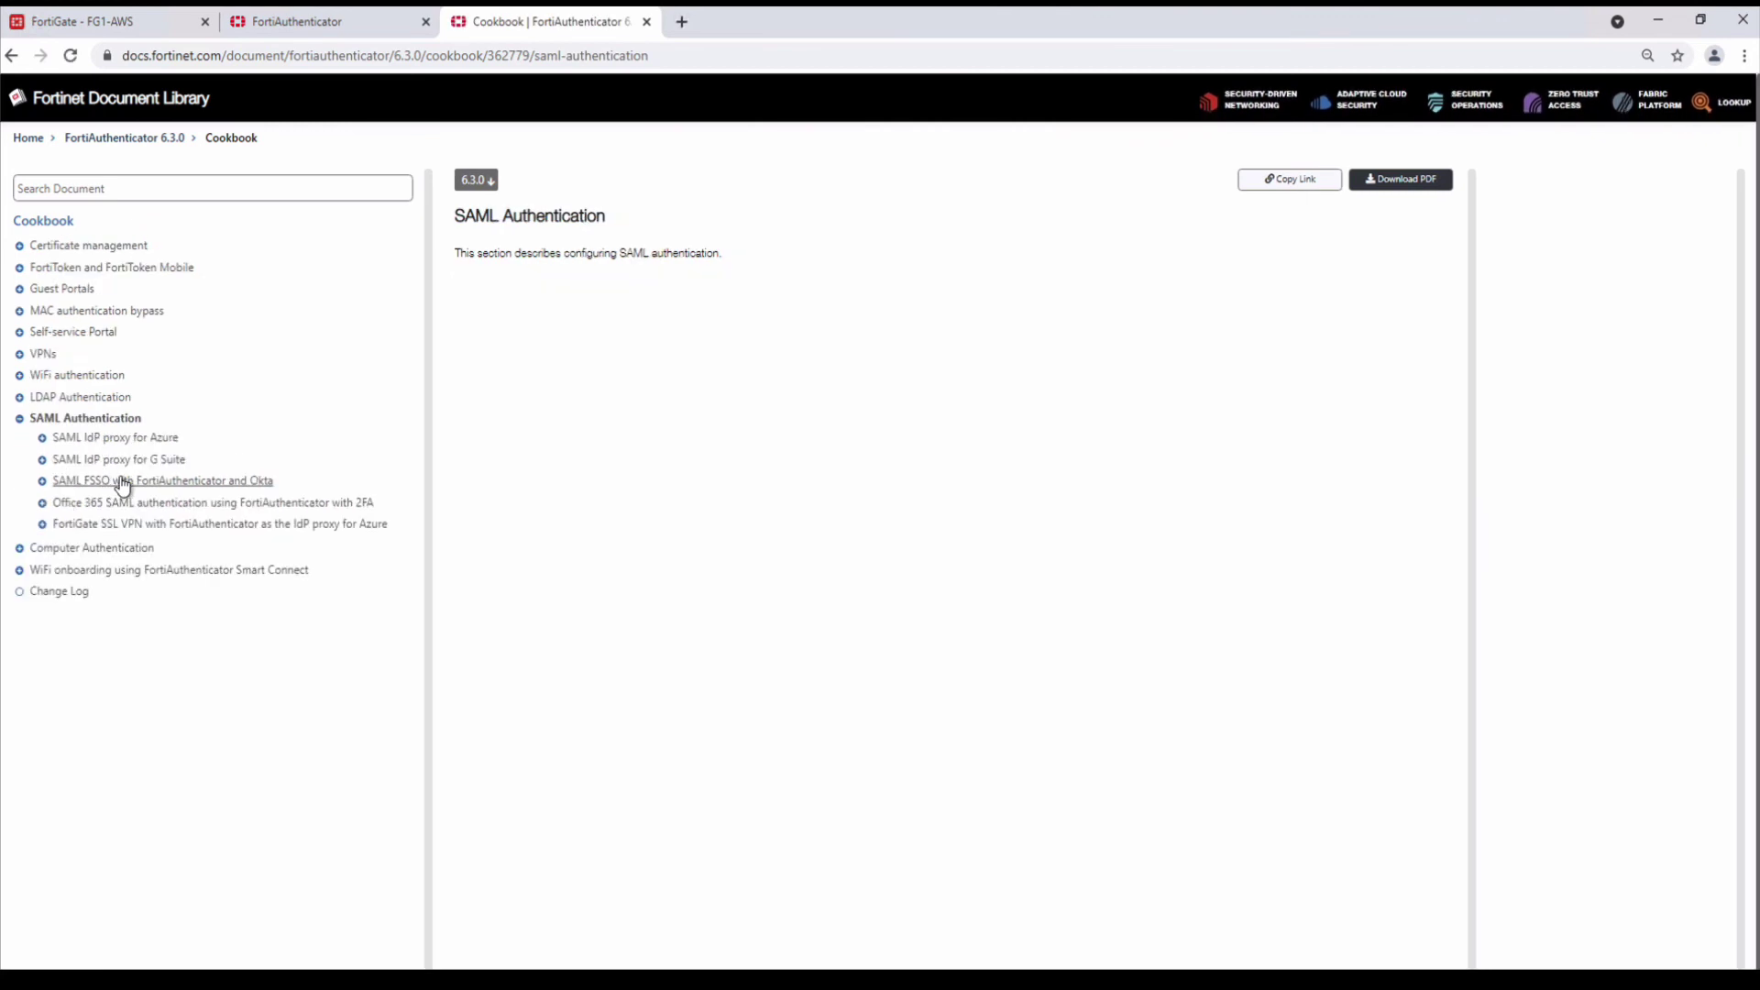
{"action": "left_click", "coordinate": [124, 482]}
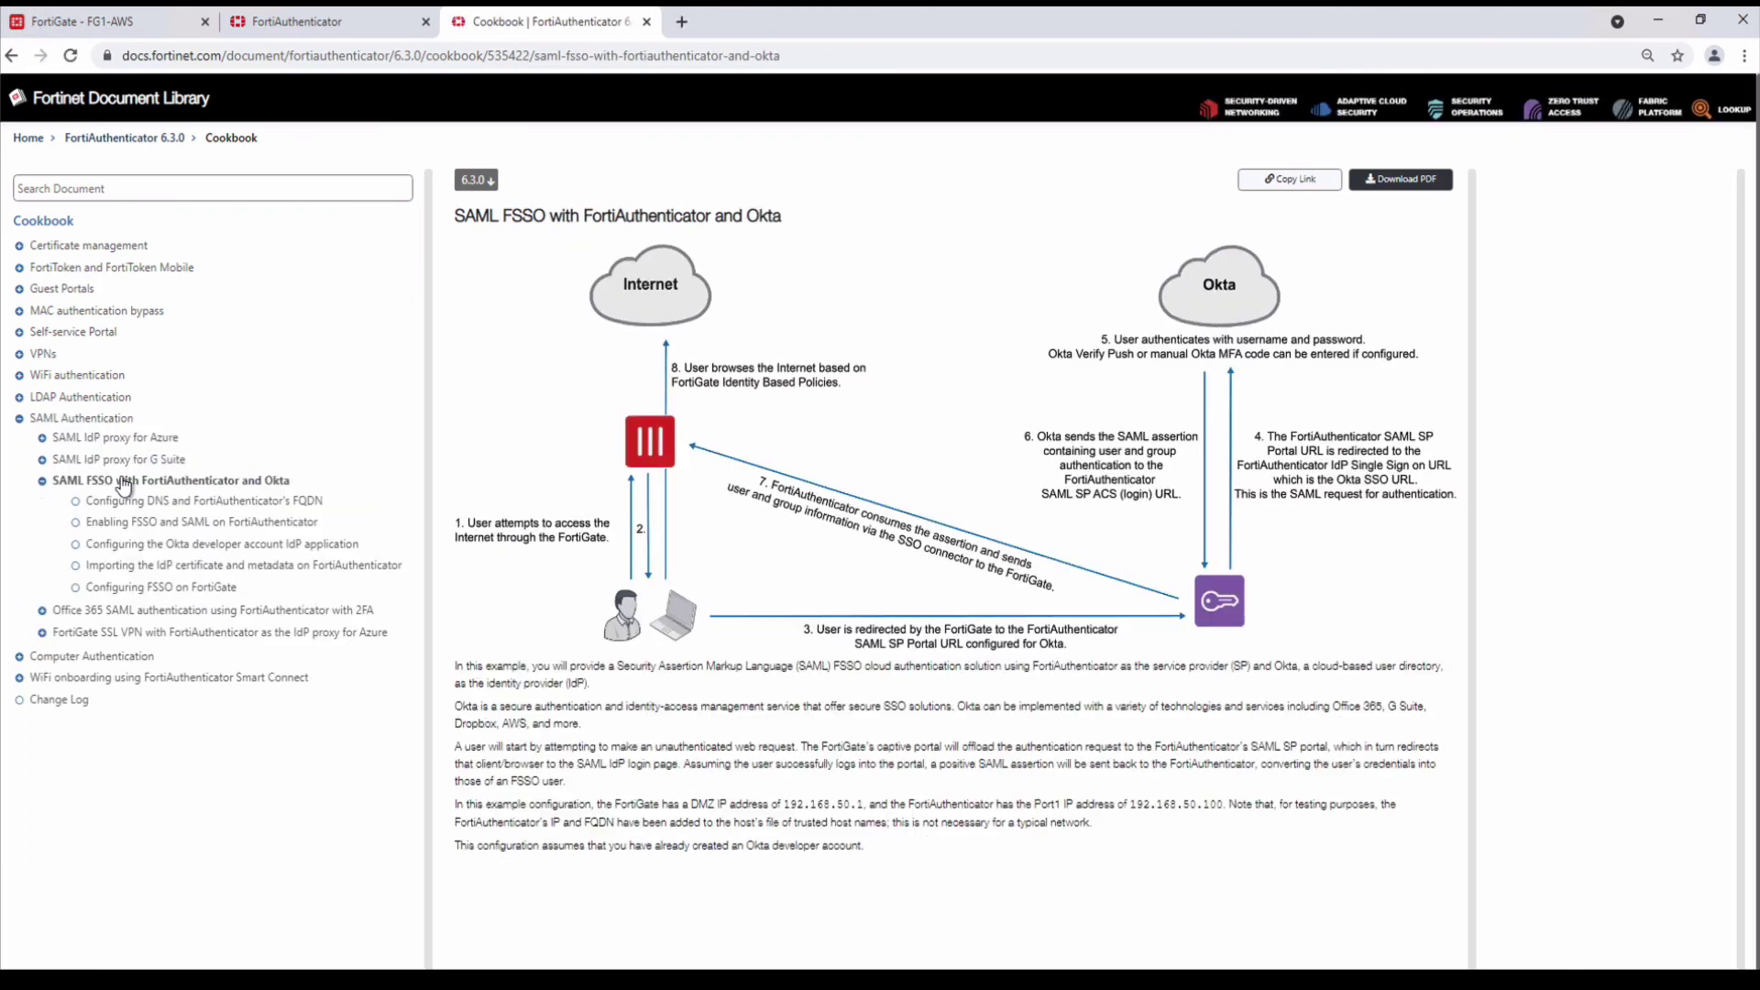
{"action": "left_click", "coordinate": [201, 587]}
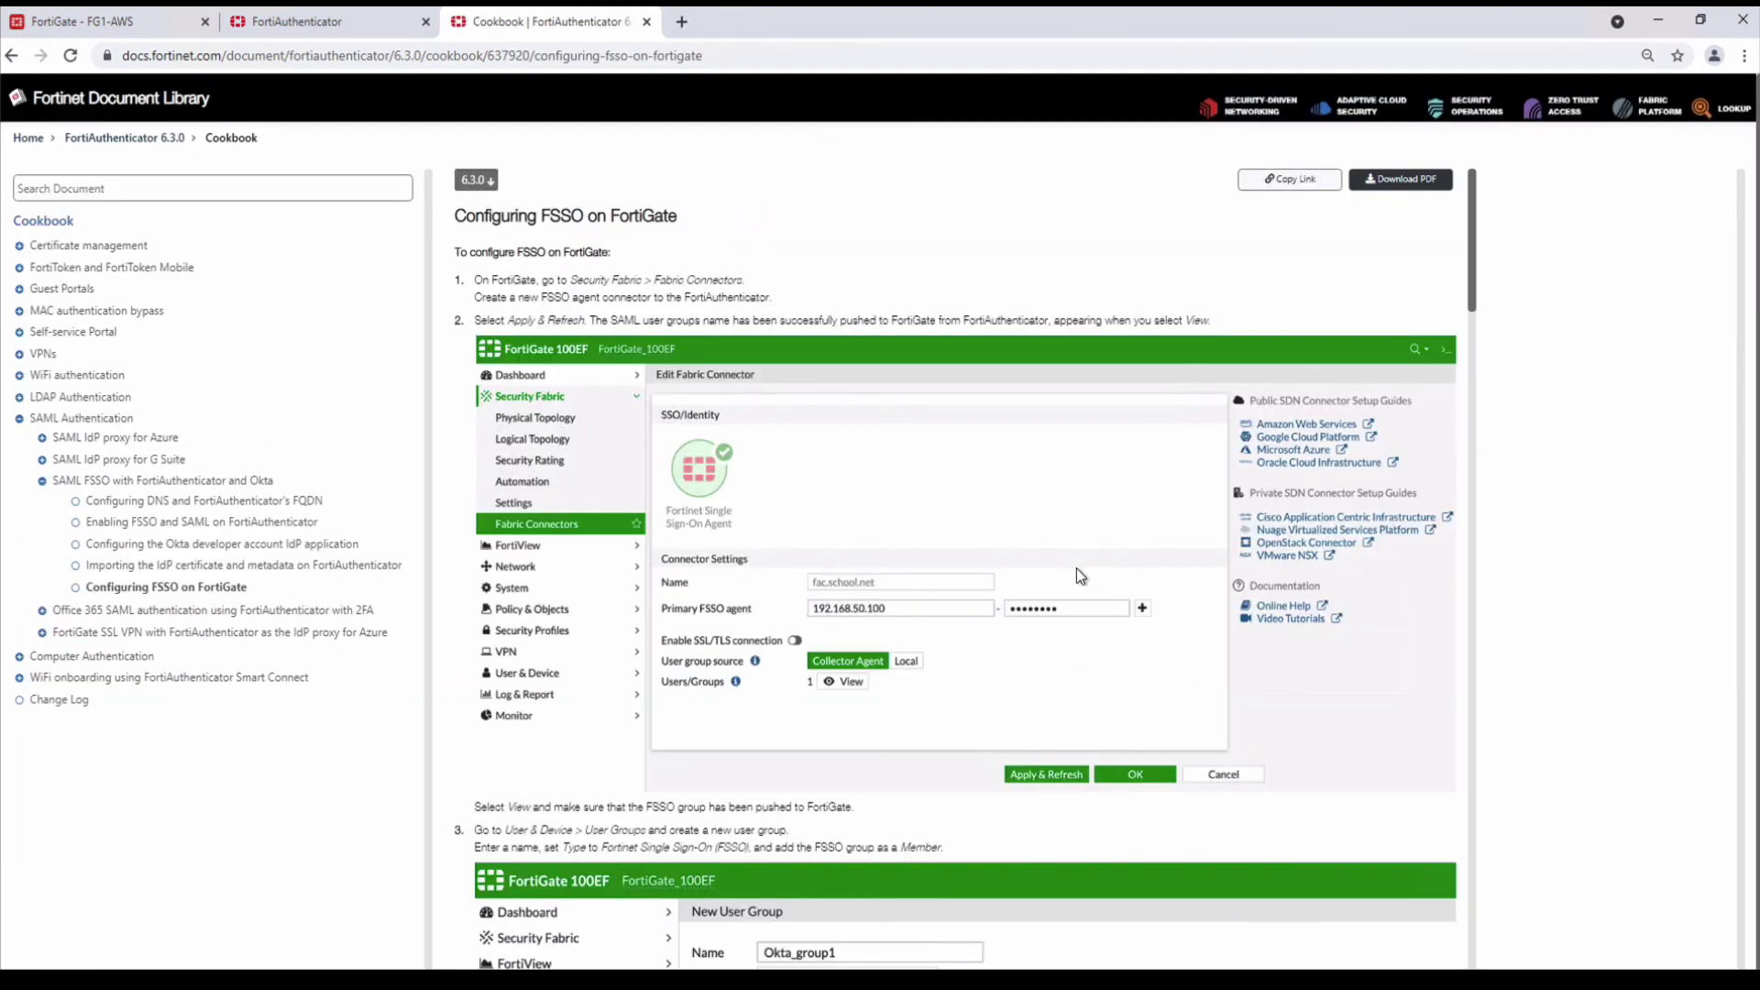
Examine the automatic redirect HTML code on the Cookbook page, including each <FortiAuthenticator-FQDN> placeholder that needs replacing
{"action": "scroll", "coordinate": [1462, 301], "scroll_direction": "down", "scroll_amount": 4}
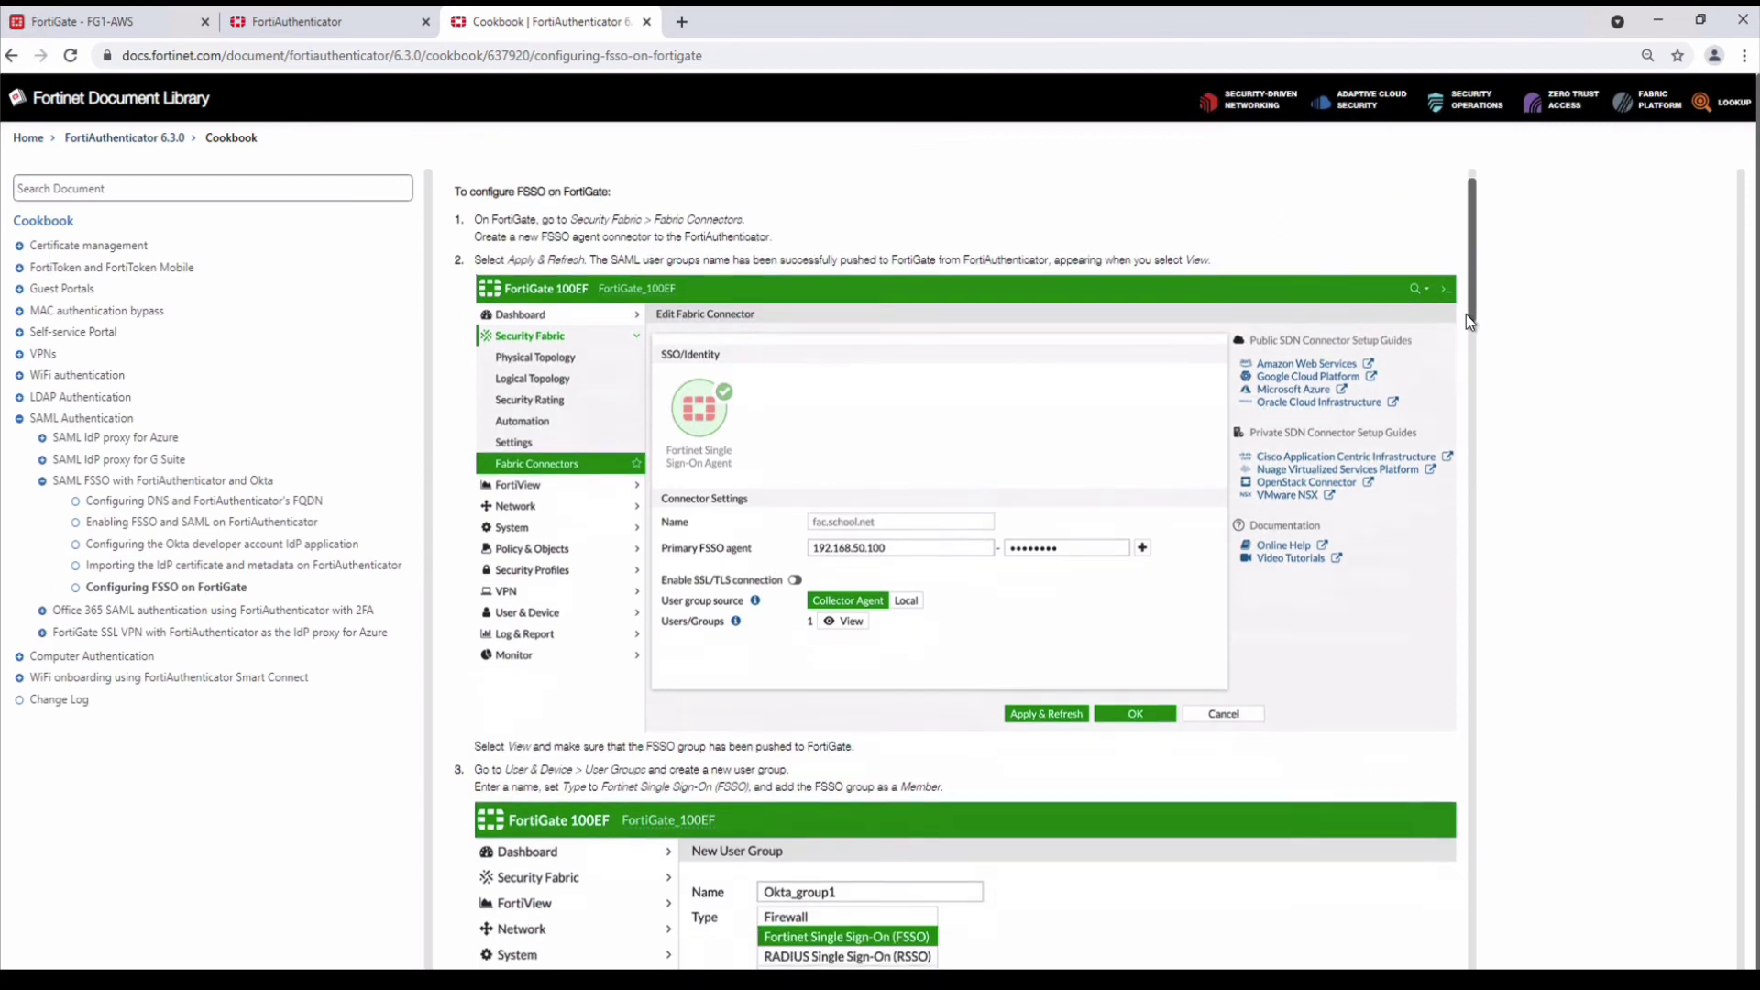
{"action": "scroll", "coordinate": [992, 446], "scroll_direction": "down", "scroll_amount": 8}
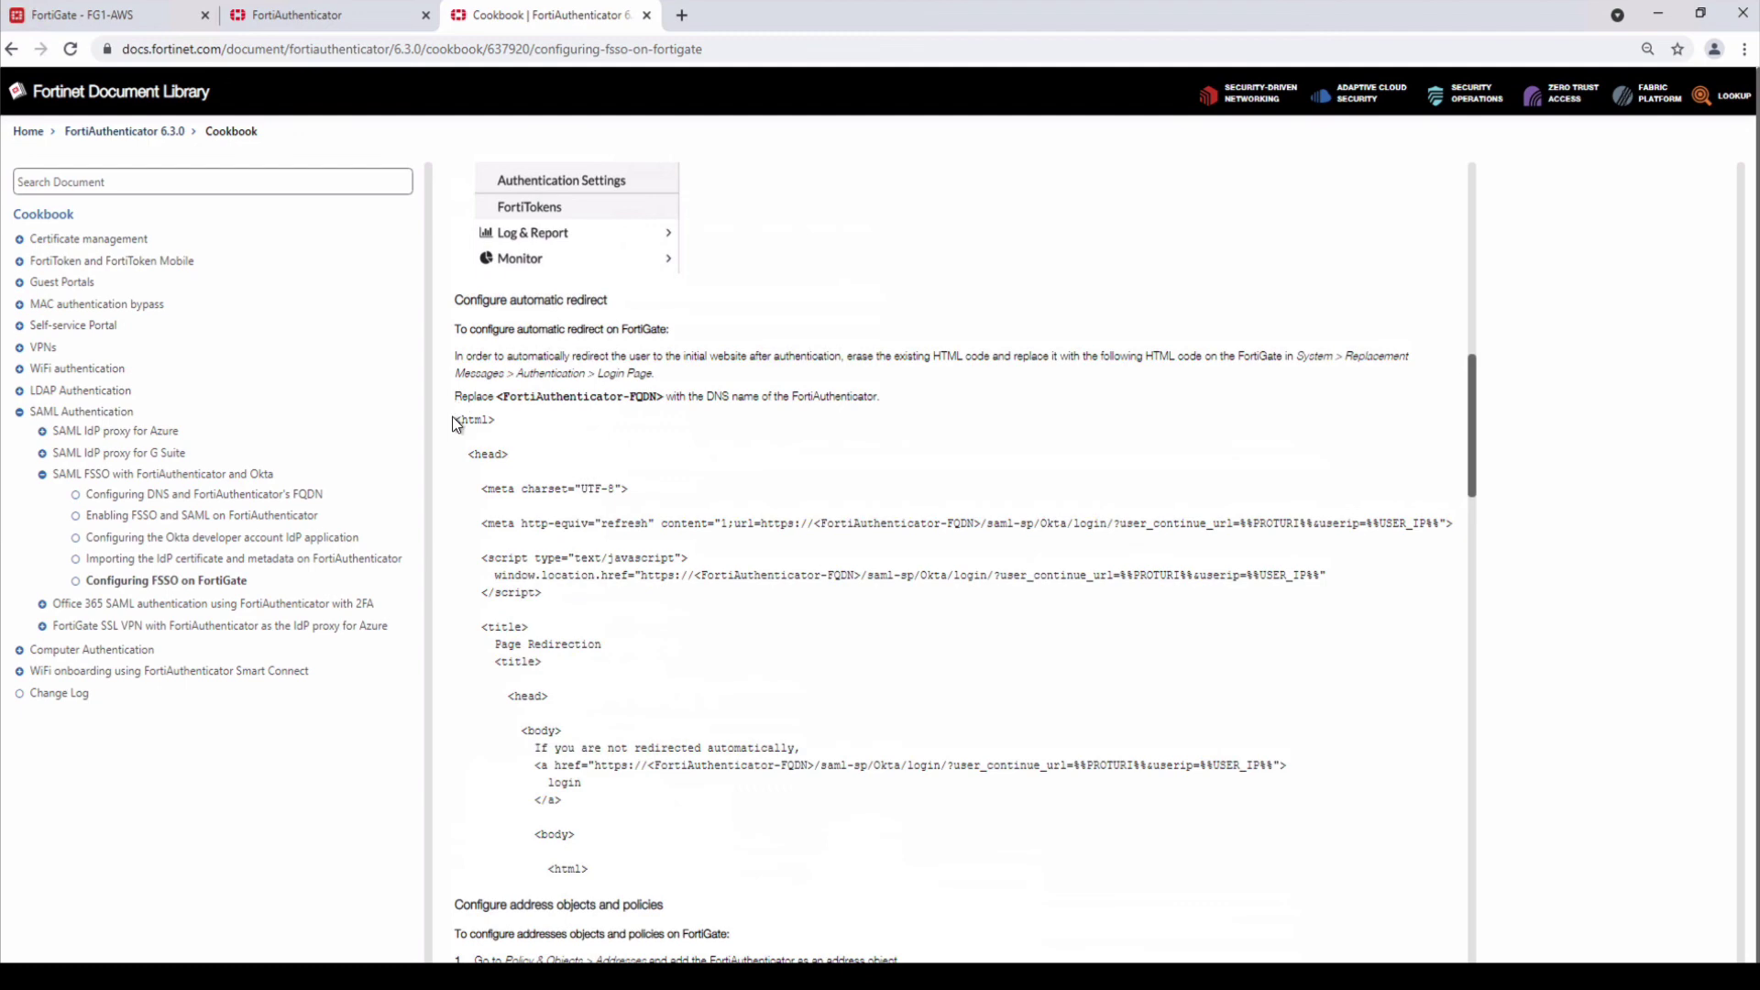
{"action": "left_click_drag", "start_coordinate": [452, 416], "coordinate": [647, 859]}
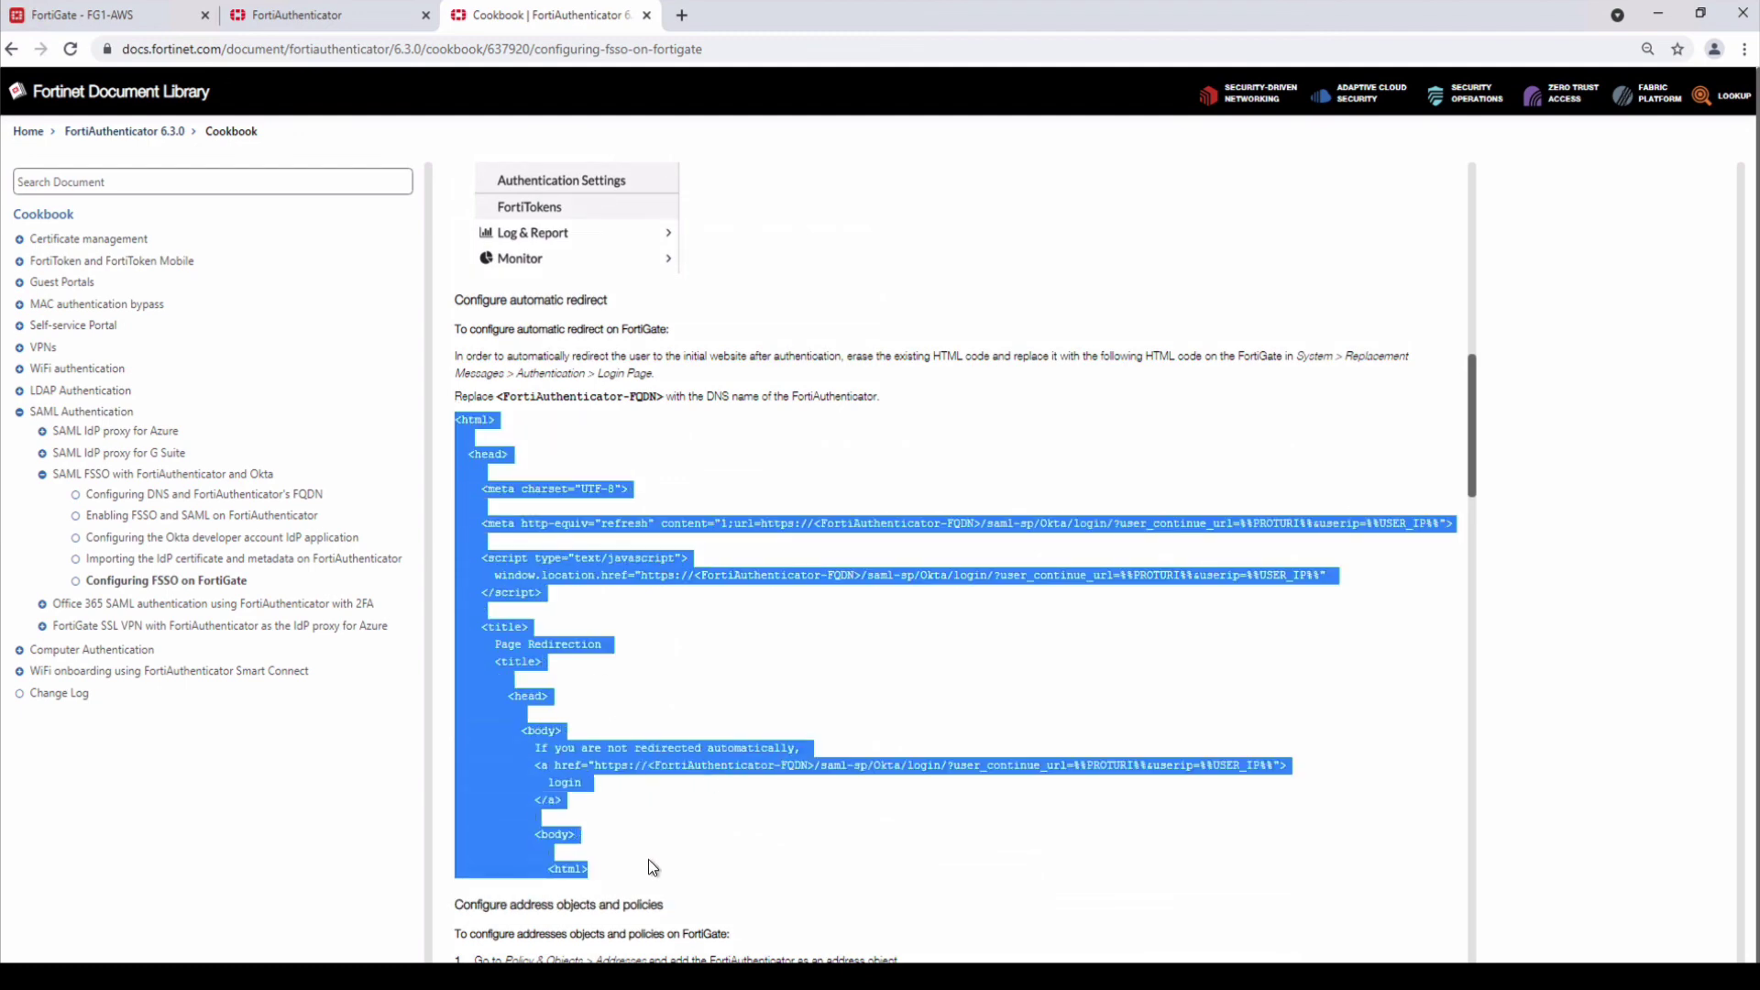
{"action": "left_click", "coordinate": [724, 465]}
{"action": "left_click_drag", "start_coordinate": [814, 523], "coordinate": [981, 524]}
{"action": "left_click_drag", "start_coordinate": [694, 575], "coordinate": [861, 578]}
{"action": "left_click_drag", "start_coordinate": [647, 767], "coordinate": [813, 762]}
{"action": "left_click", "coordinate": [814, 528]}
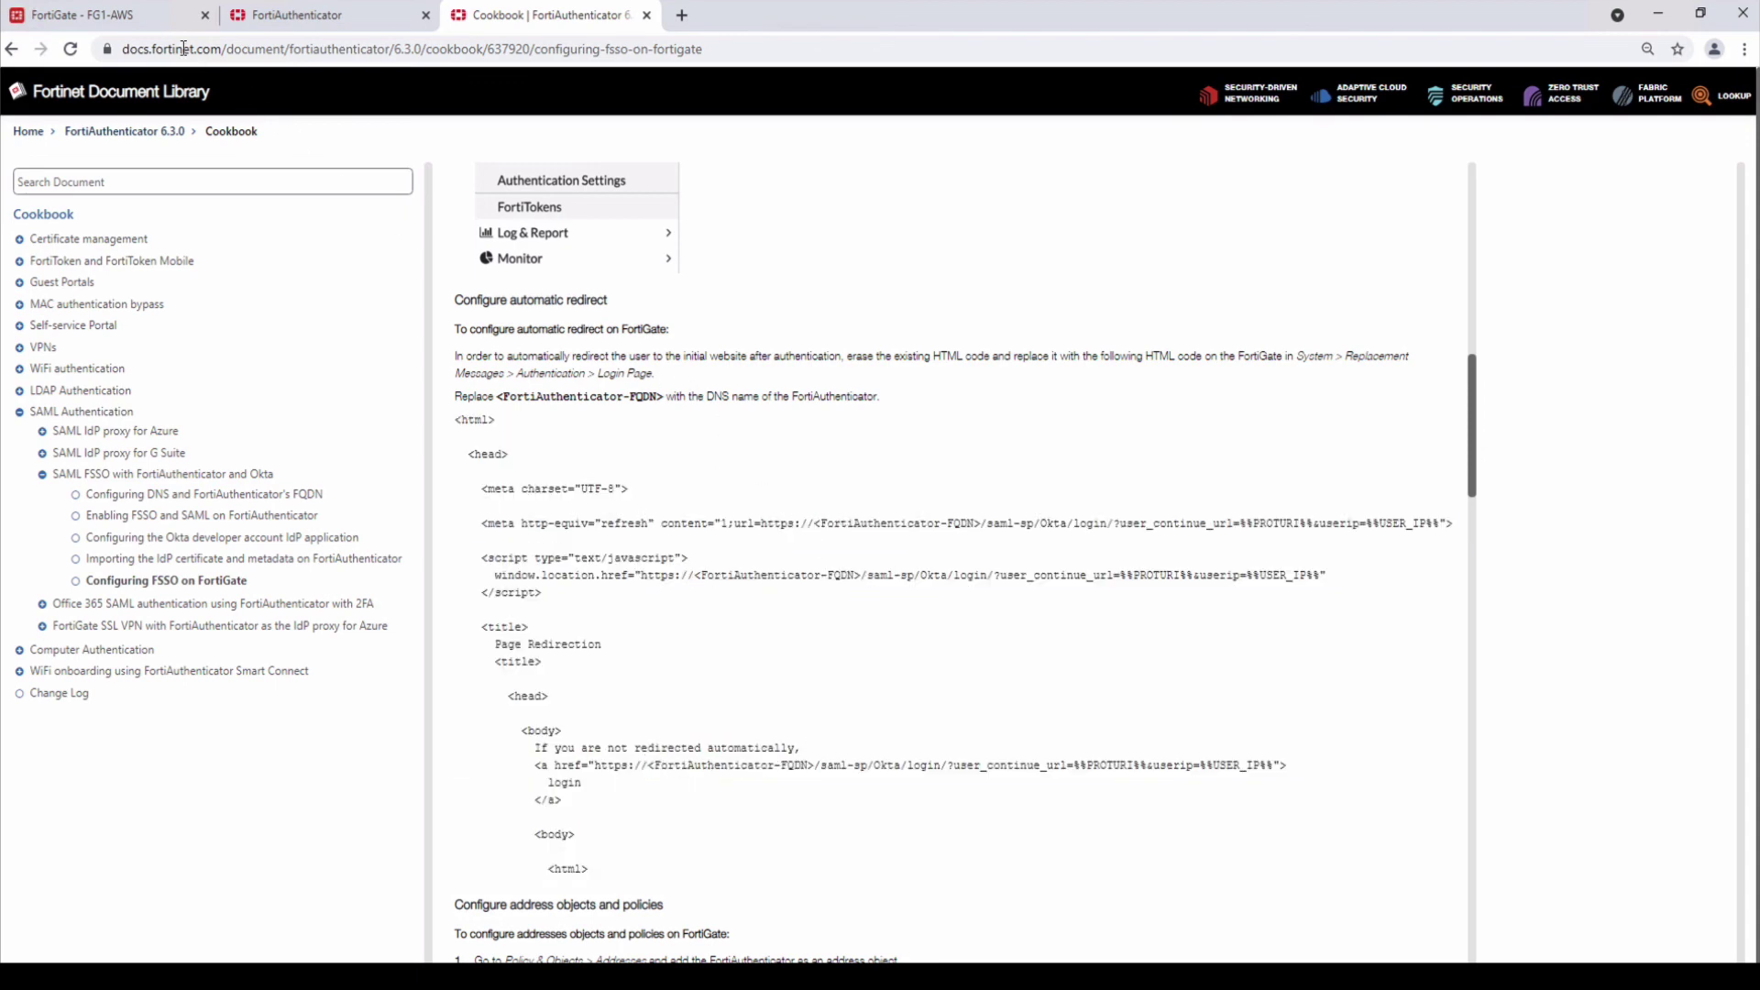
In FortiGate, open the authentication Login Page replacement message, widen its HTML code area and highlight the whole redirect code
{"action": "left_click", "coordinate": [149, 14]}
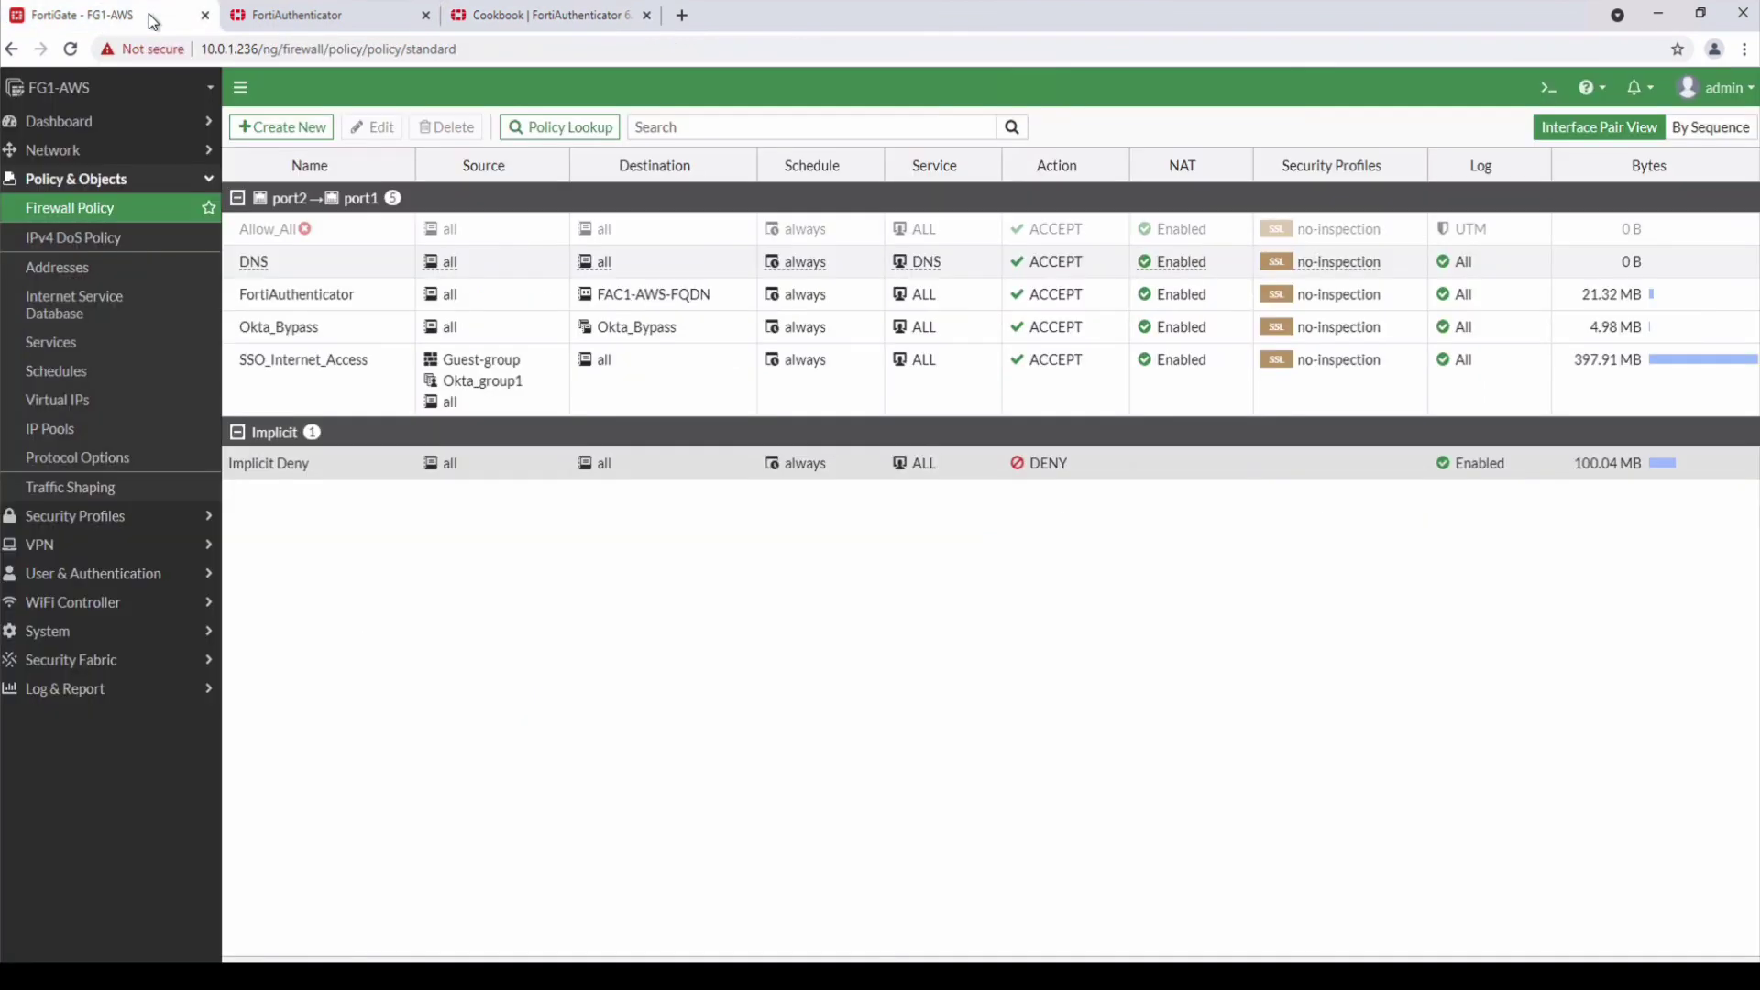
{"action": "left_click", "coordinate": [69, 632]}
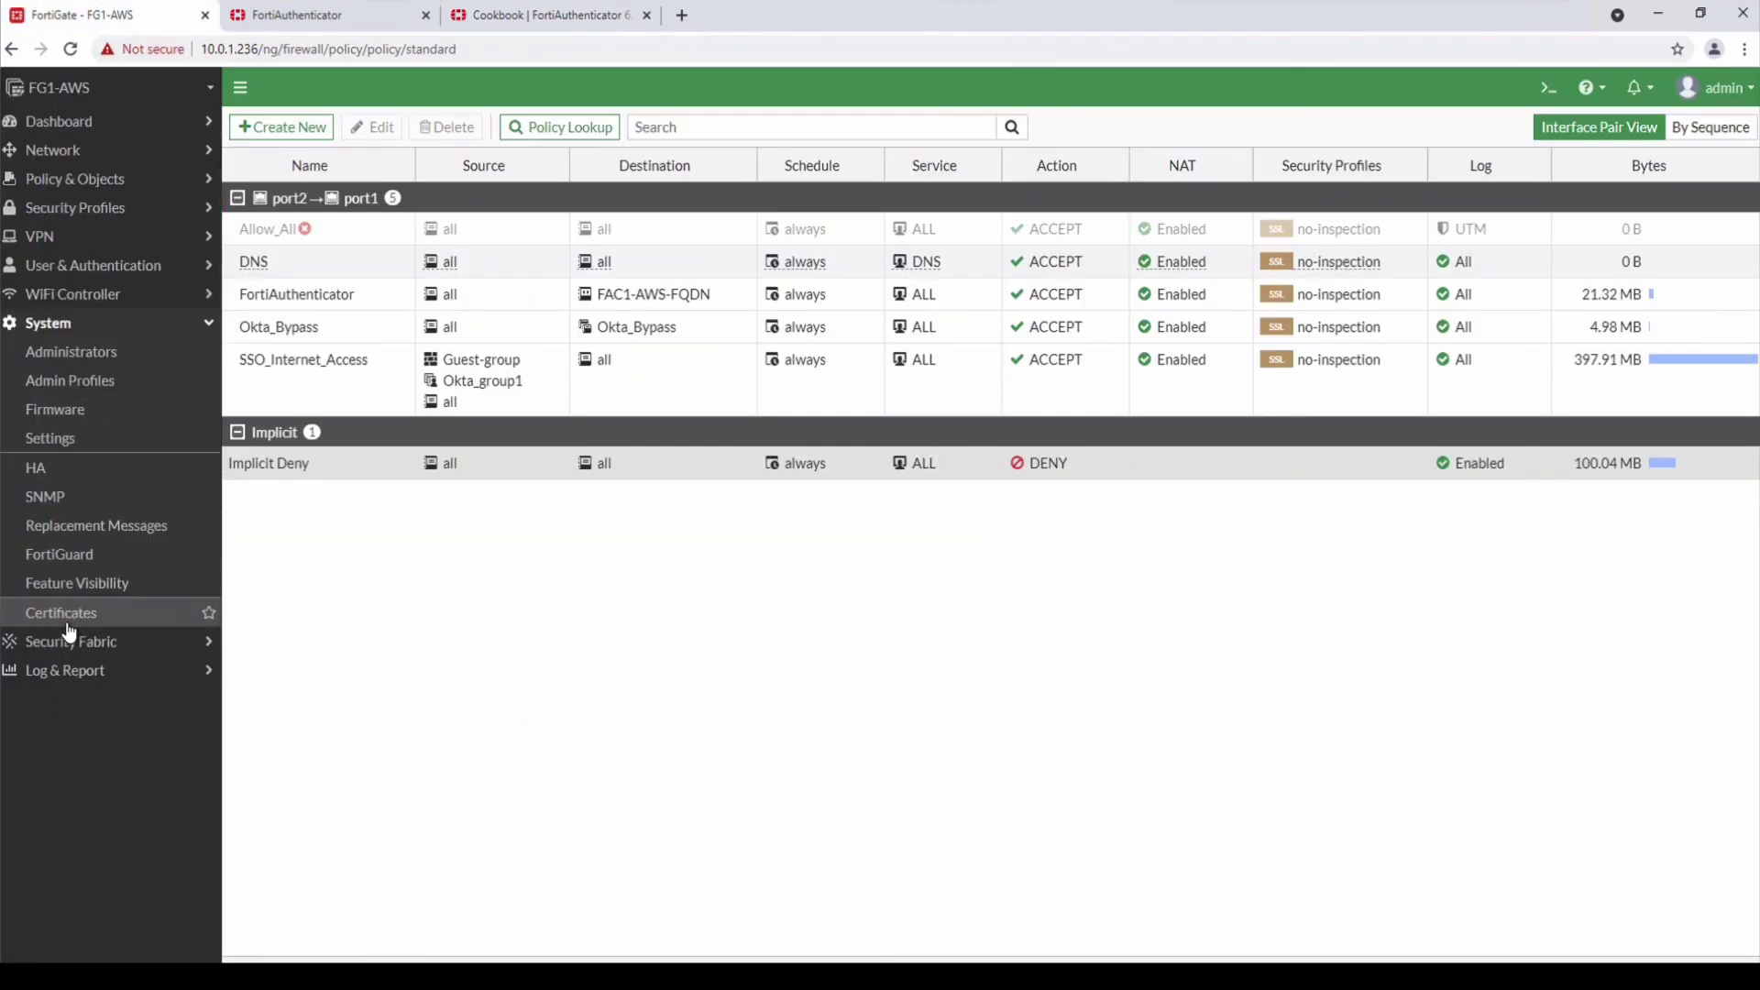
{"action": "left_click", "coordinate": [119, 527]}
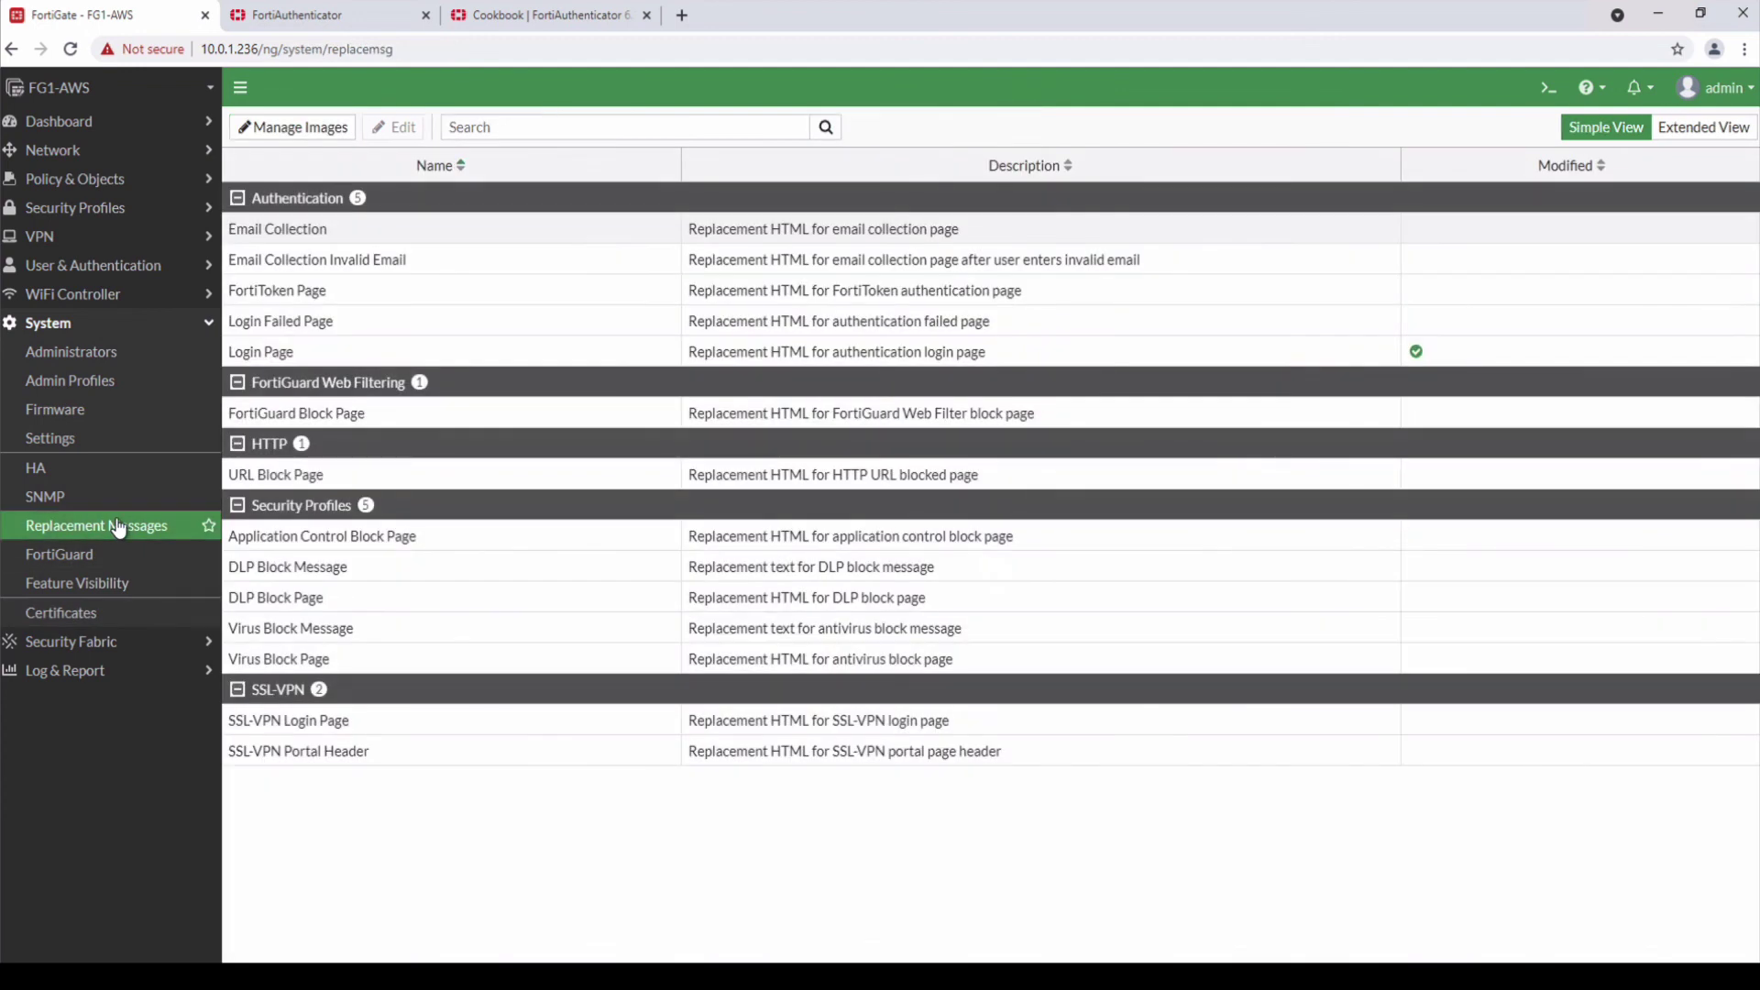
{"action": "left_click", "coordinate": [283, 358]}
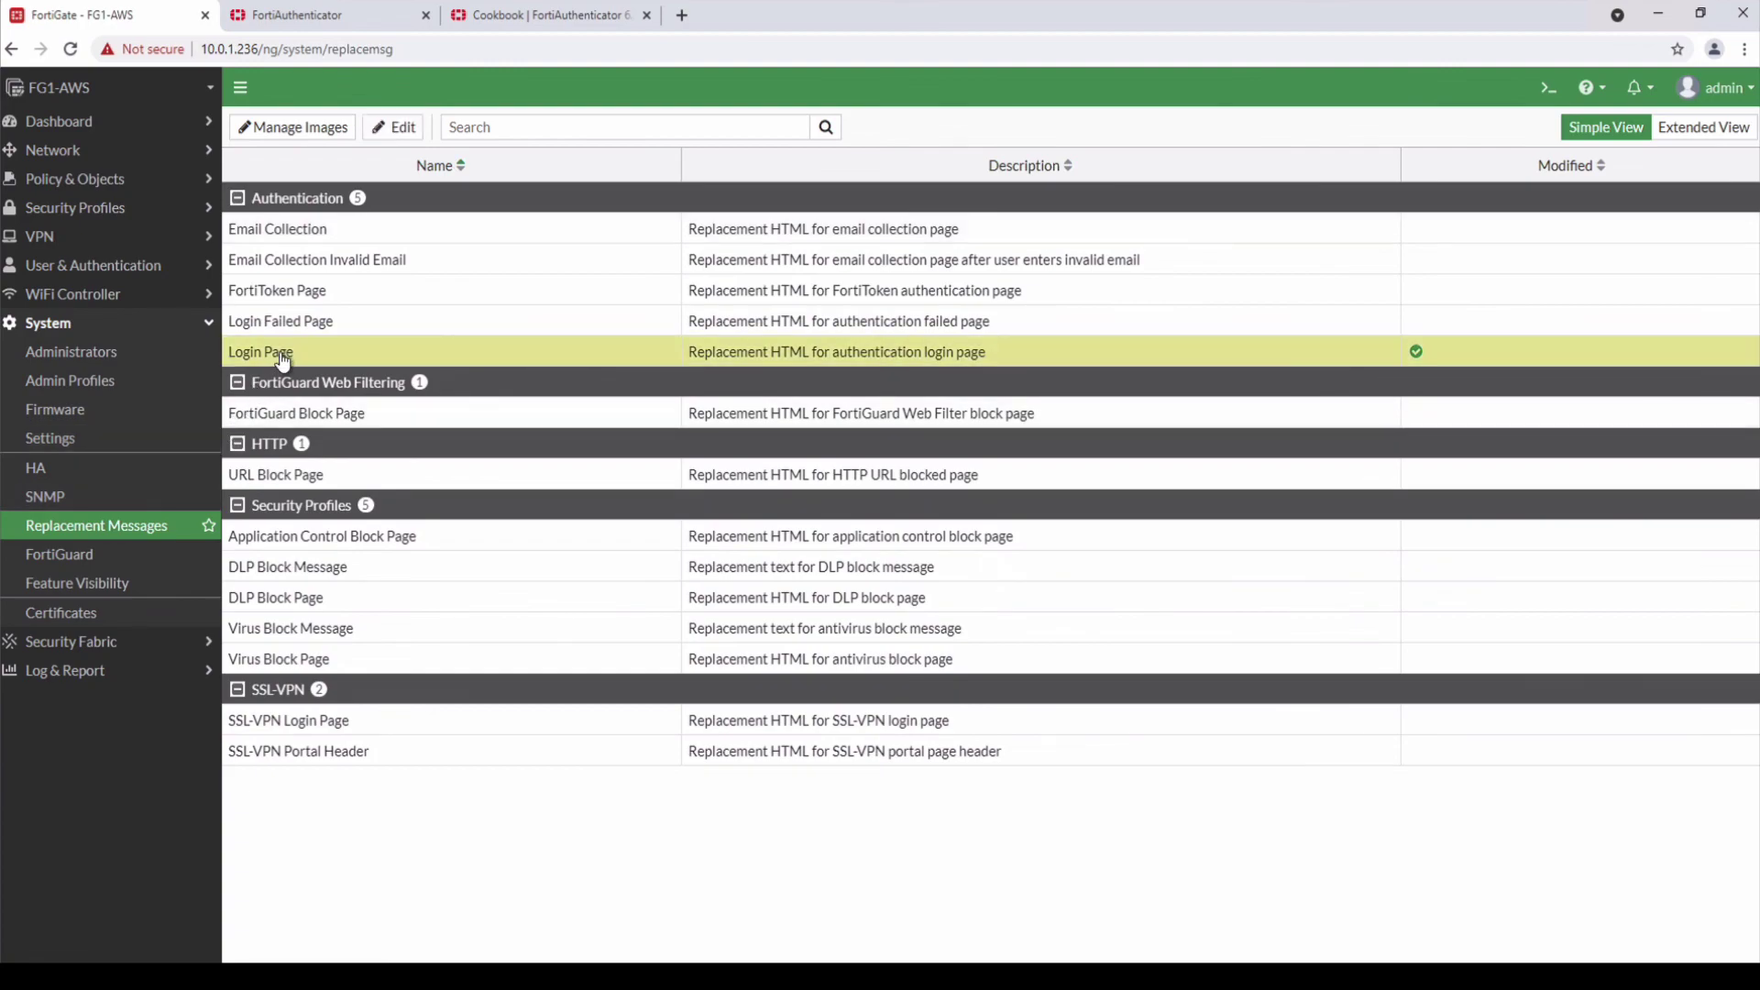
{"action": "double_click", "coordinate": [282, 358]}
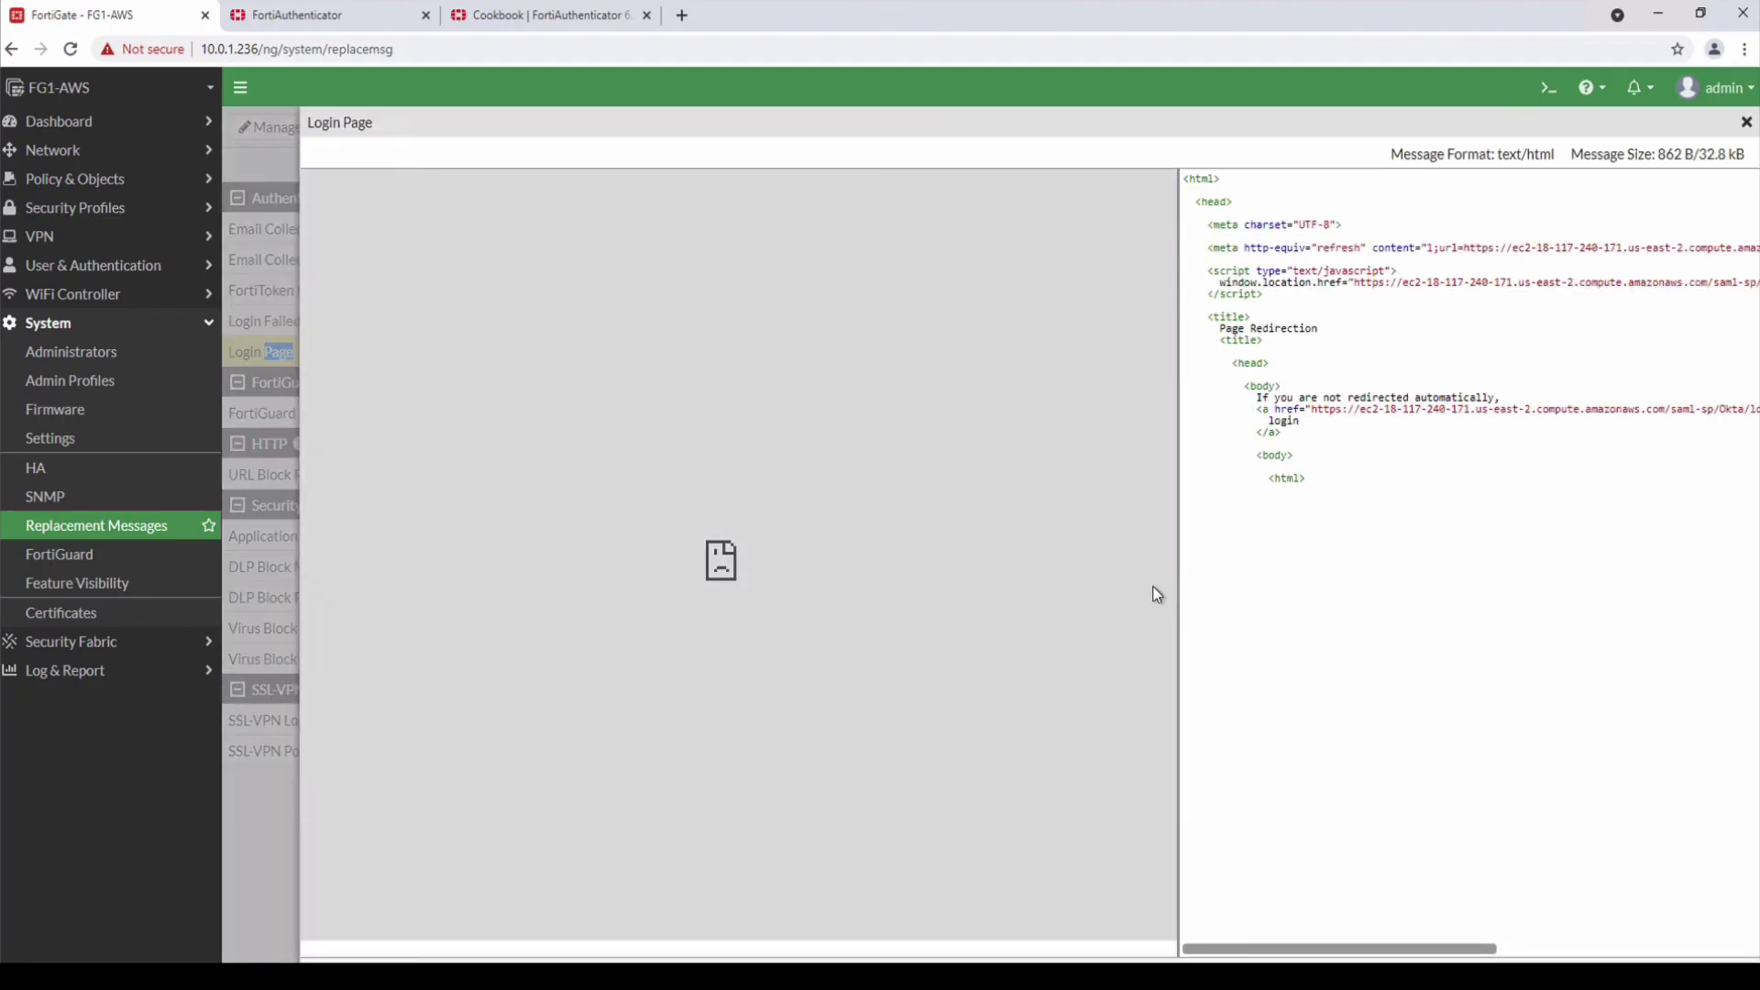
{"action": "left_click_drag", "start_coordinate": [1177, 587], "coordinate": [674, 546]}
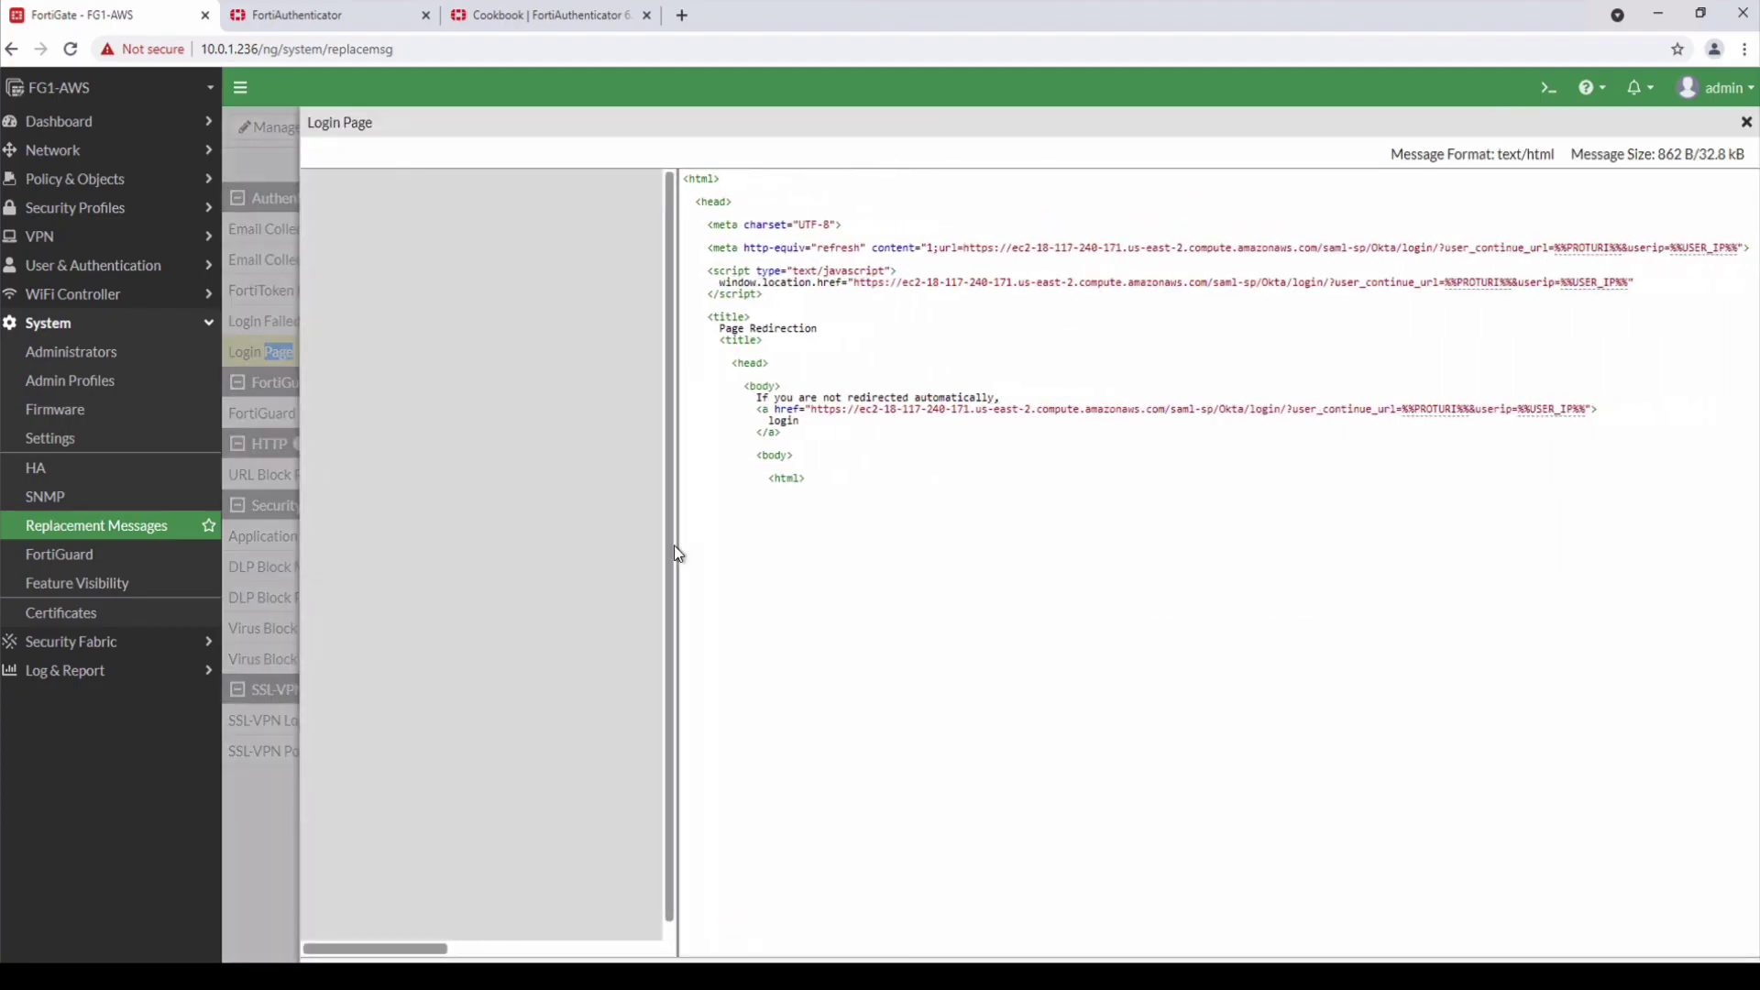
{"action": "left_click_drag", "start_coordinate": [820, 479], "coordinate": [660, 162]}
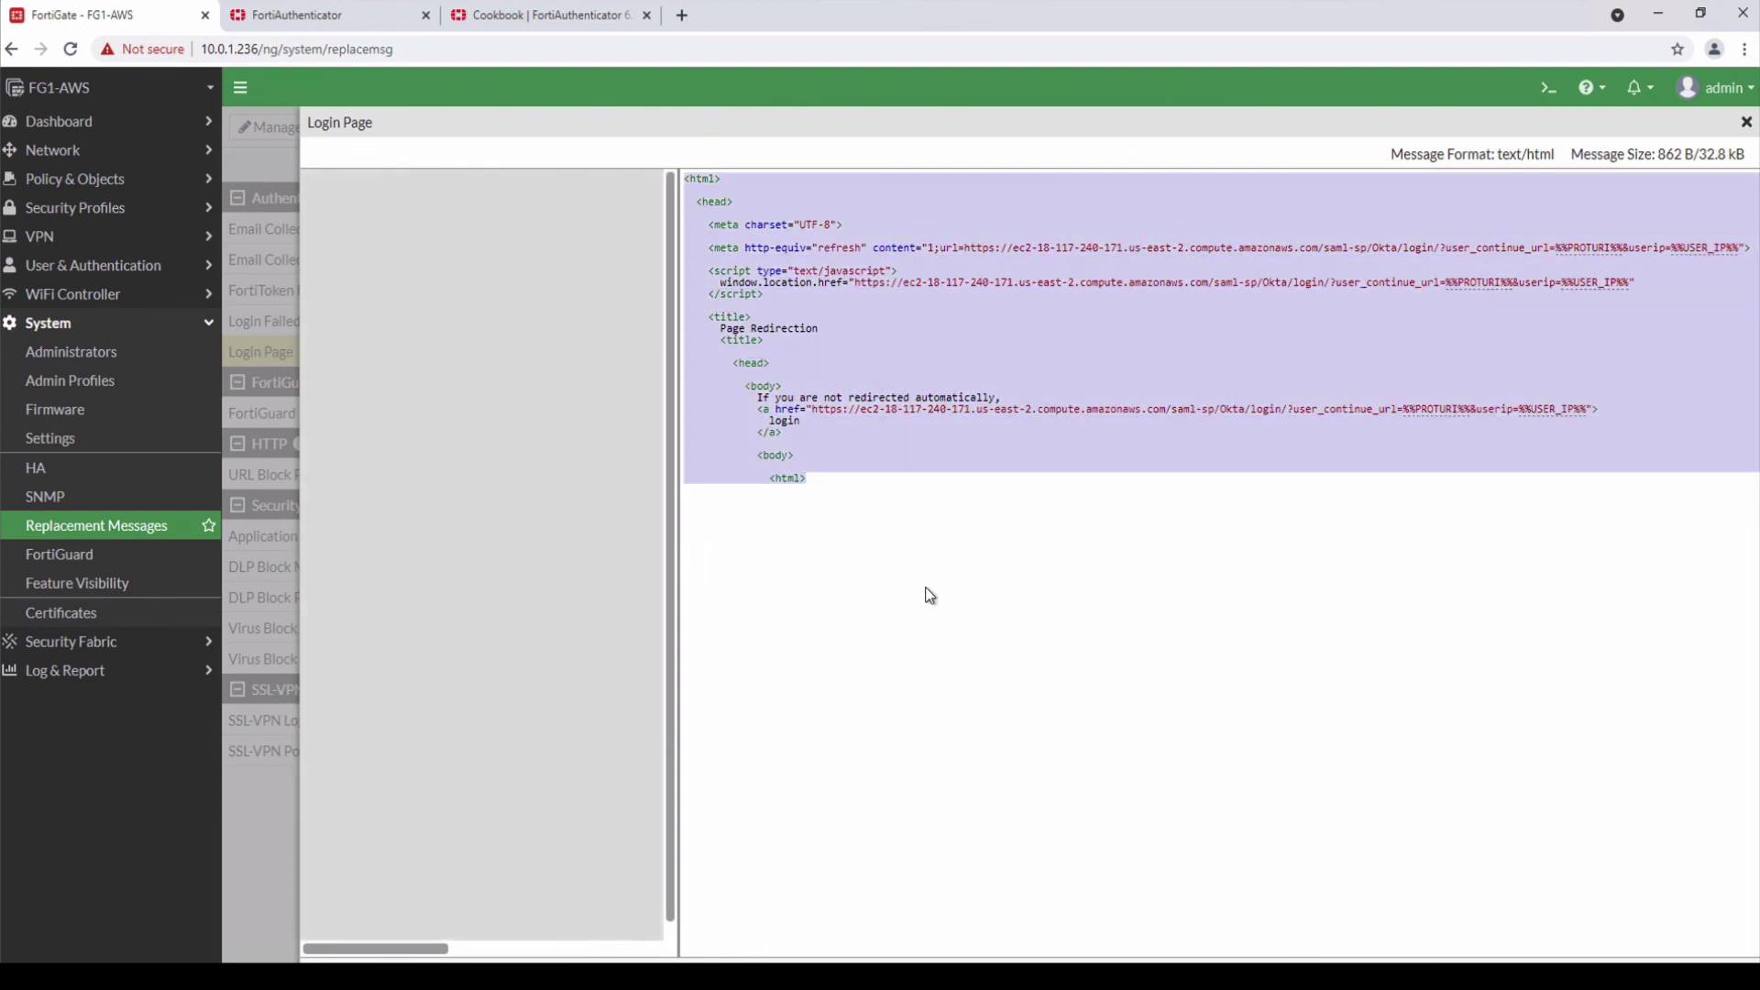